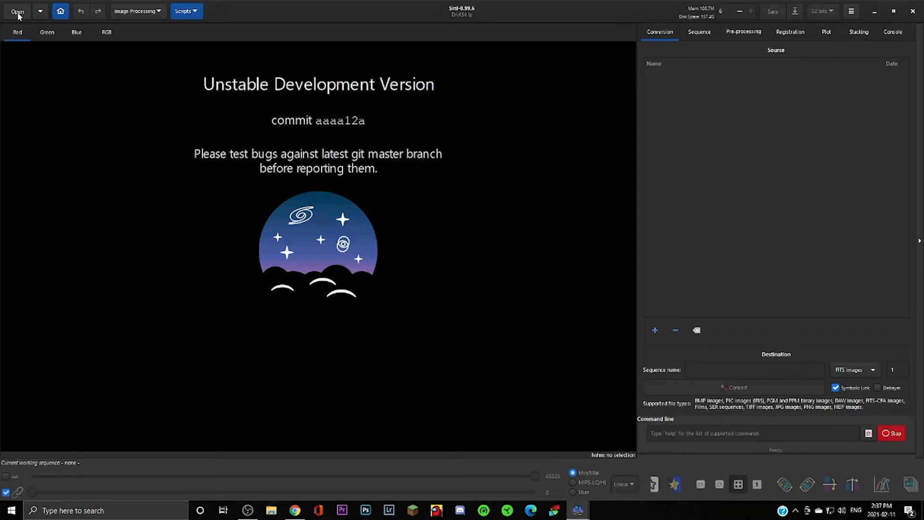
Open image00001.jpeg from the install2 folder.
click(18, 14)
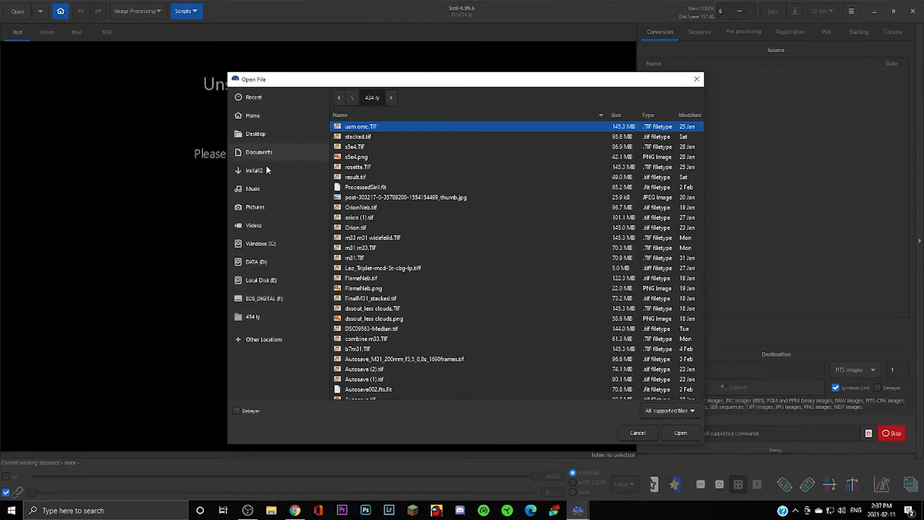
click(283, 171)
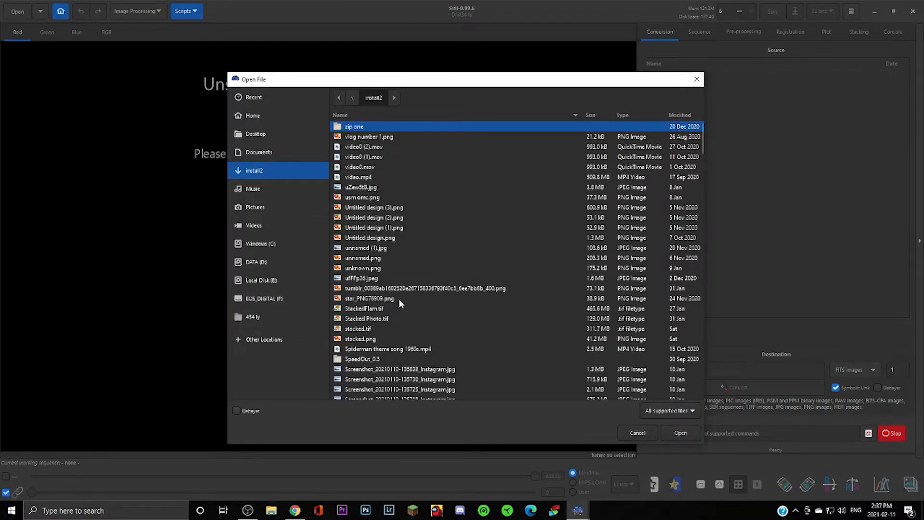
scroll(398, 298, down, 15)
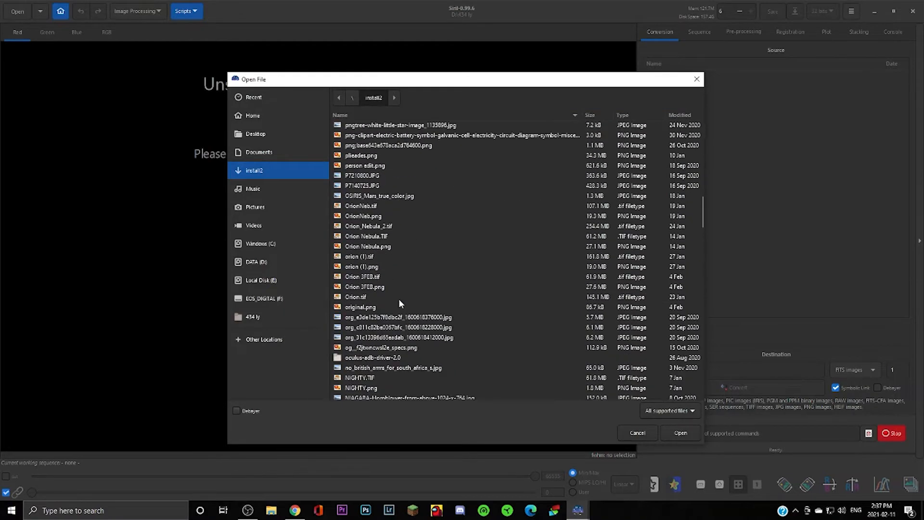
scroll(399, 303, down, 15)
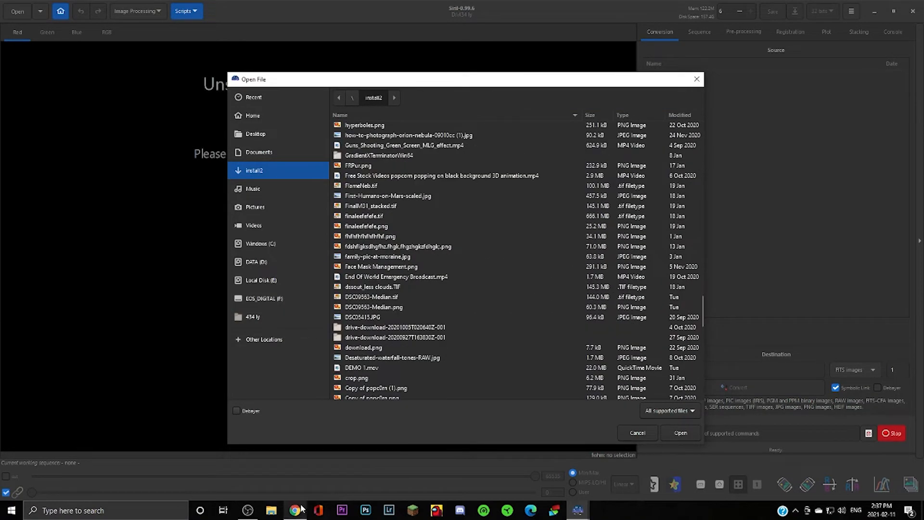
click(271, 511)
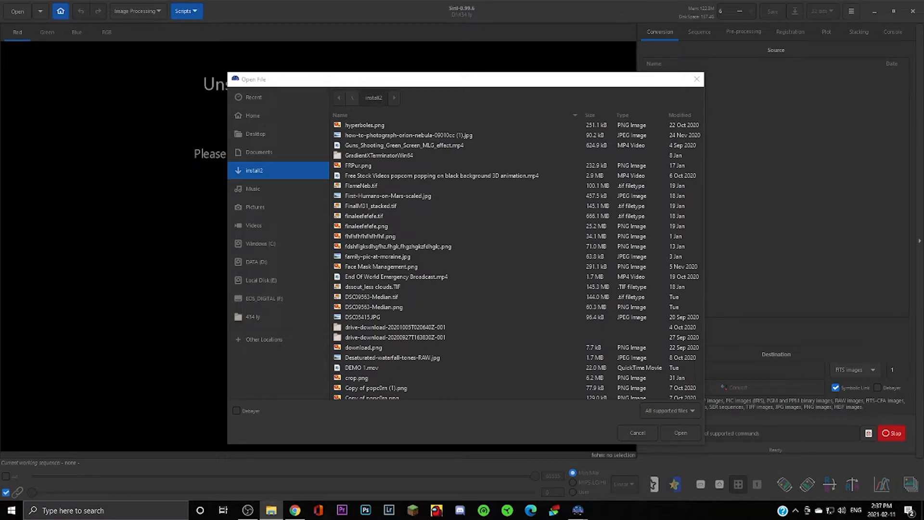
click(578, 510)
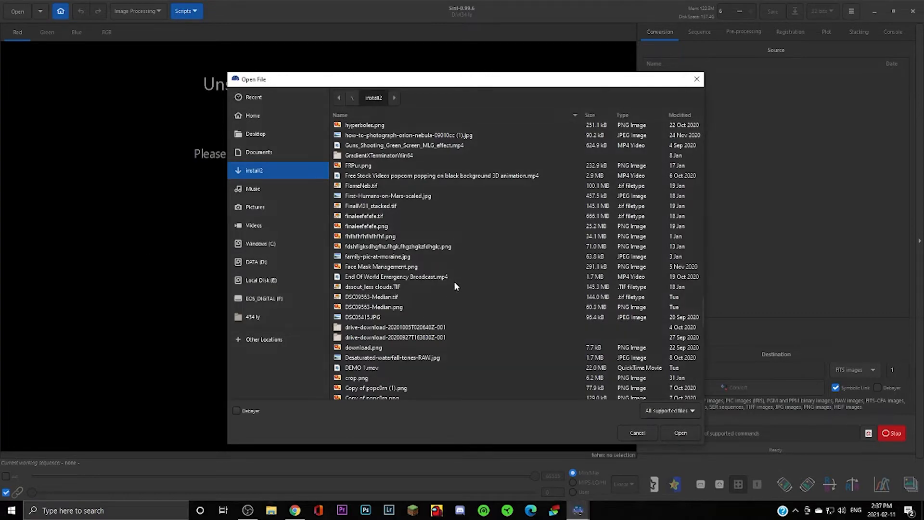
scroll(454, 280, up, 10)
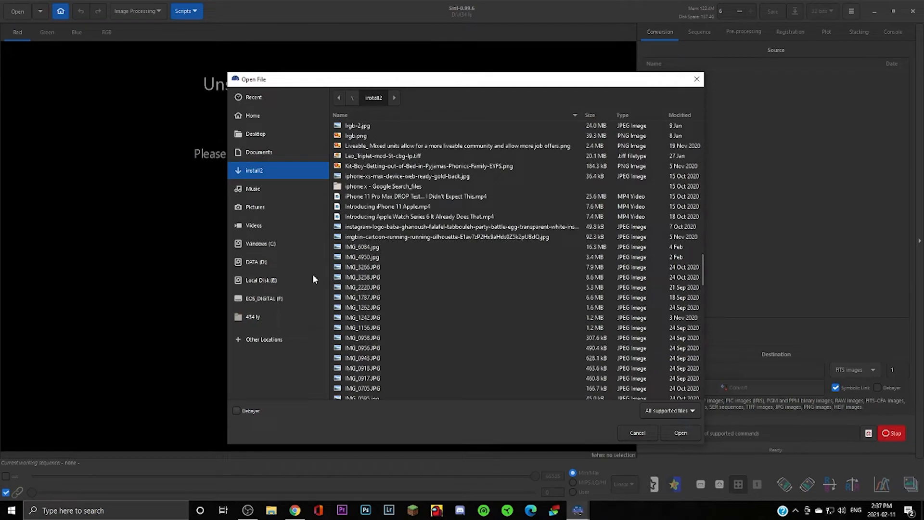
scroll(369, 315, down, 3)
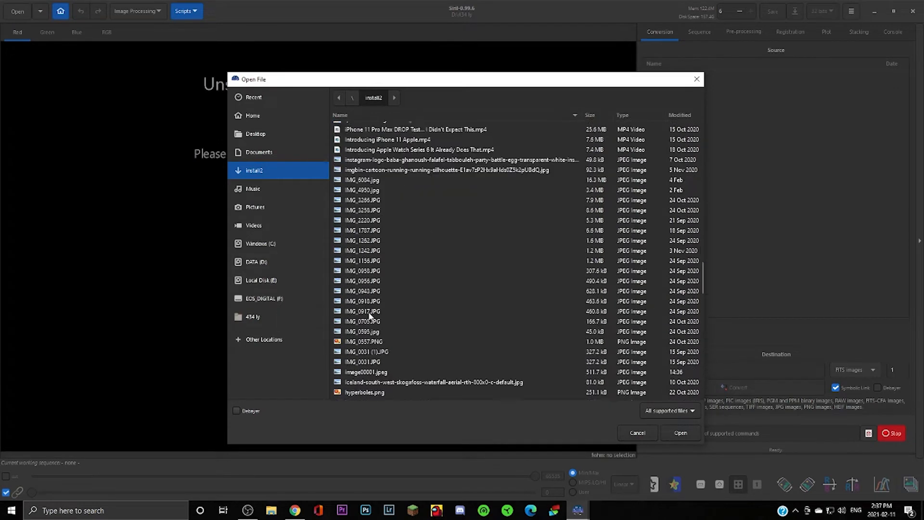
scroll(370, 315, down, 1)
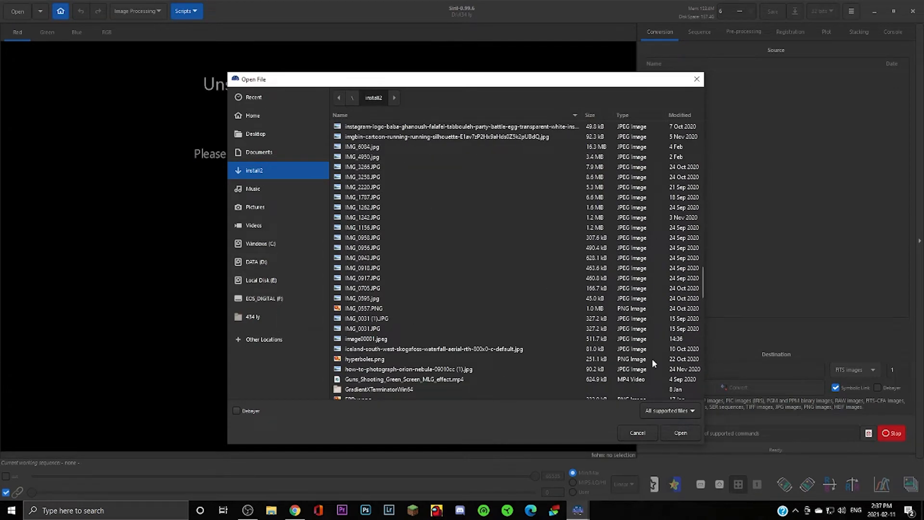
click(396, 340)
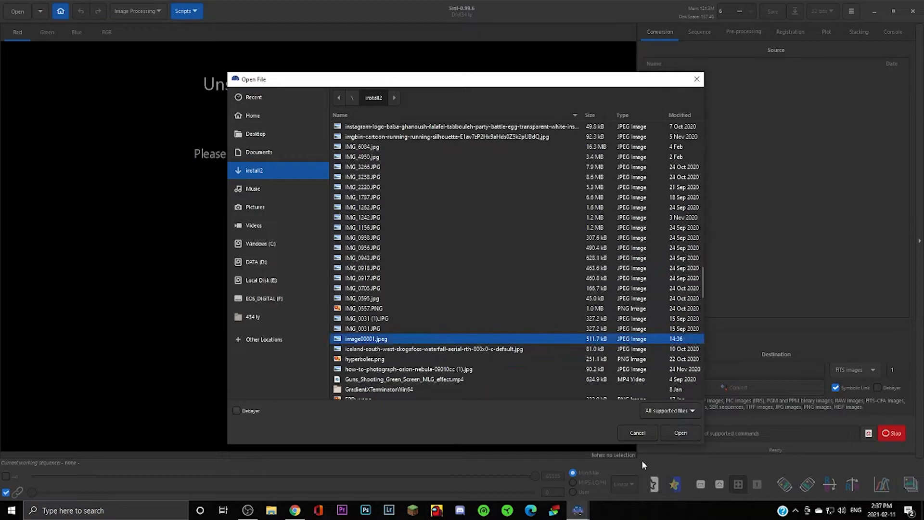
click(681, 432)
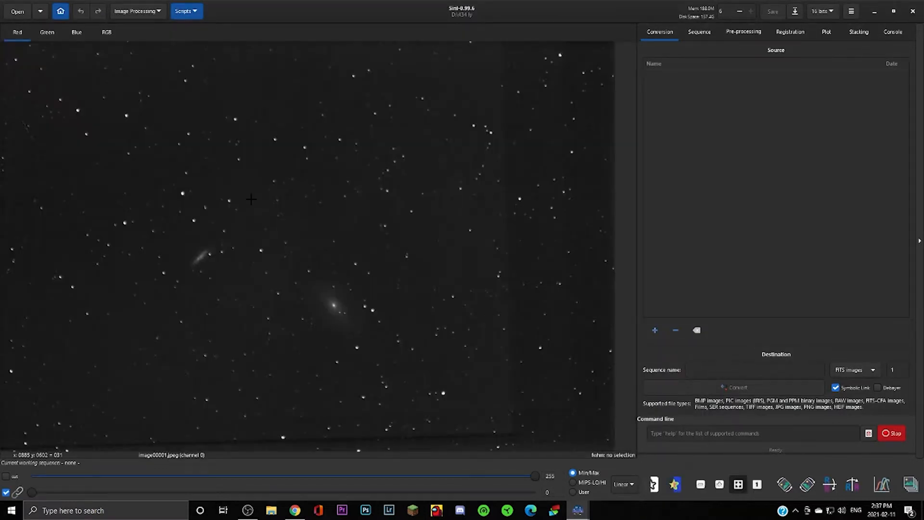
View the image's green, blue and RGB composite channels, dismissing the visualization-only notice.
click(44, 32)
click(75, 33)
click(100, 34)
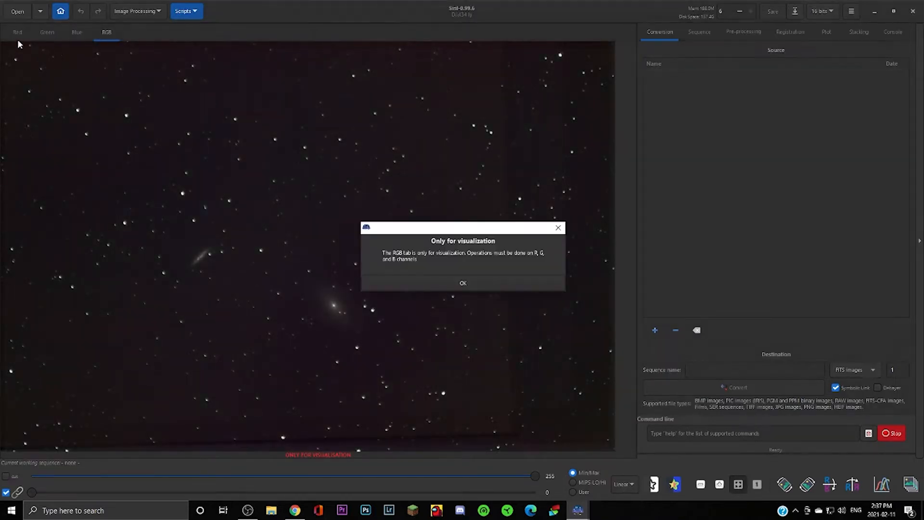
click(459, 279)
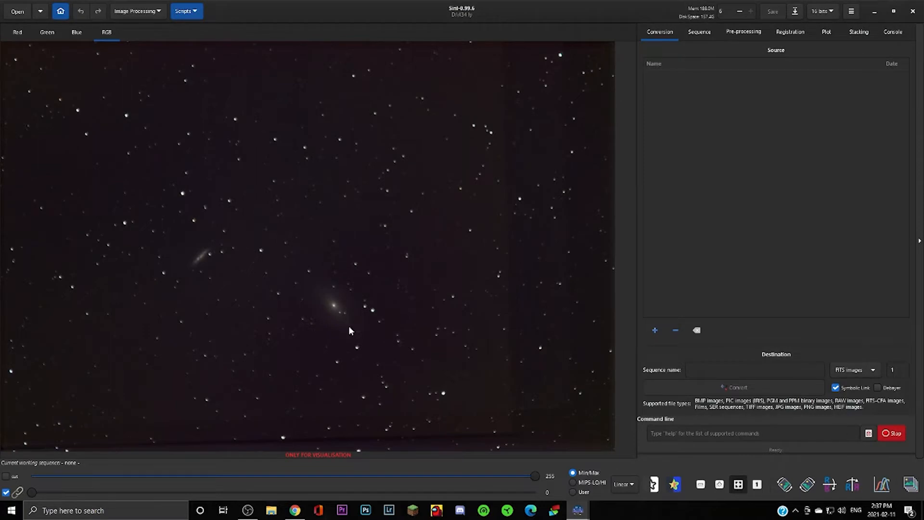
From the red channel, neutralize the background in Color Calibration using an empty sky area of about 308 by 119 px near the image's upper edge.
click(15, 32)
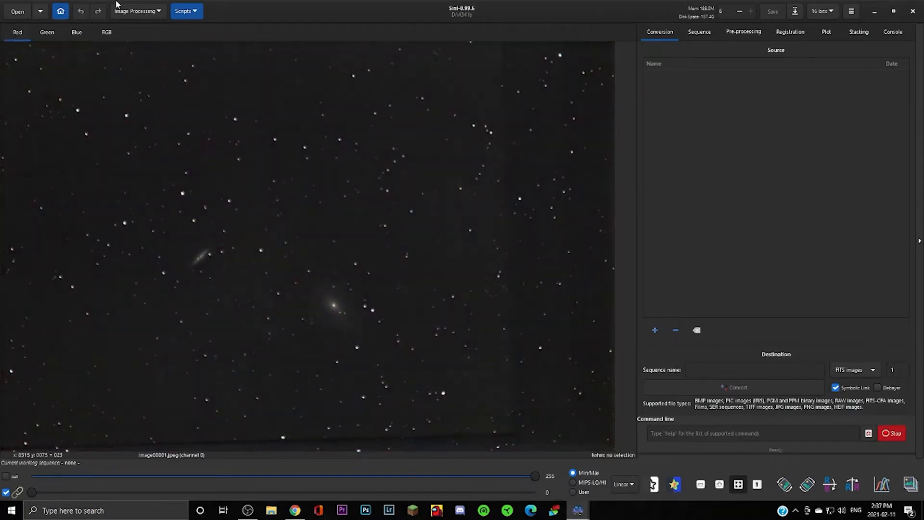
click(145, 11)
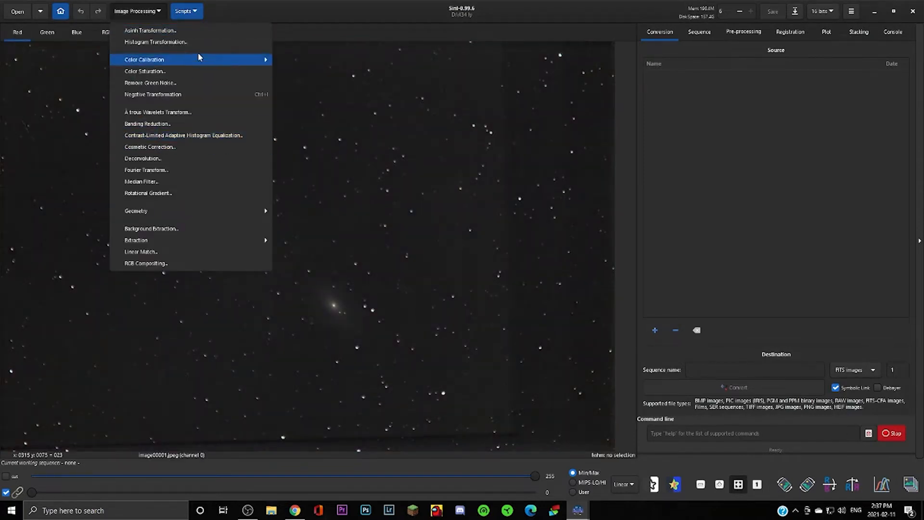
mouse_move(260, 59)
click(336, 61)
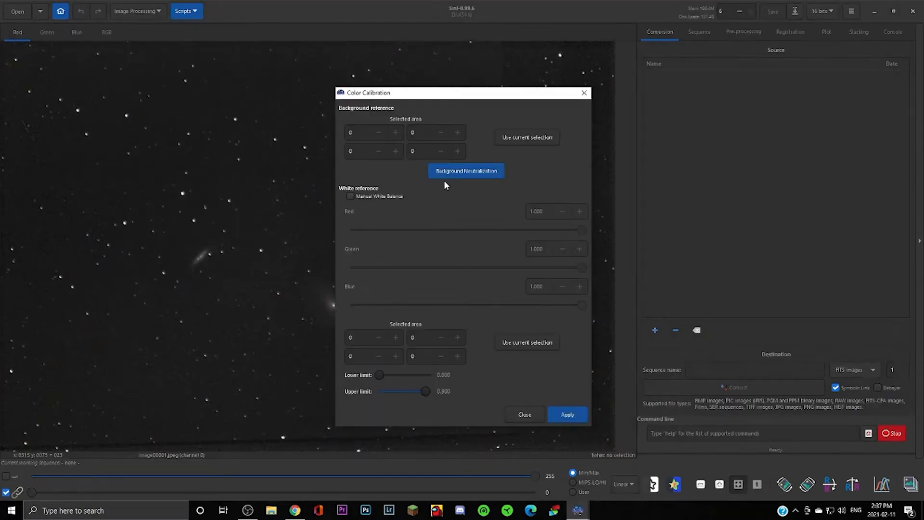
drag(379, 93, 518, 94)
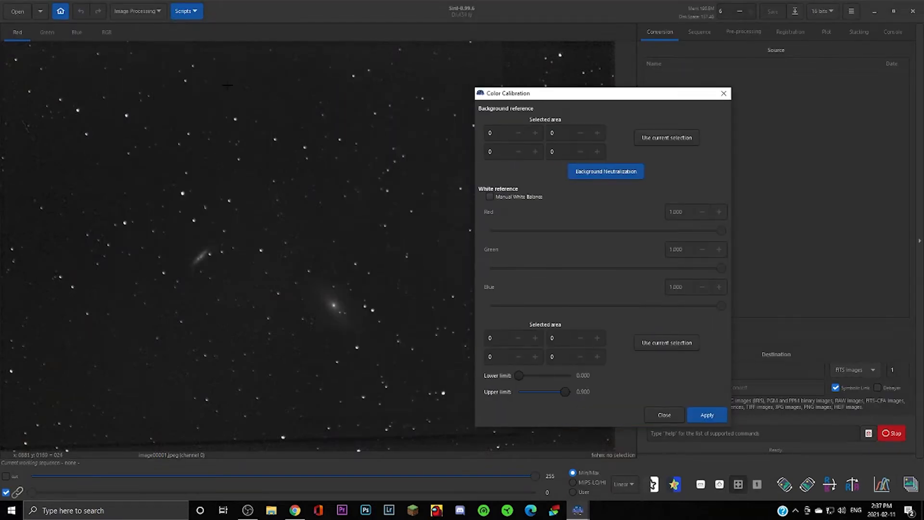
drag(219, 77, 301, 110)
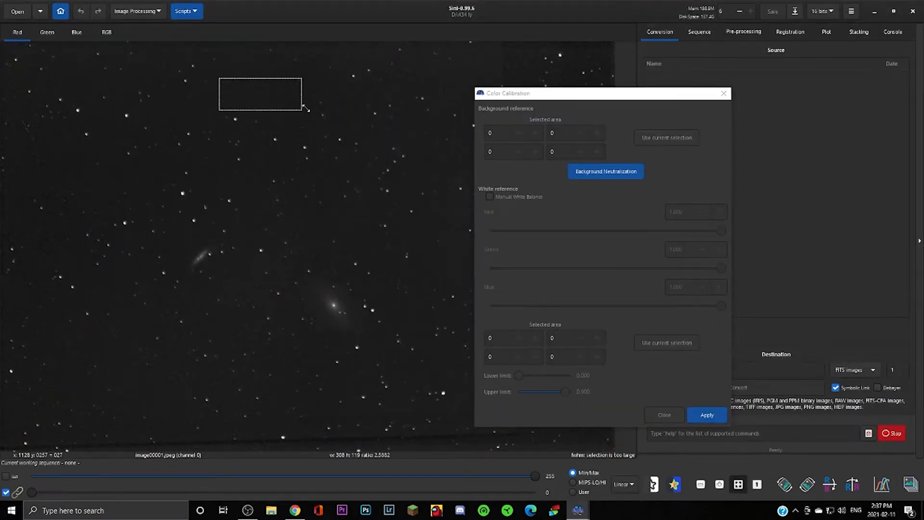
click(657, 142)
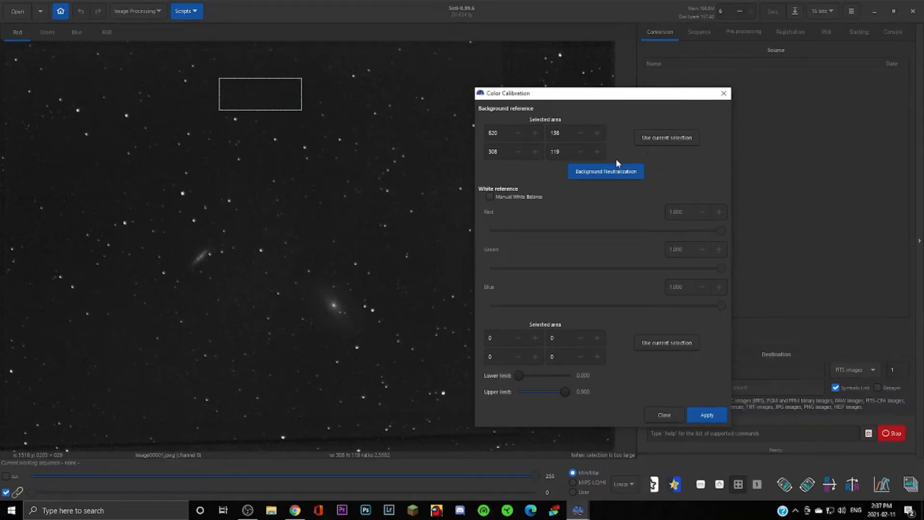
click(613, 172)
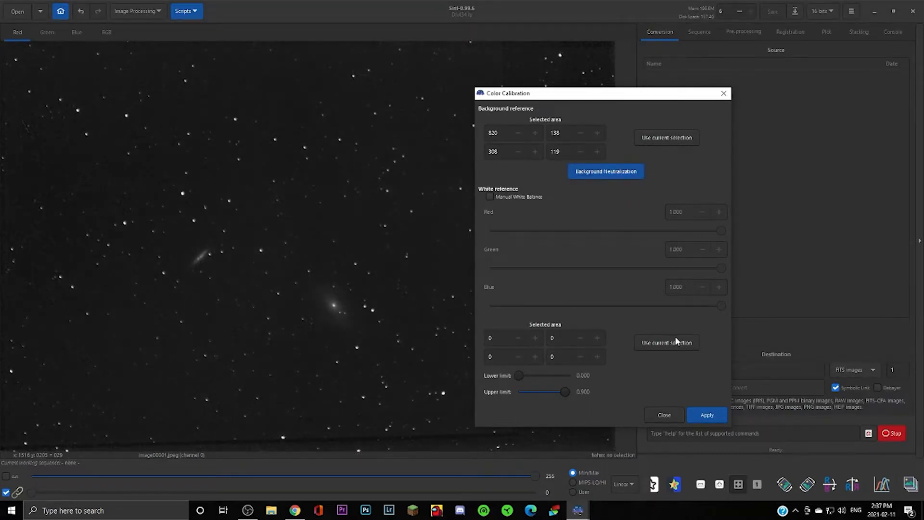
Set the bright core of the larger galaxy, about 36 by 31 px, as the white reference and apply the color calibration.
drag(329, 299, 344, 309)
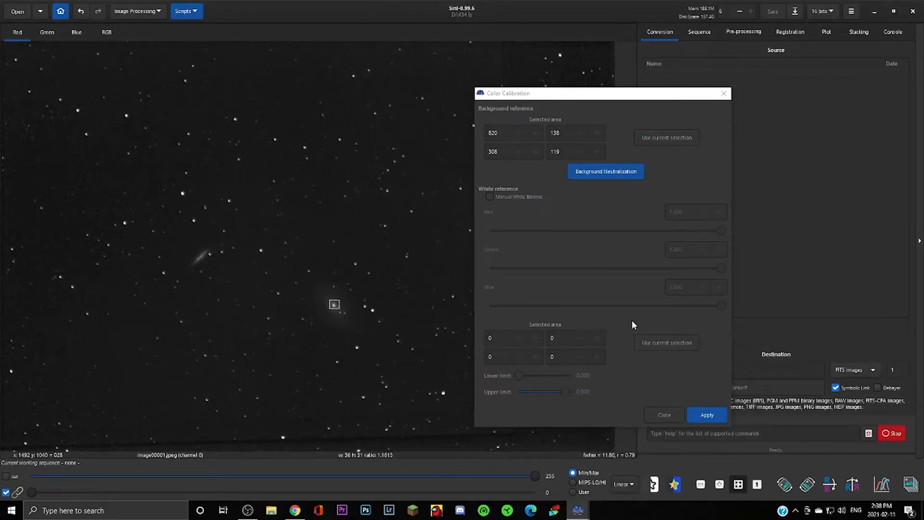
click(652, 342)
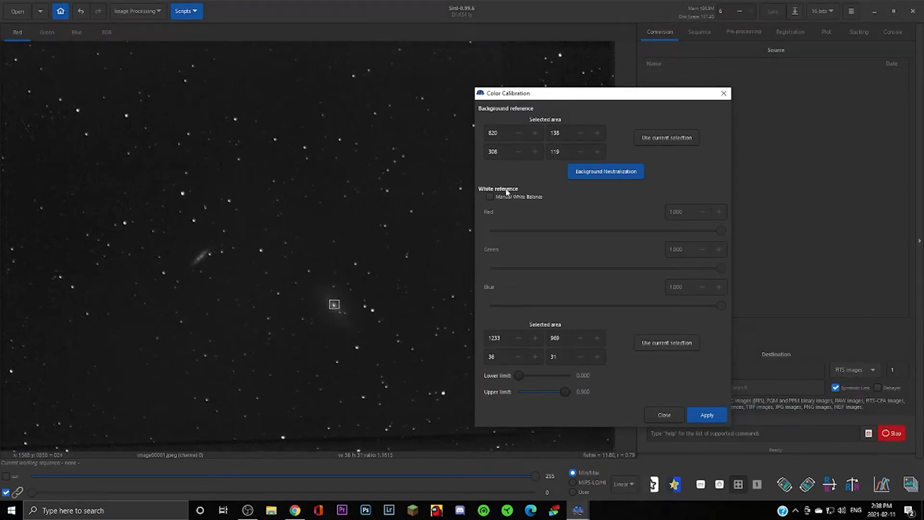
click(706, 414)
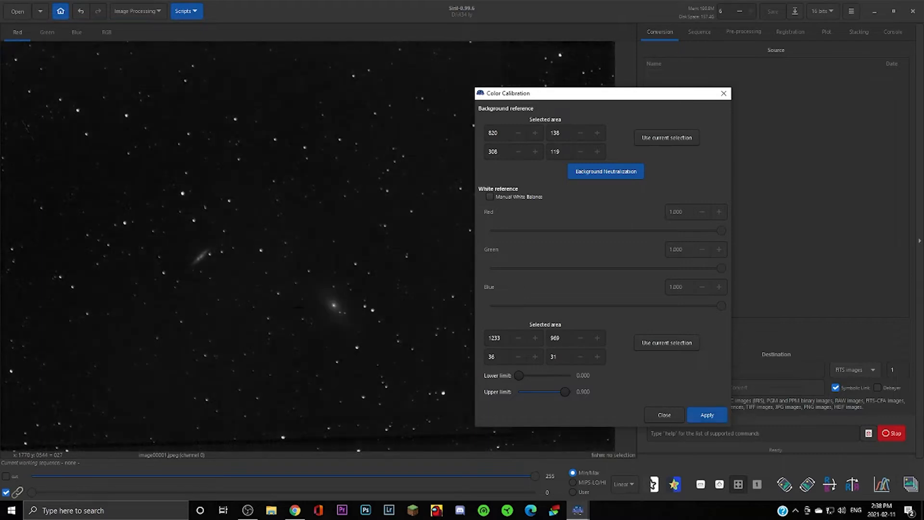
click(663, 417)
Generate a grid of Background Extraction samples across the image while viewing the RGB composite.
click(104, 39)
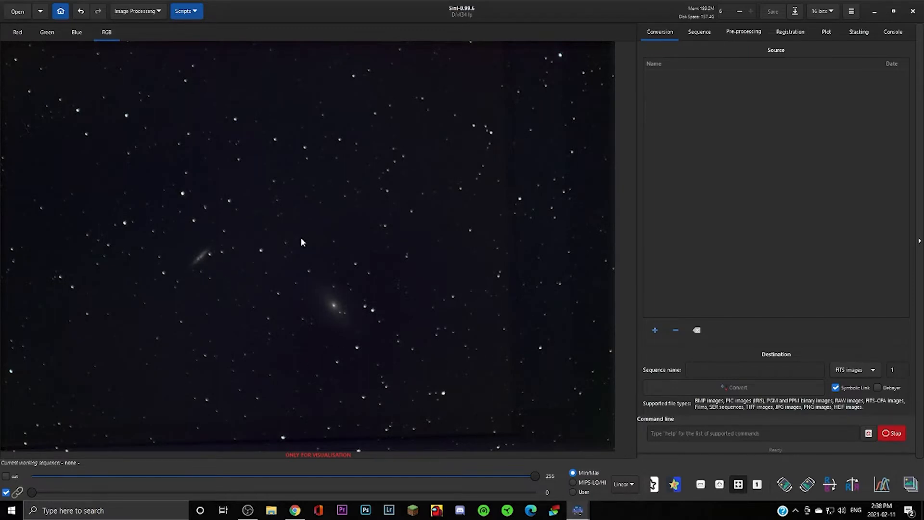
click(149, 18)
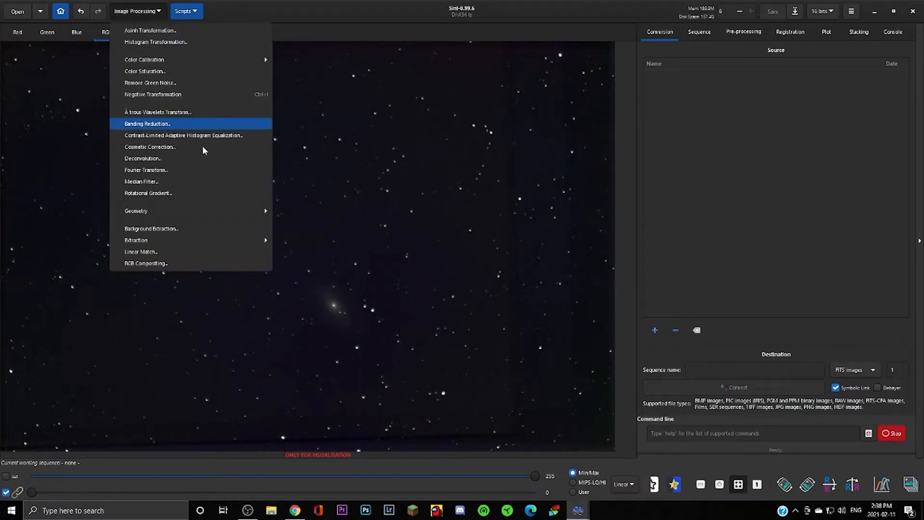
click(200, 228)
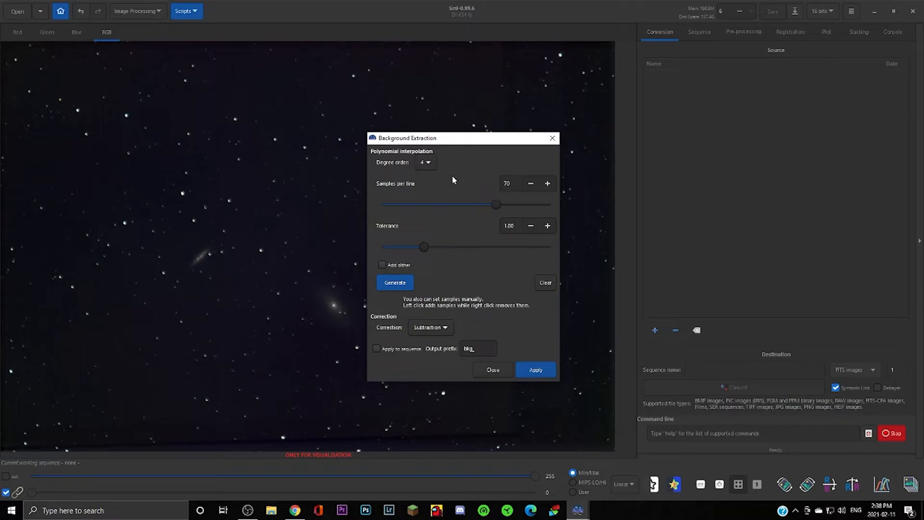
drag(478, 141, 651, 128)
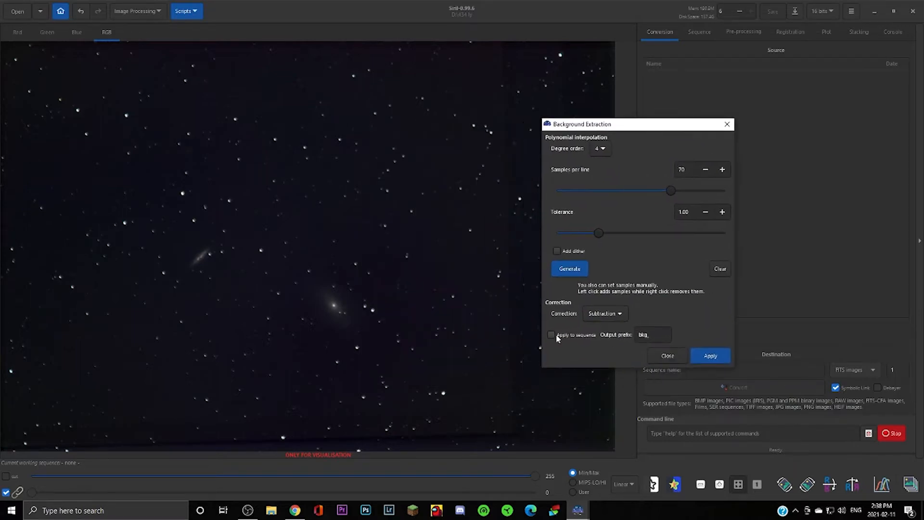
click(569, 268)
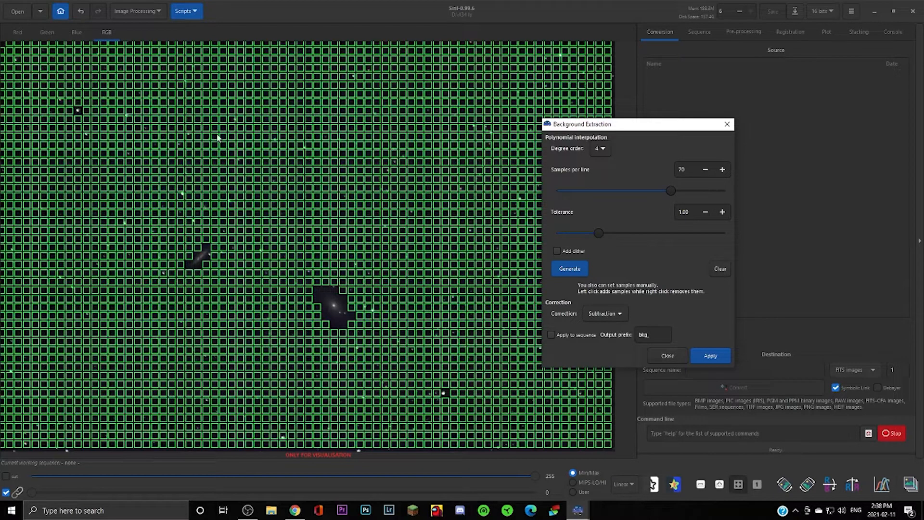
In the blue channel, remove and manually add a few background samples above the galaxies, and apply the background extraction with Subtraction correction.
right_click(329, 160)
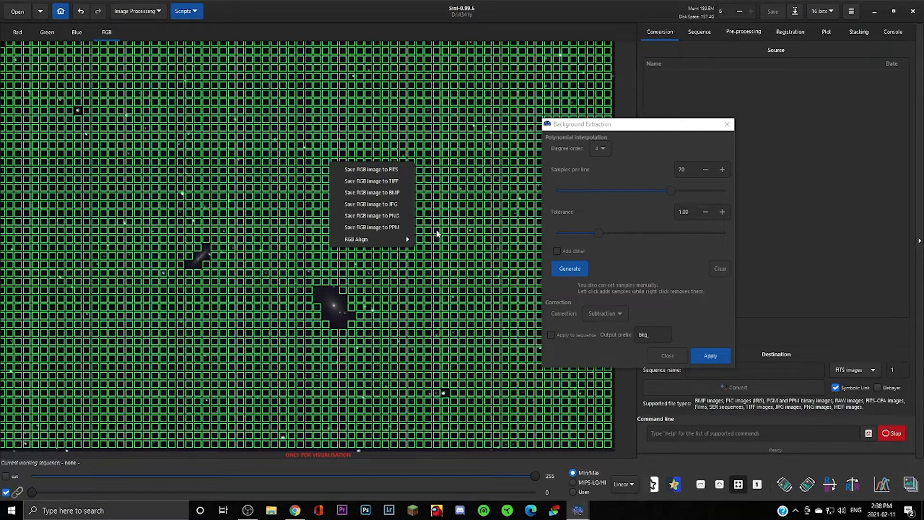
click(423, 231)
click(76, 32)
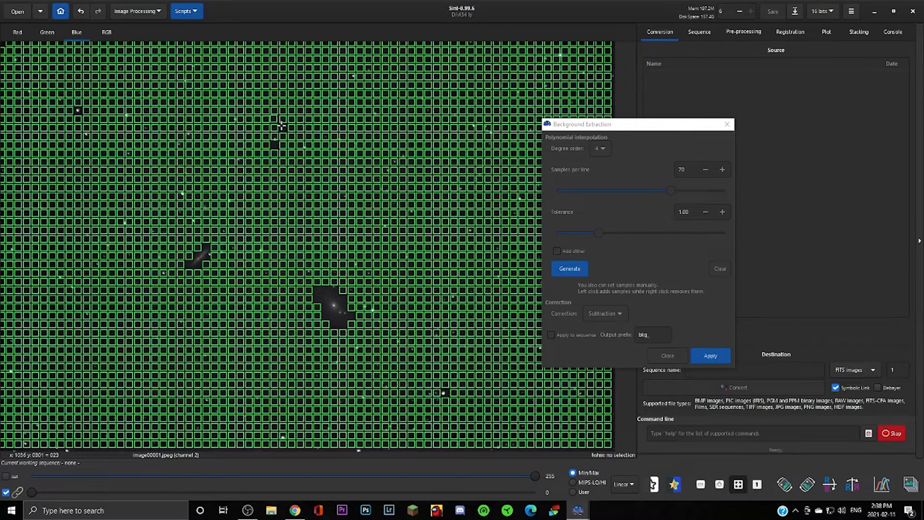
click(271, 139)
click(282, 121)
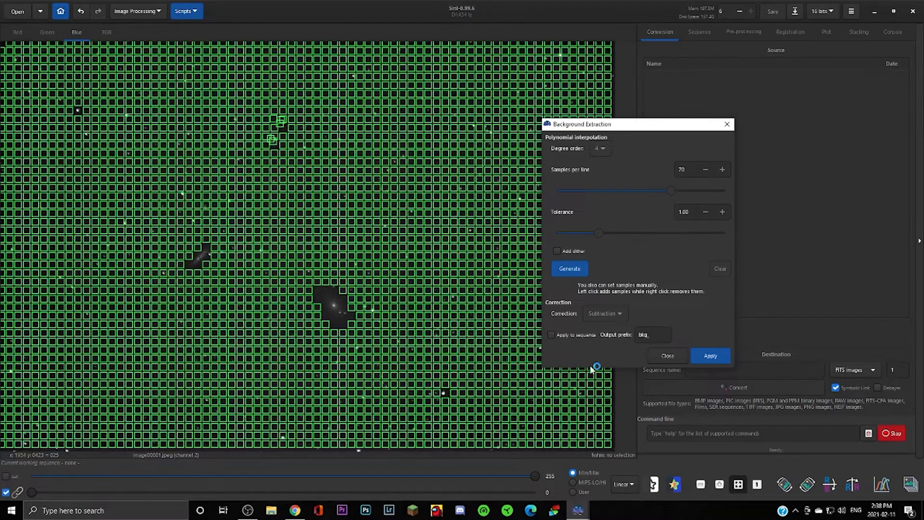
click(667, 354)
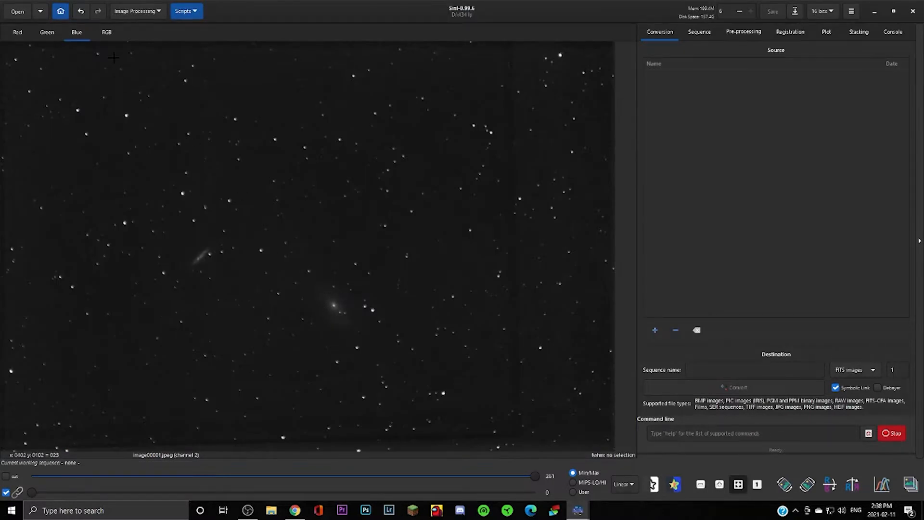
Inspect the background-extracted image in the RGB composite and in the blue, green and red channels.
click(108, 39)
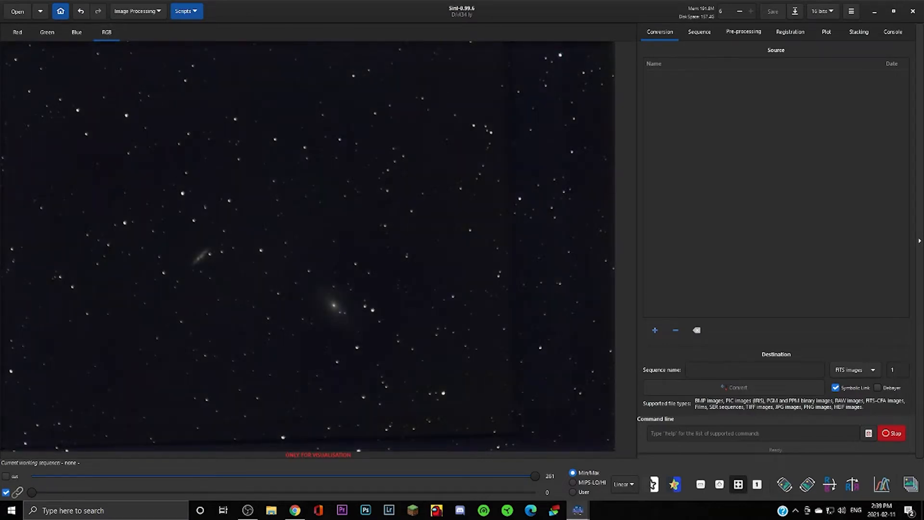
click(76, 38)
click(36, 37)
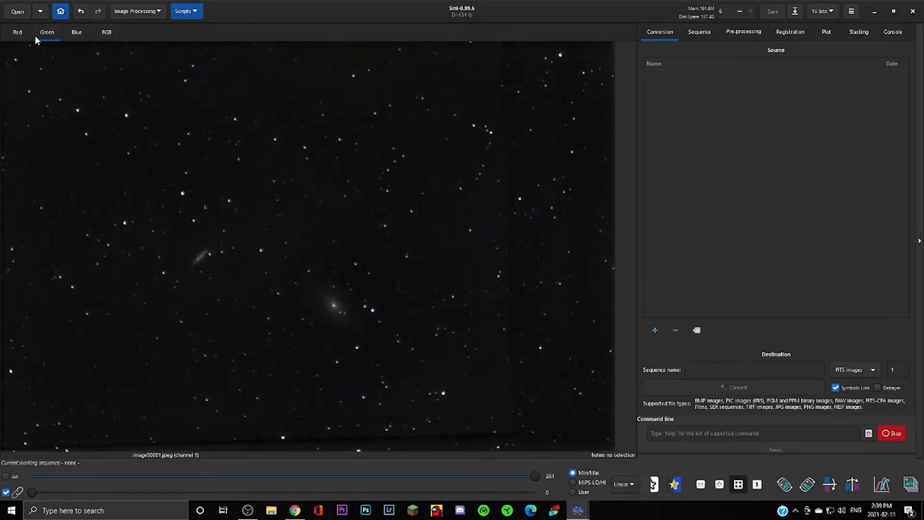
click(22, 33)
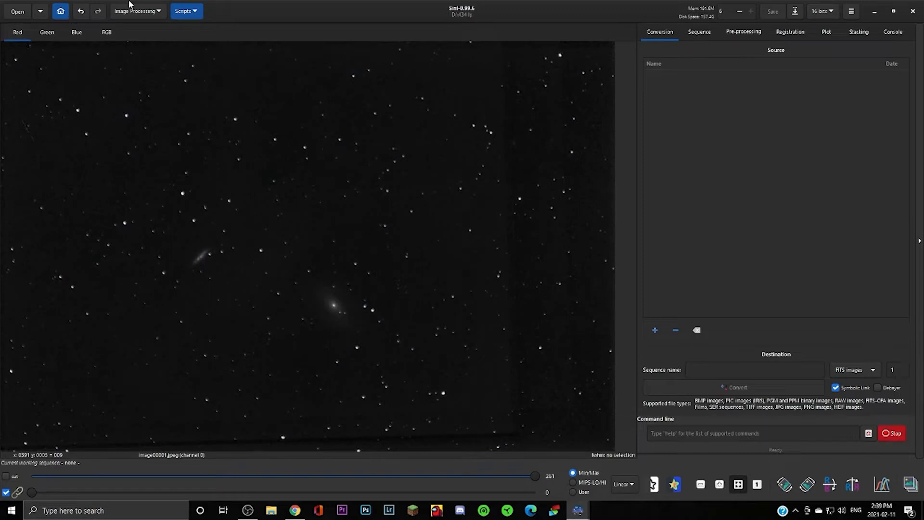
Generate a Background Extraction grid with 10 samples per line on the red channel and apply it with Subtraction correction.
click(135, 14)
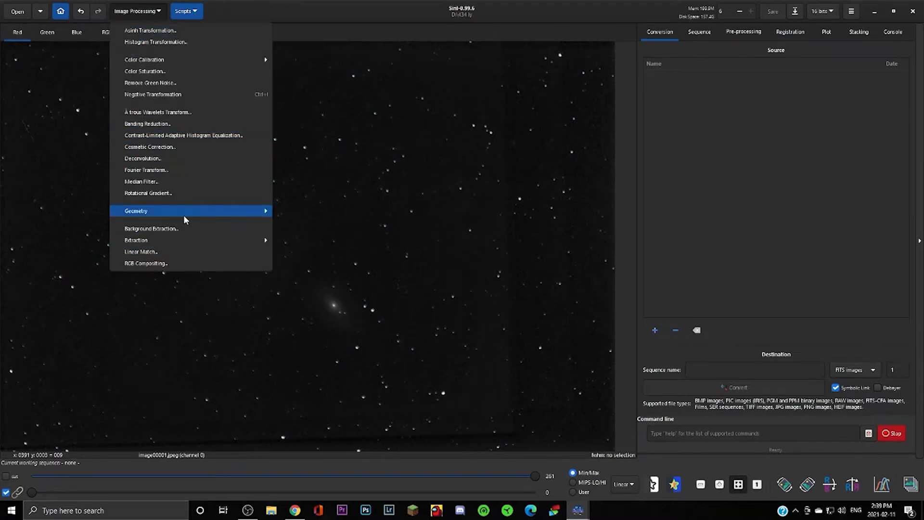
click(216, 228)
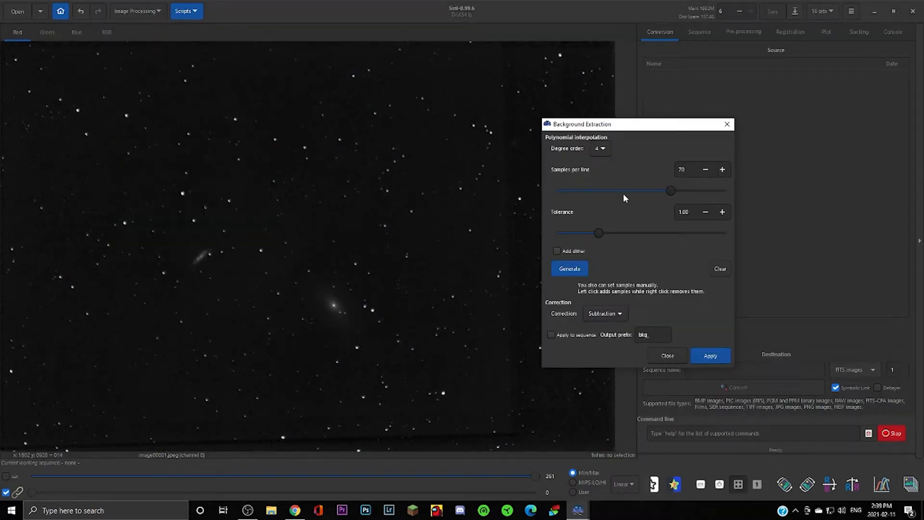
drag(666, 190, 562, 192)
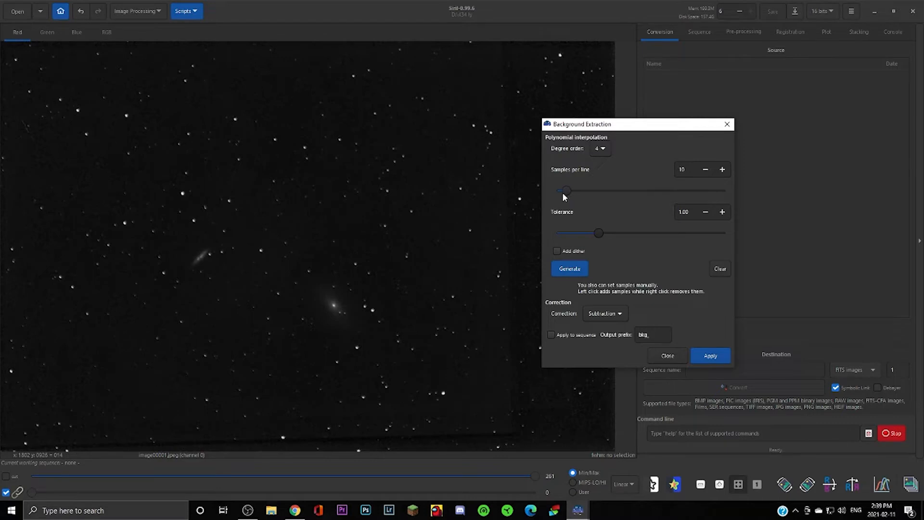
click(569, 269)
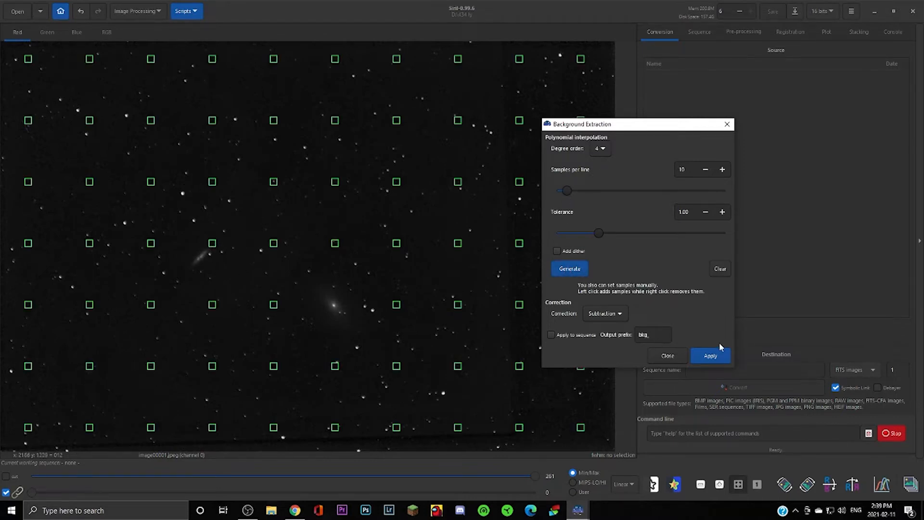
click(713, 356)
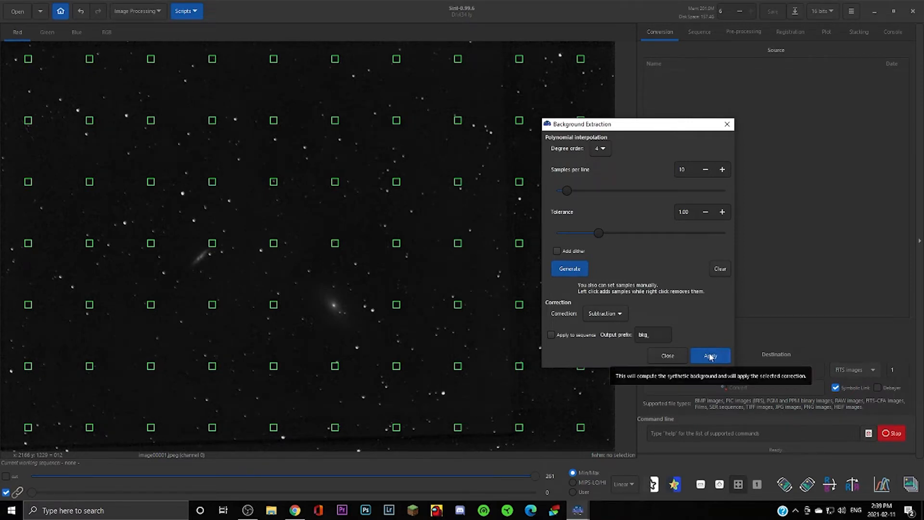
click(710, 356)
click(679, 356)
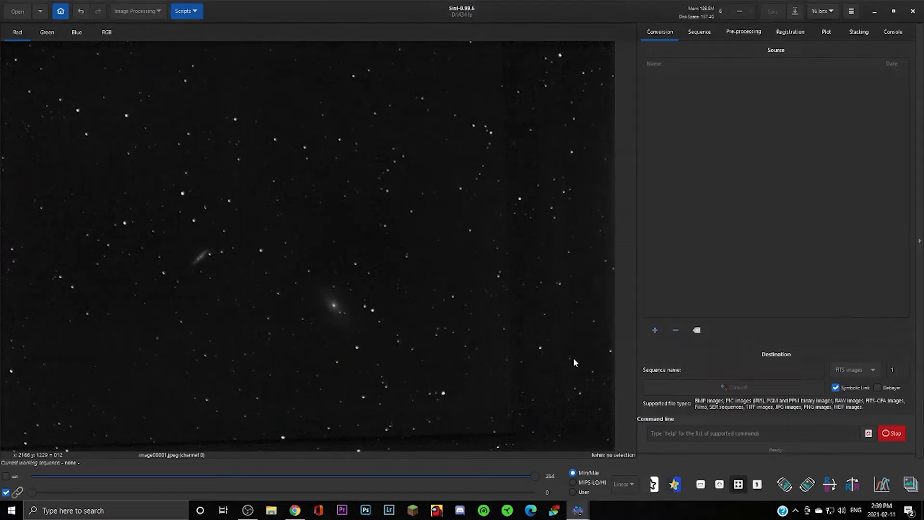
Remove green noise from the image with Average Neutral protection and lightness preserved, starting from the RGB composite.
click(107, 37)
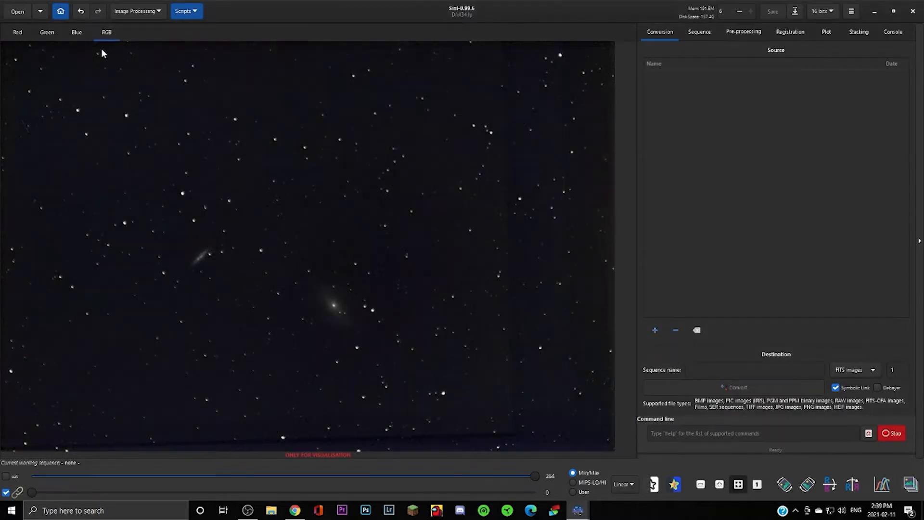
click(148, 16)
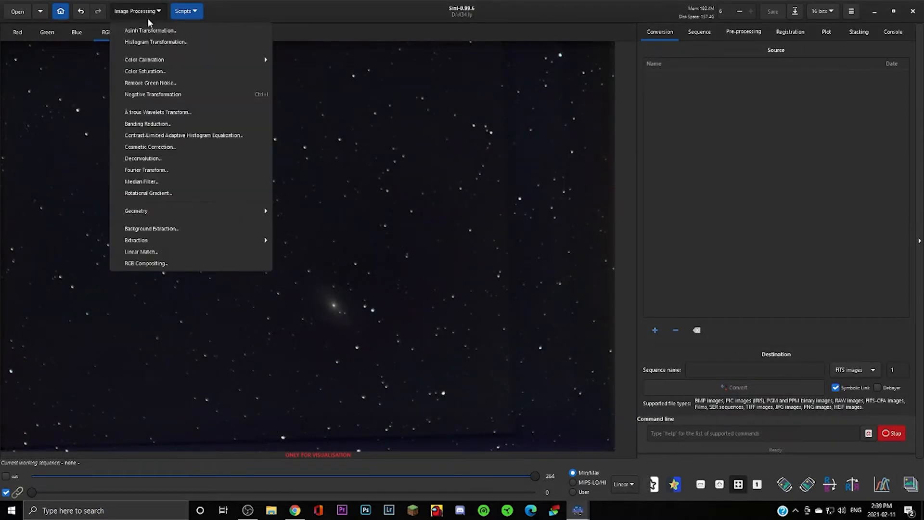
click(184, 83)
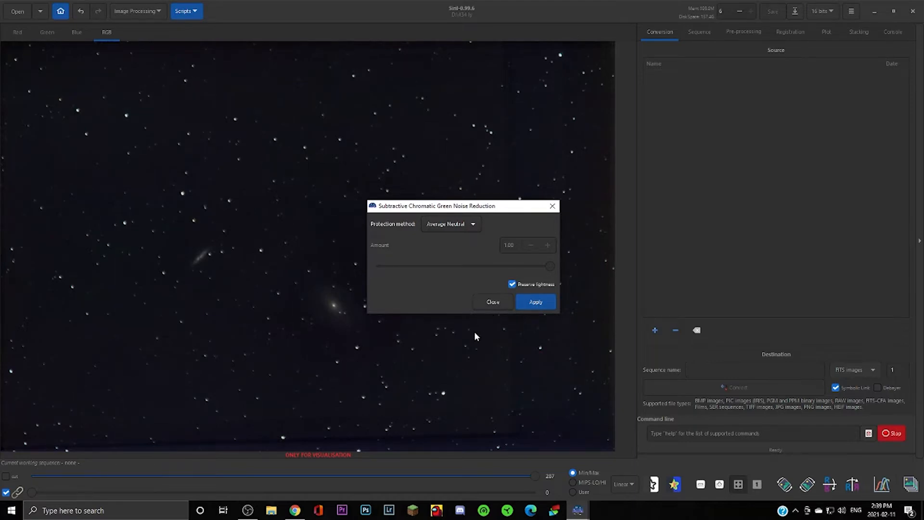
click(492, 301)
Set the display mode to AutoStretch and inspect the image in the blue and green channels and the RGB composite.
click(627, 494)
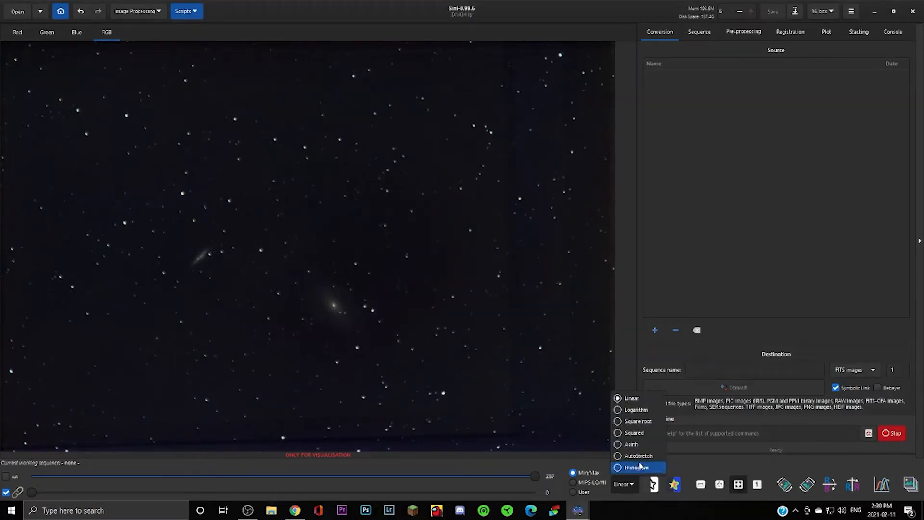
click(628, 456)
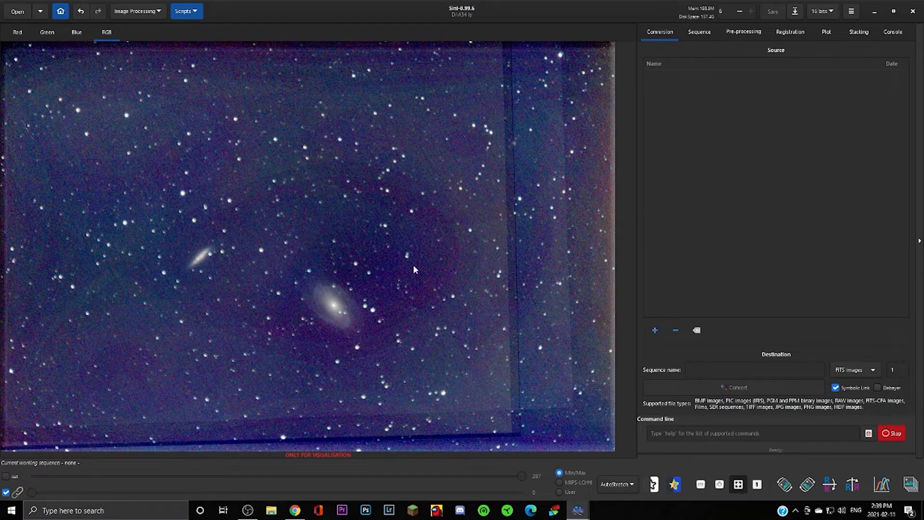
click(77, 33)
click(52, 35)
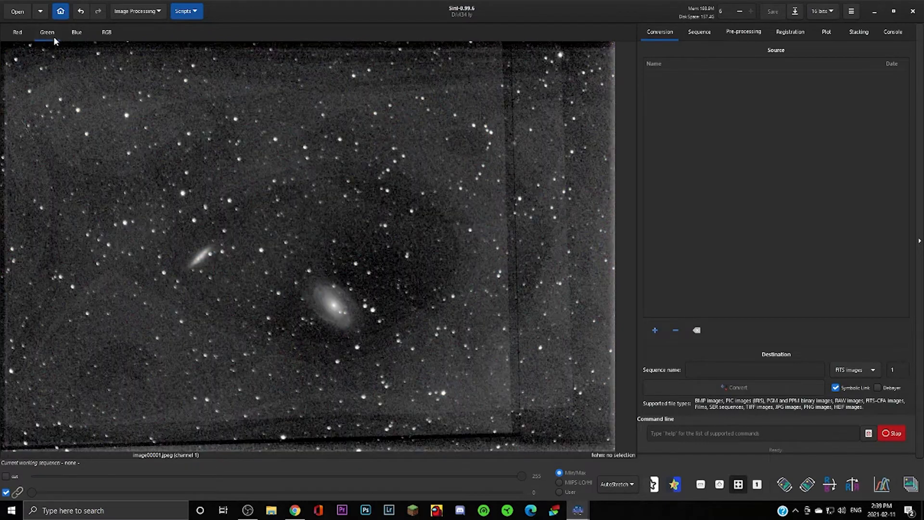
click(102, 34)
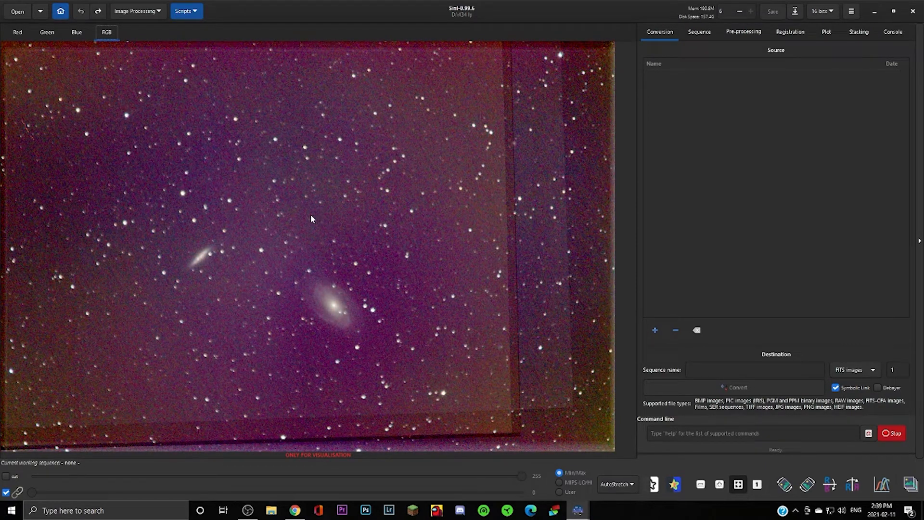
In the red channel, set a 264 by 58 px area above the larger galaxy as background reference and neutralize the background.
click(76, 32)
click(14, 34)
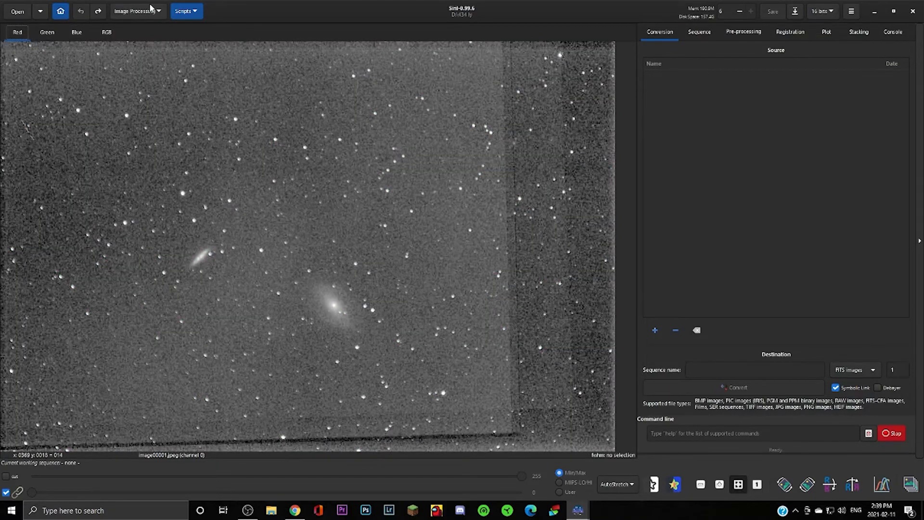
click(146, 9)
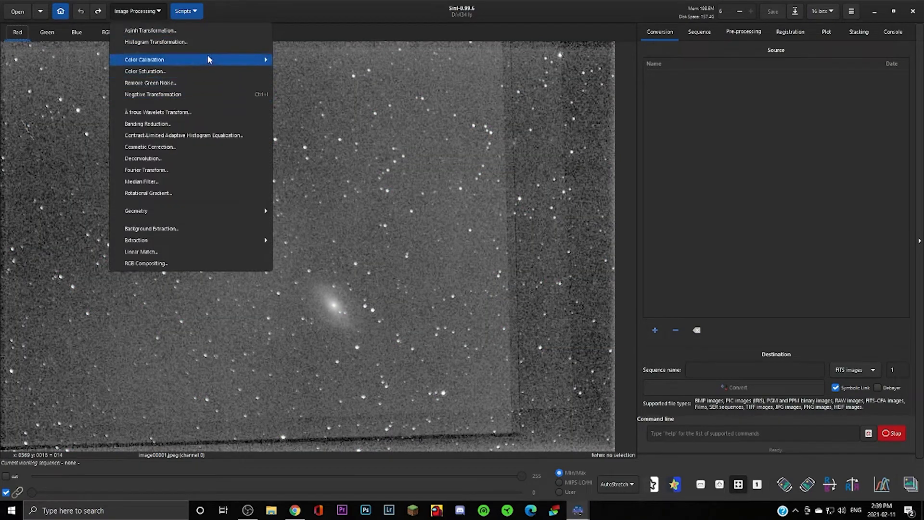
mouse_move(207, 59)
click(298, 61)
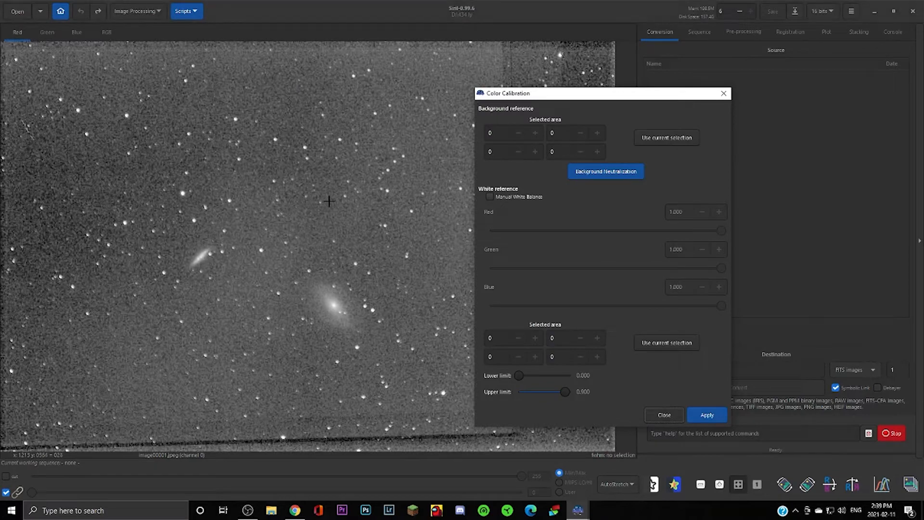
drag(302, 216, 373, 232)
click(647, 141)
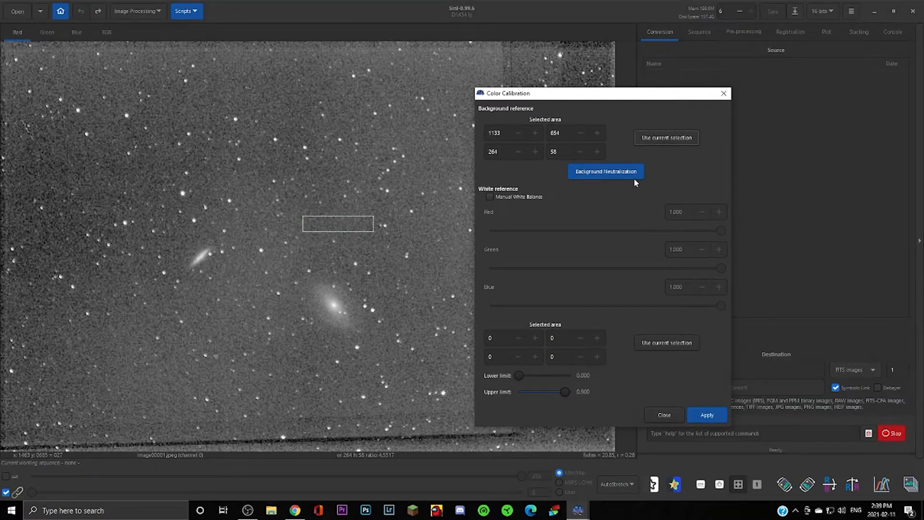
click(634, 178)
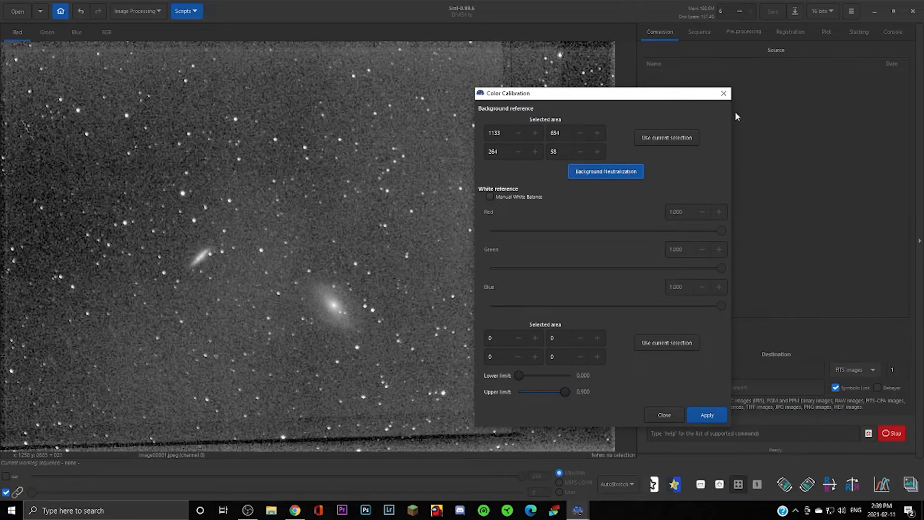
Set the larger galaxy's bright core, about 54 by 67 px, as the white reference and apply the color calibration.
drag(325, 296, 340, 314)
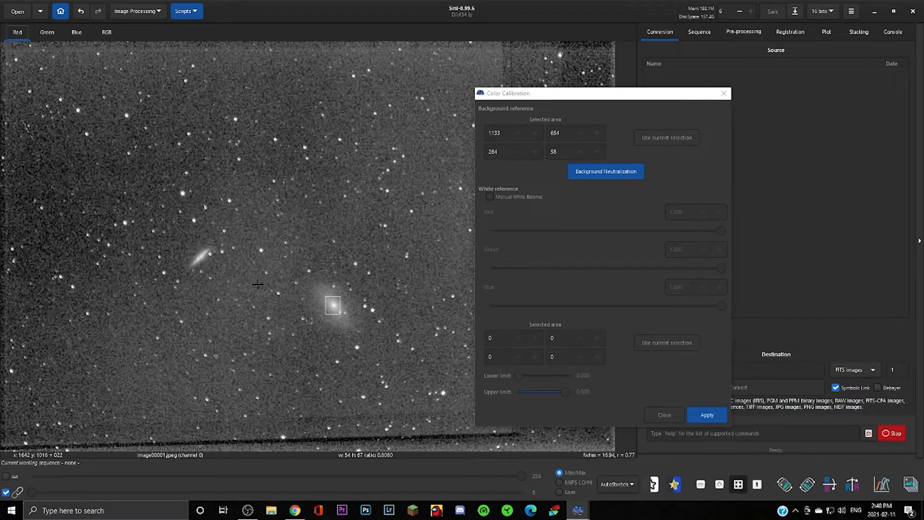
click(669, 338)
click(669, 339)
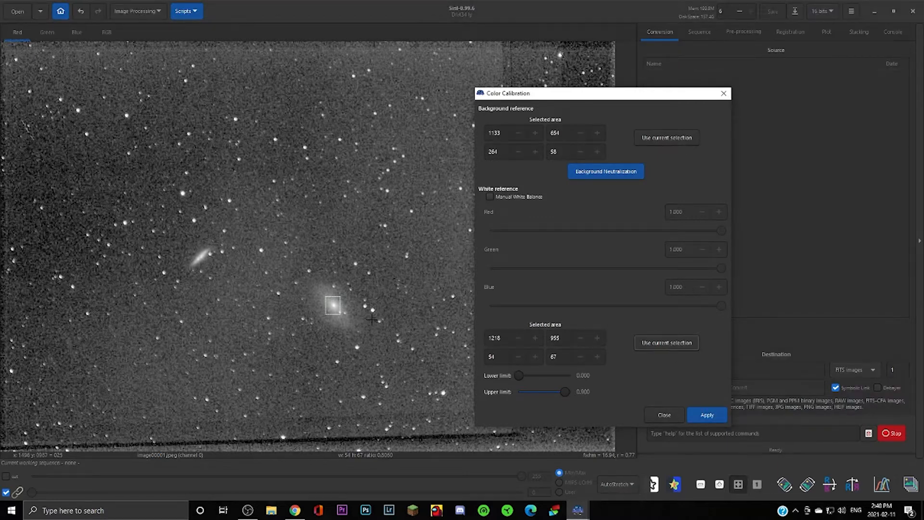
click(708, 413)
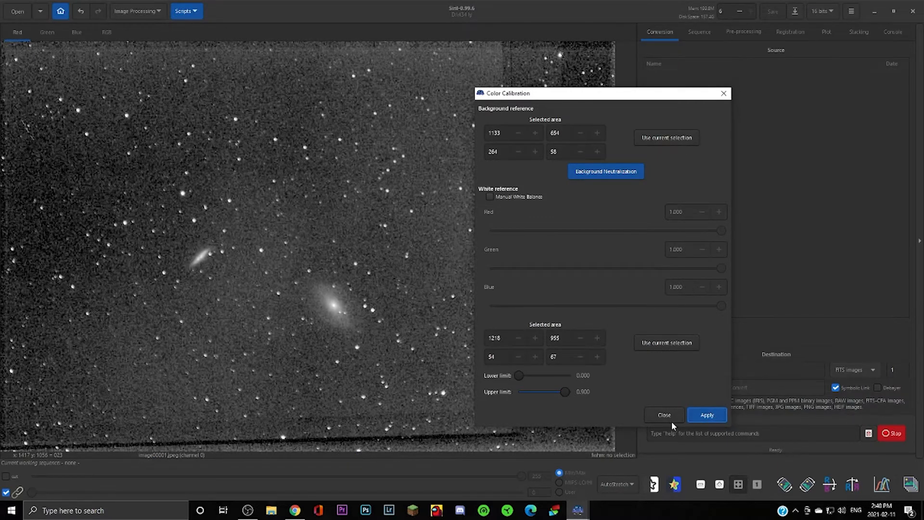
click(664, 414)
Remove green noise from the color-calibrated image with Average Neutral protection and lightness preserved, viewing the RGB composite.
click(110, 41)
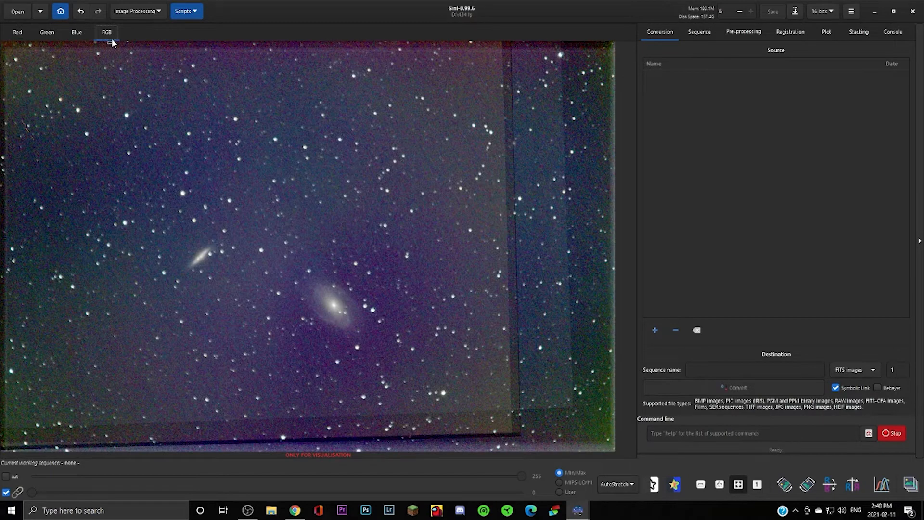
click(142, 11)
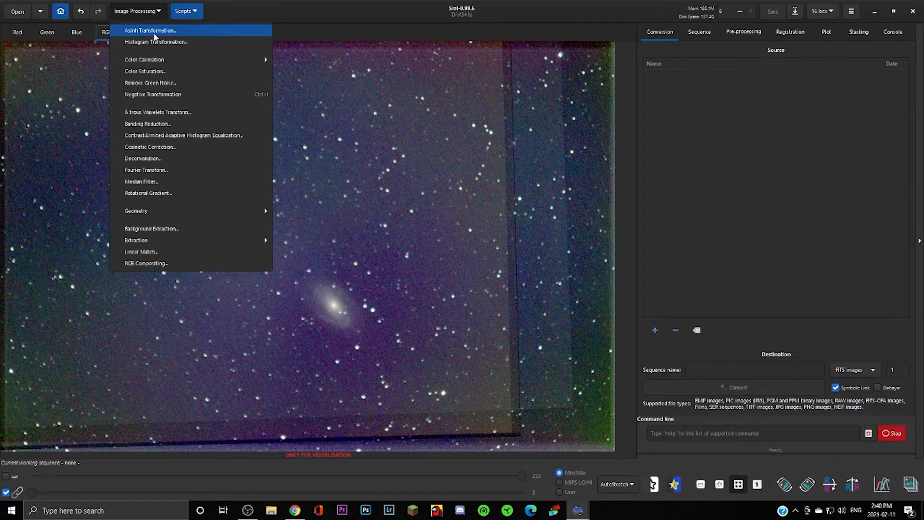
click(164, 68)
click(531, 306)
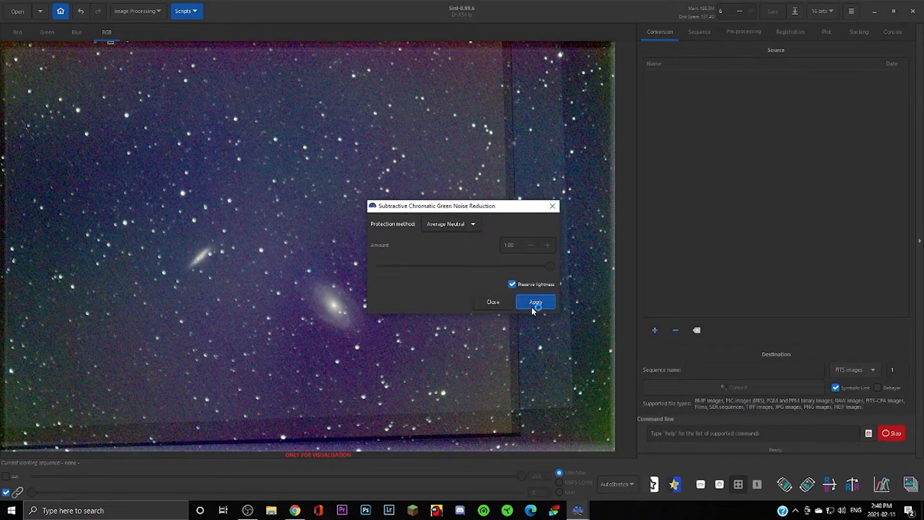
click(498, 306)
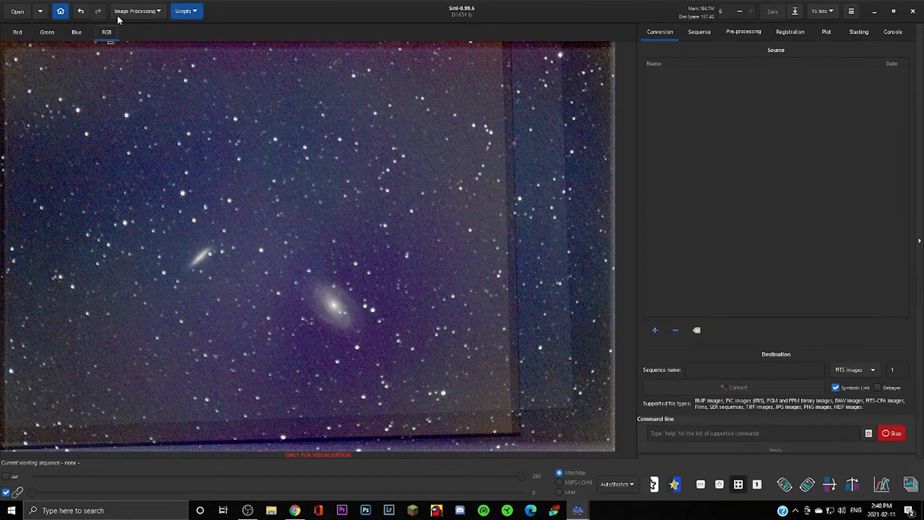
In the green channel, generate 10 background samples per line, remove the samples on both galaxies, and apply the extraction with Subtraction correction.
click(138, 11)
click(75, 32)
click(50, 33)
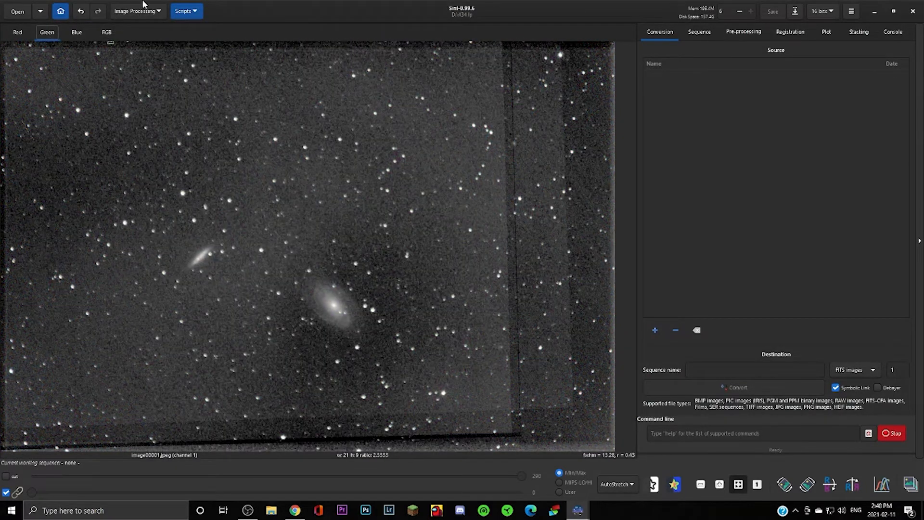
click(136, 16)
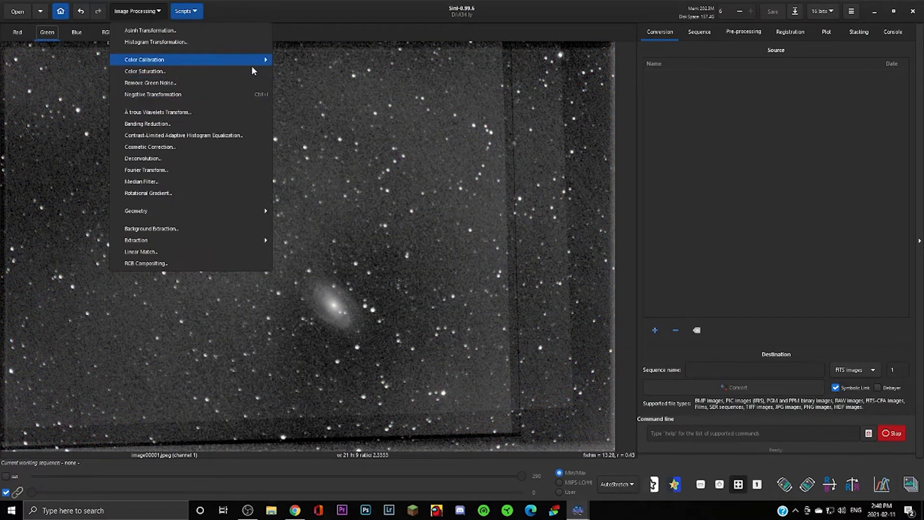
click(144, 229)
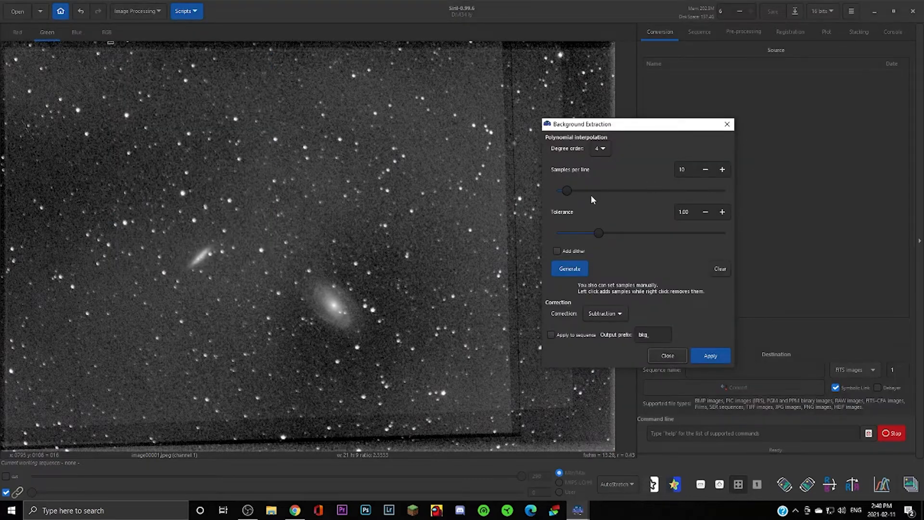
click(568, 270)
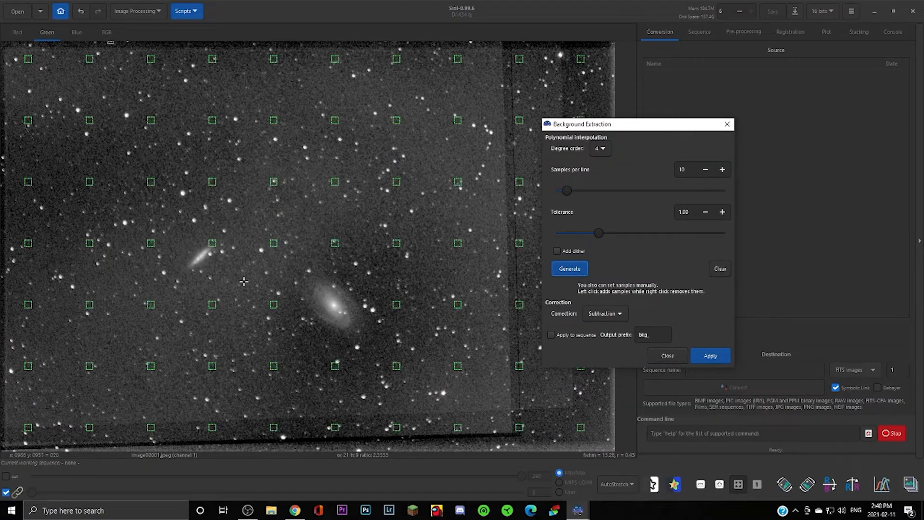
right_click(210, 243)
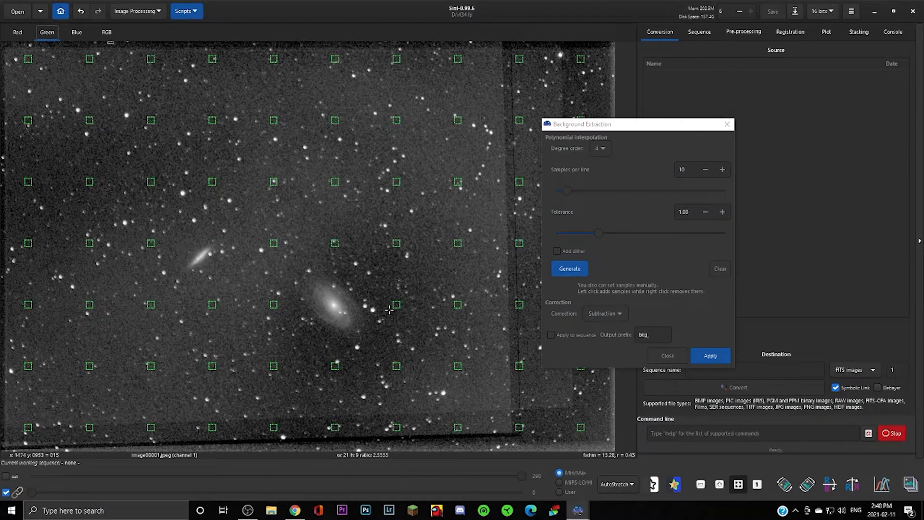
click(716, 360)
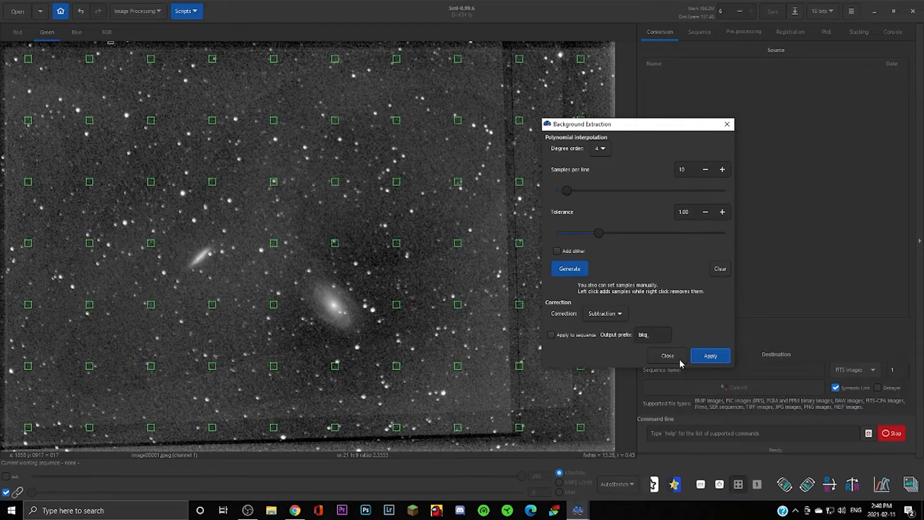
click(670, 354)
Inspect the background-extracted image in the RGB composite and the blue channel.
click(101, 39)
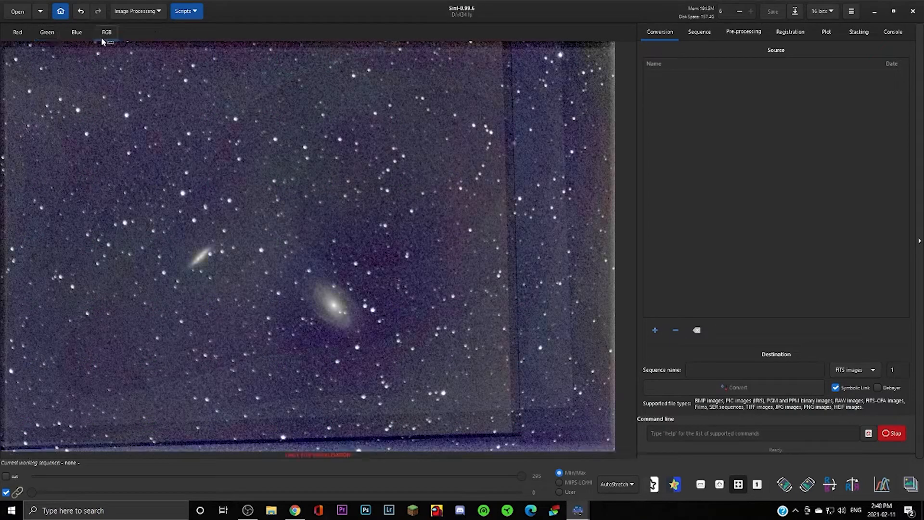
click(303, 235)
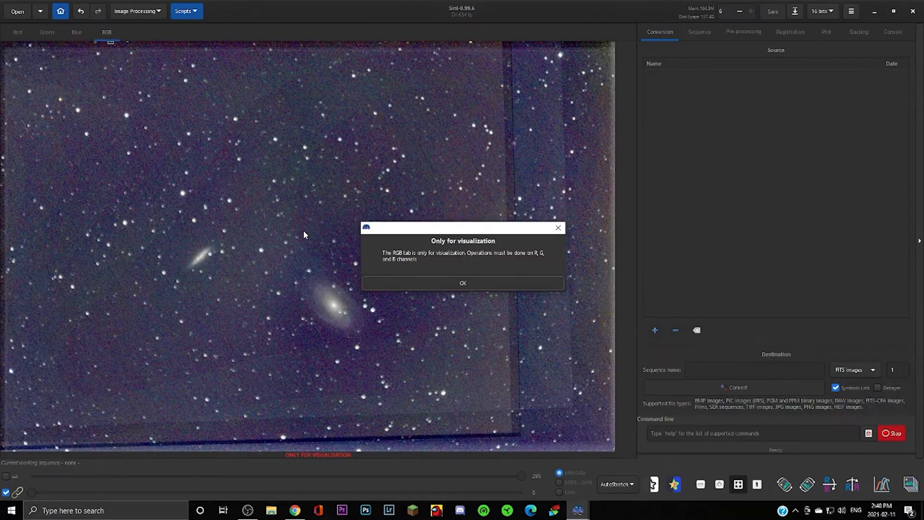
click(462, 283)
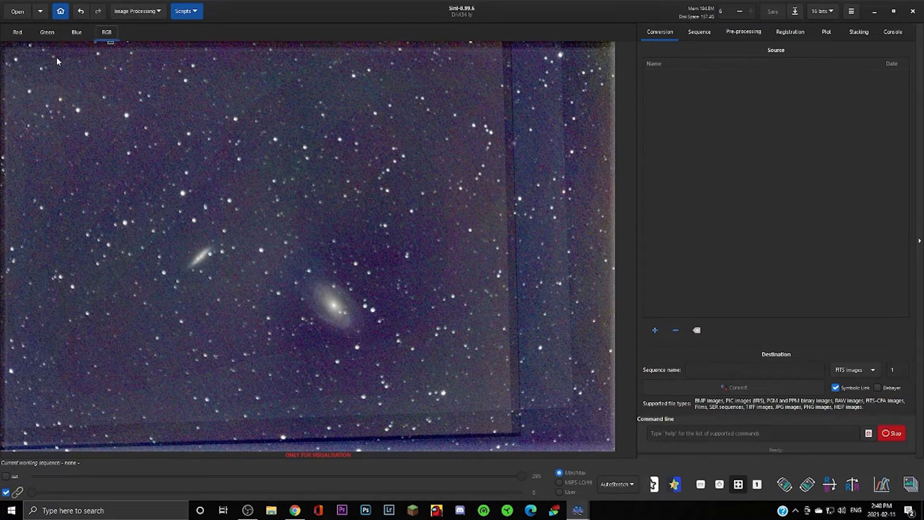
click(77, 32)
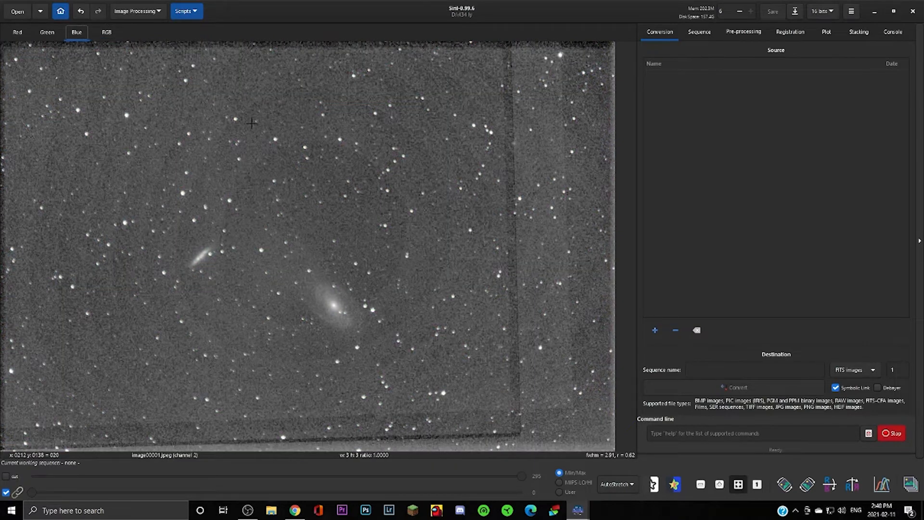
Crop the image to an area about 1637 by 1218 px around both galaxies, excluding the stacking edges, and view the RGB composite.
drag(56, 77, 492, 402)
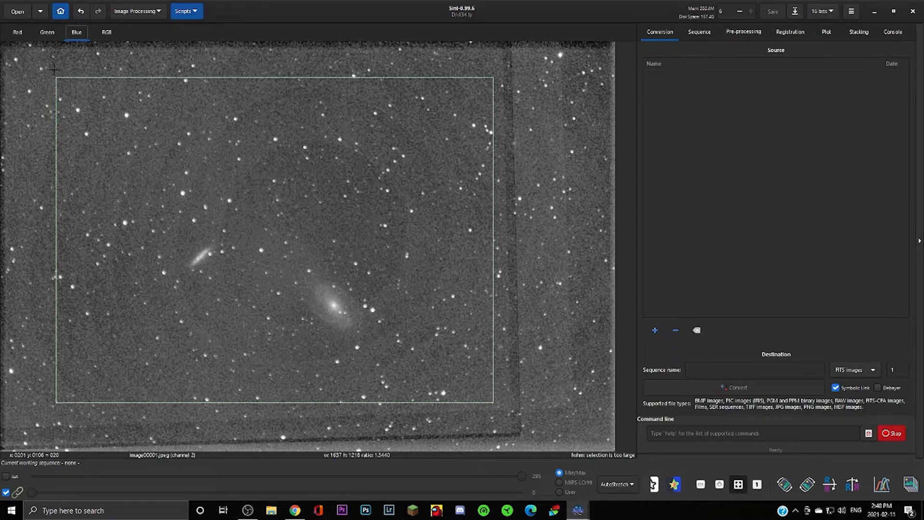
right_click(236, 282)
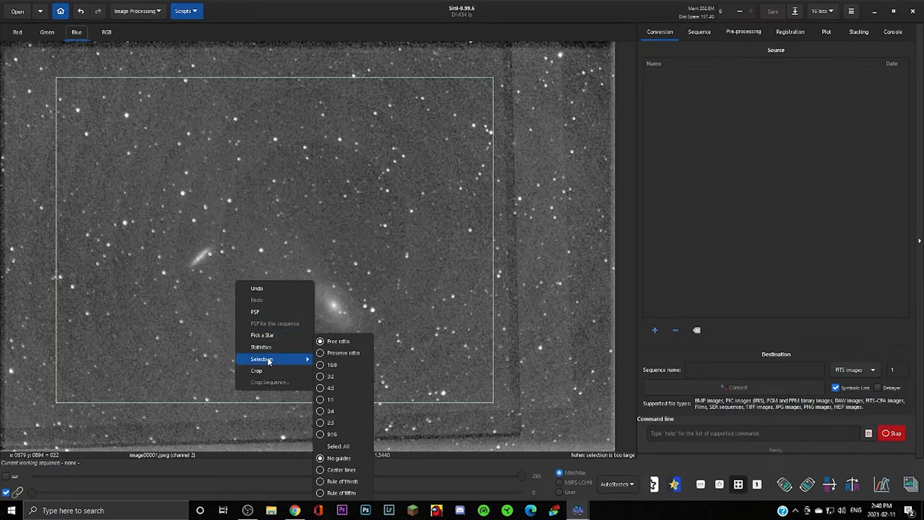
click(263, 371)
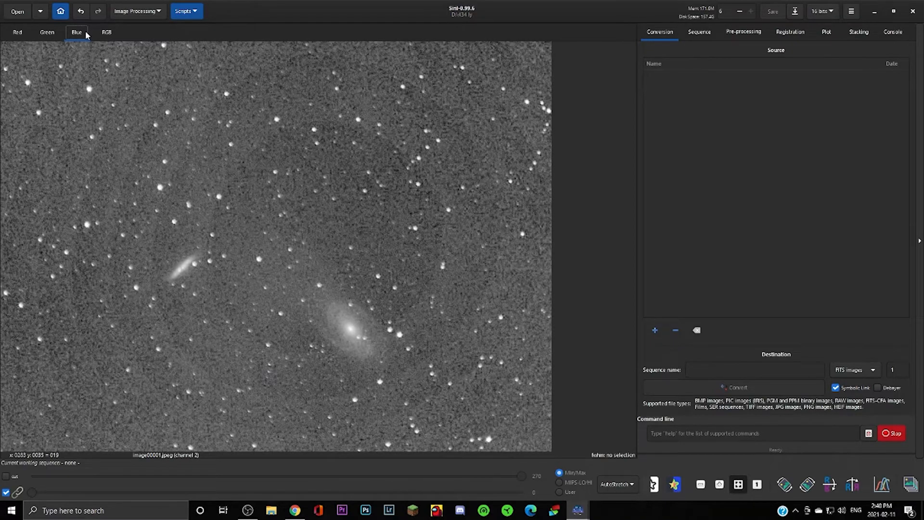
click(106, 33)
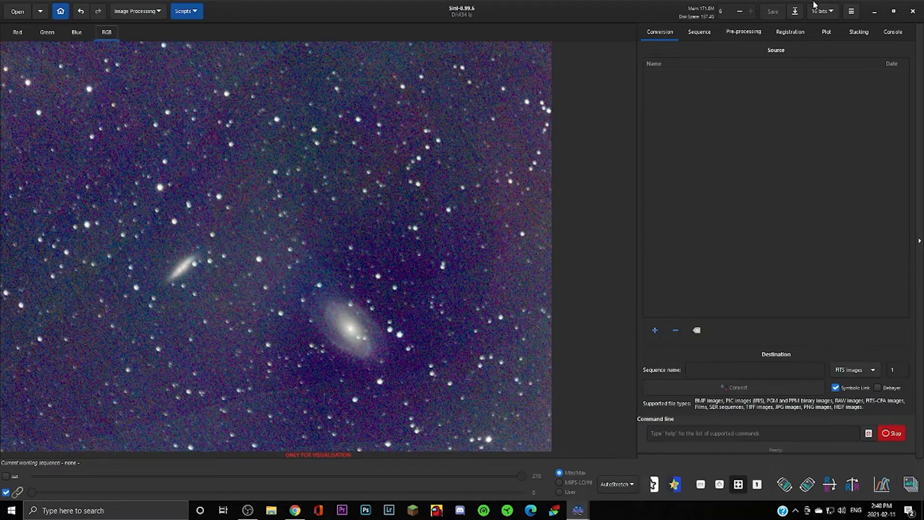
Save the cropped image as a JPEG named "bodes and cigar" in the 434 ly folder at quality 100.
click(794, 12)
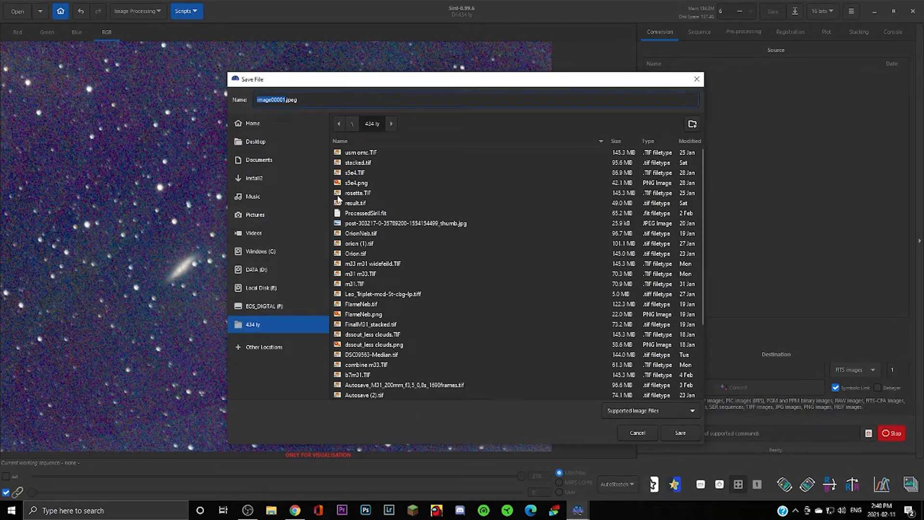
key(BackSpace)
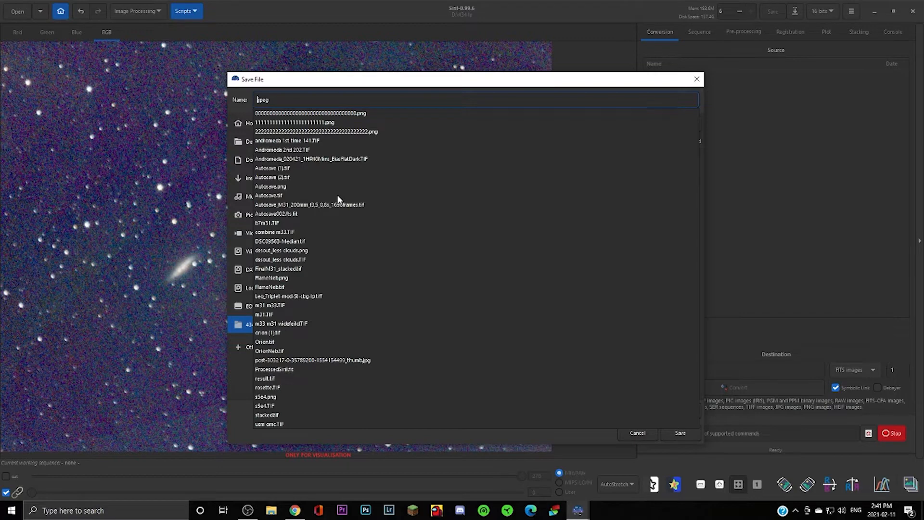
text(bodes and)
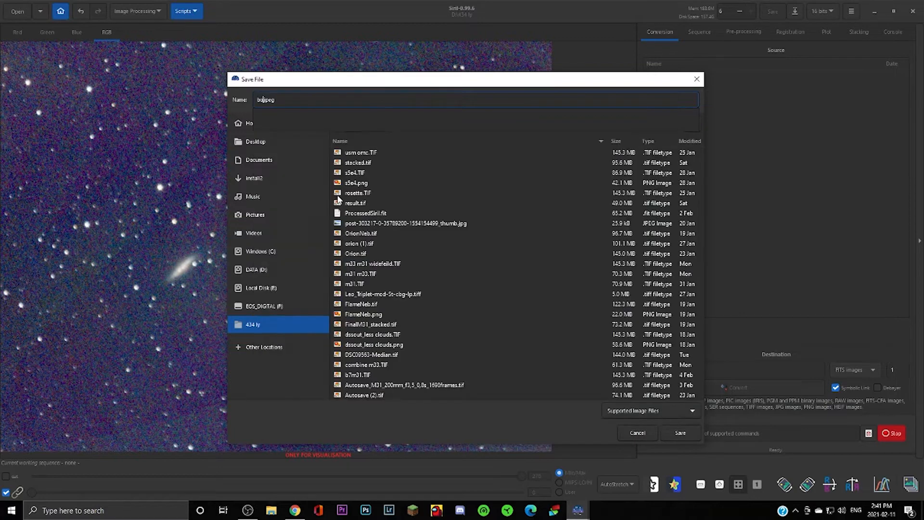
text( cigar)
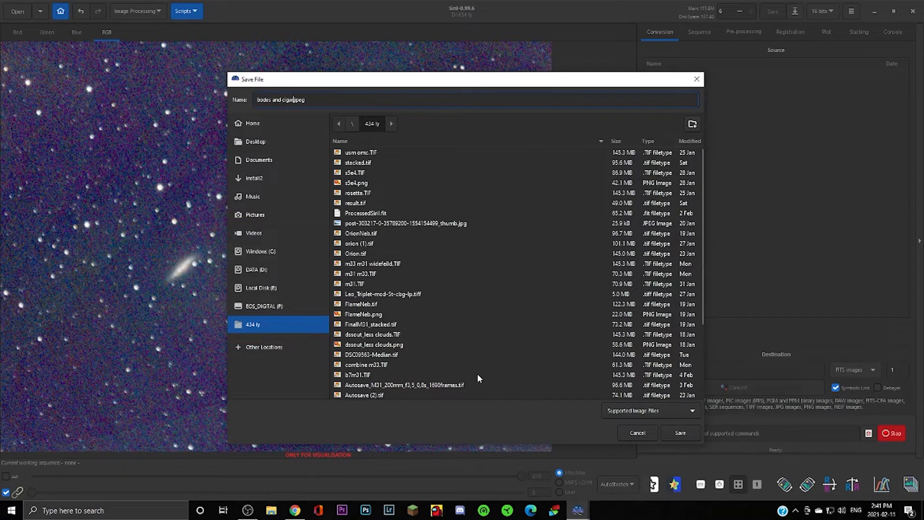
click(693, 435)
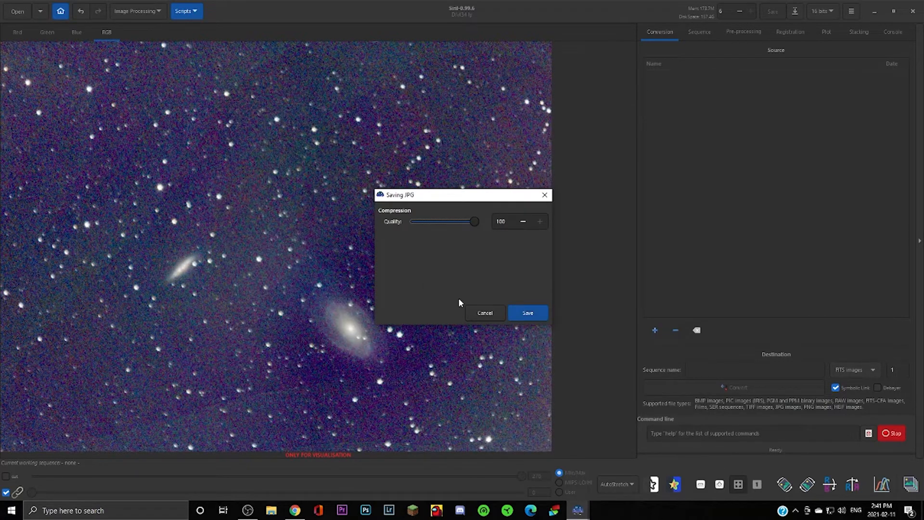
drag(465, 222, 501, 234)
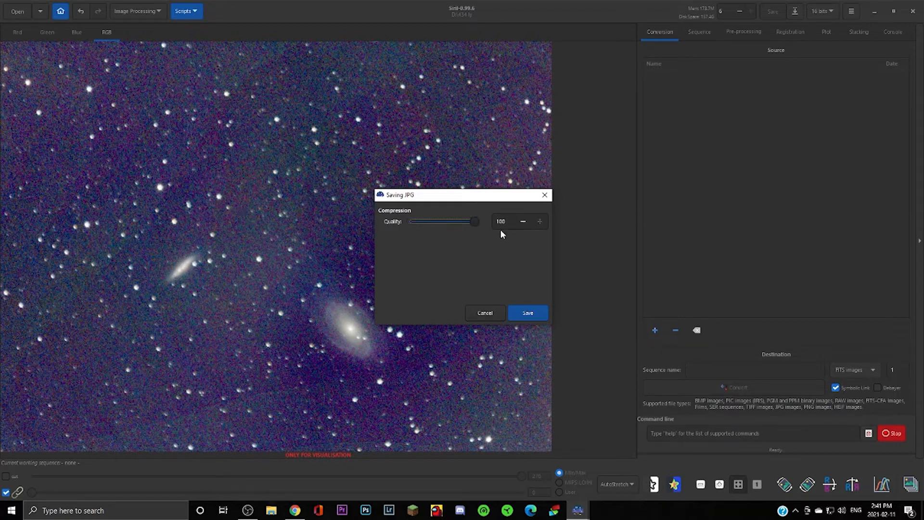
click(530, 313)
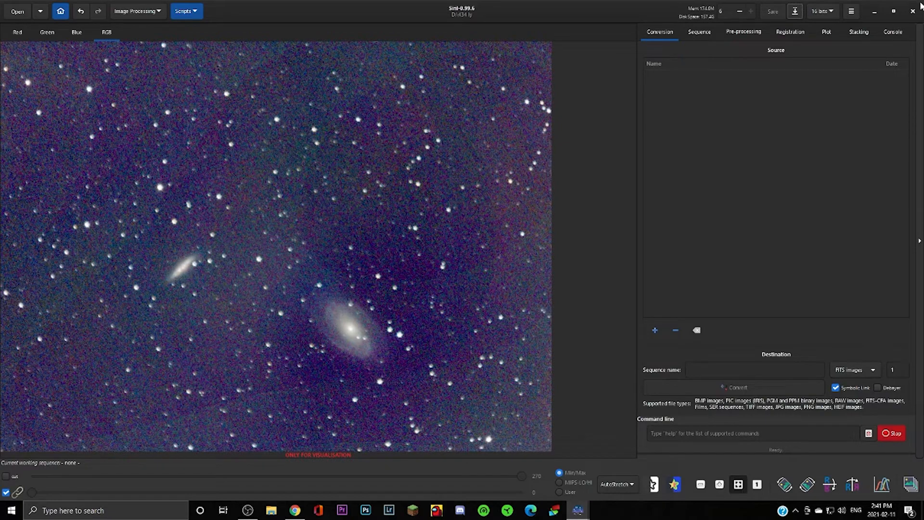
Quit Siril and open "bodes and cigar.jpeg" from the 434 ly folder in Photoshop.
click(913, 10)
click(453, 288)
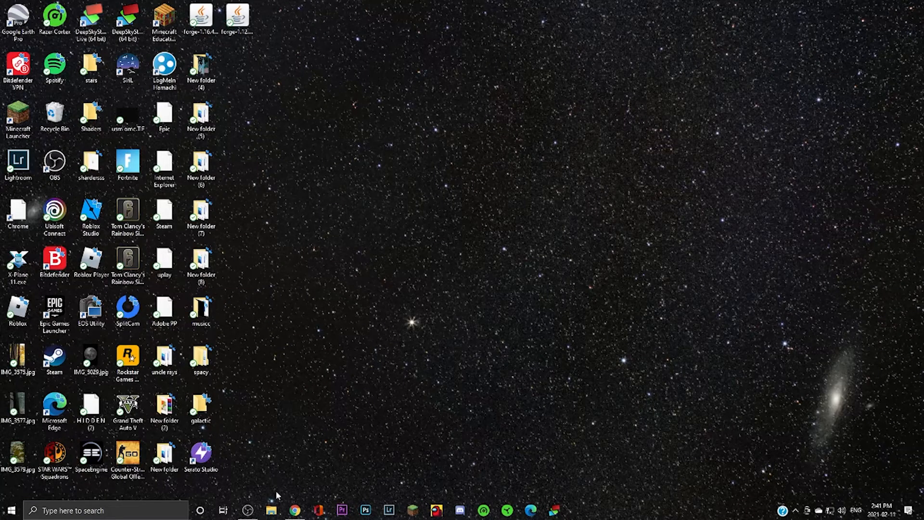
click(349, 513)
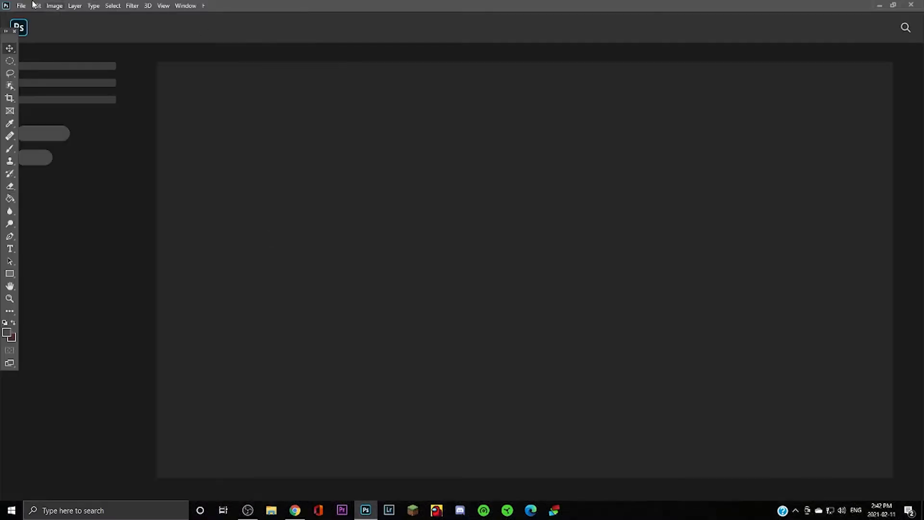
click(36, 5)
mouse_move(22, 5)
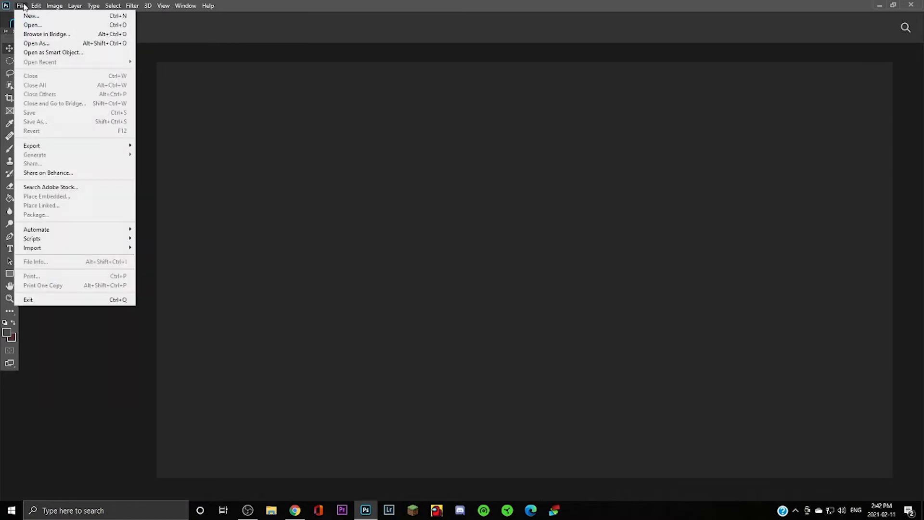
click(41, 25)
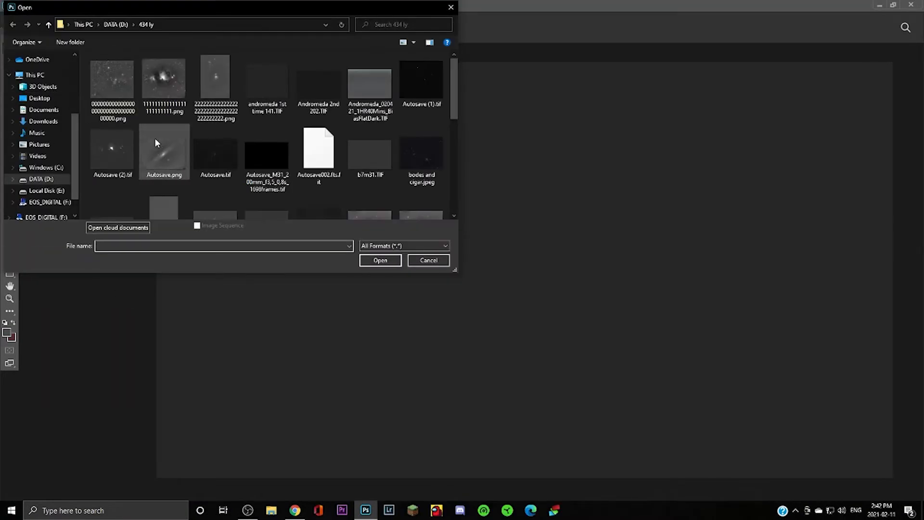
scroll(165, 190, down, 2)
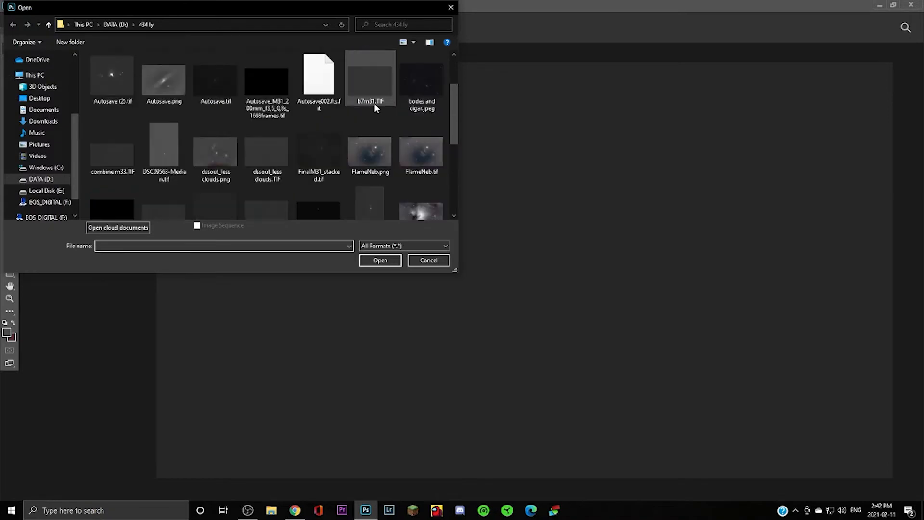
click(418, 83)
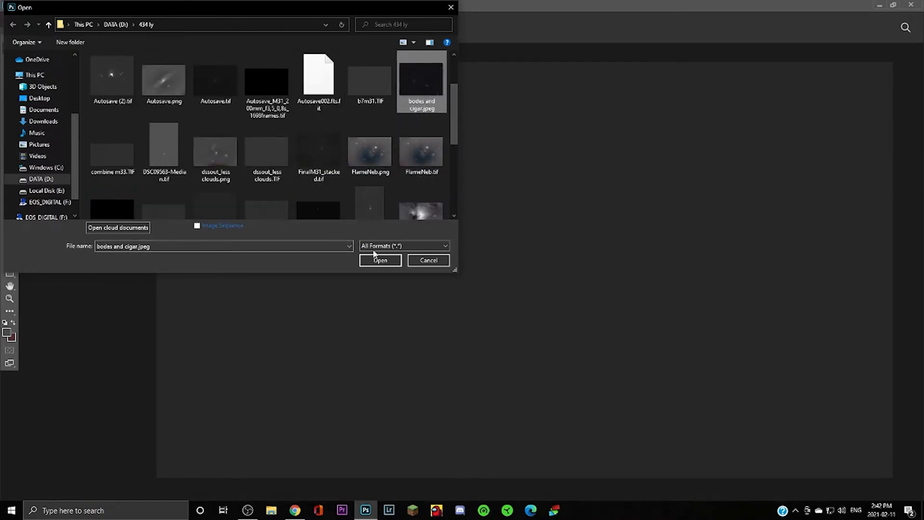
click(380, 260)
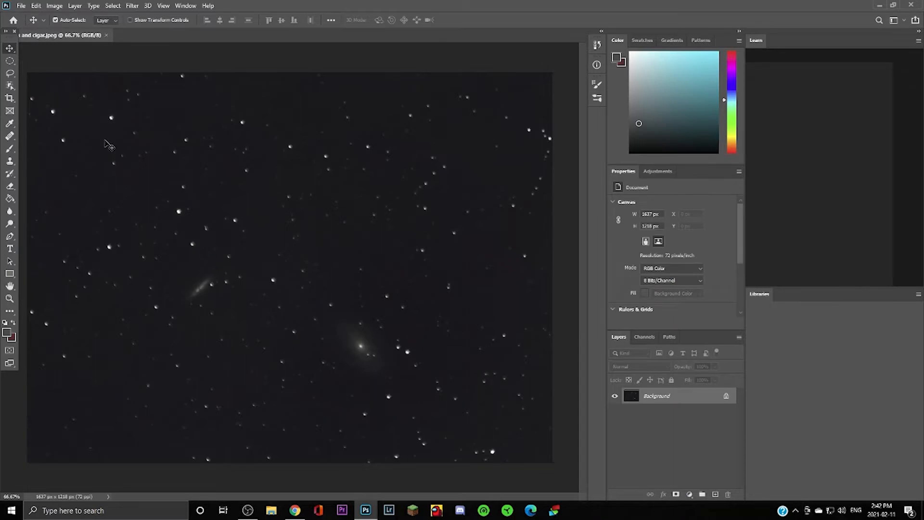
View the original image00001.jpeg from the Downloads folder for comparison with the processed image.
click(271, 510)
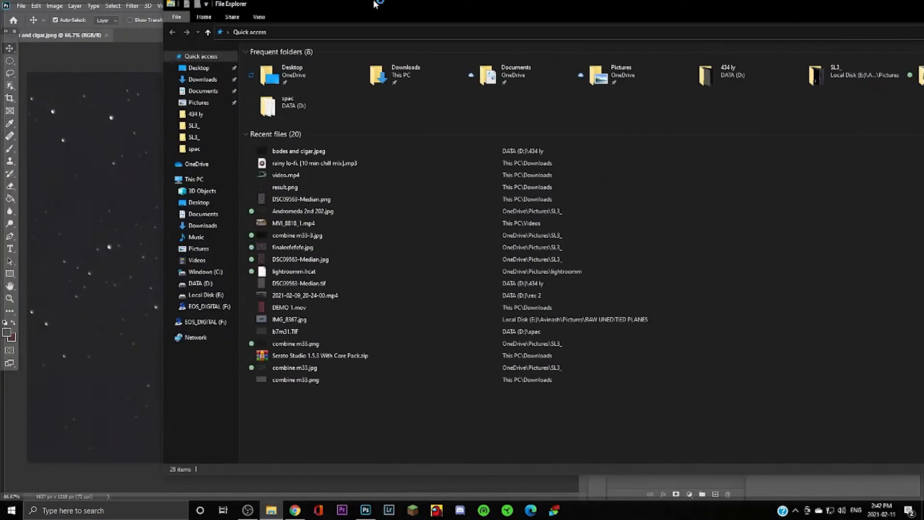
click(39, 226)
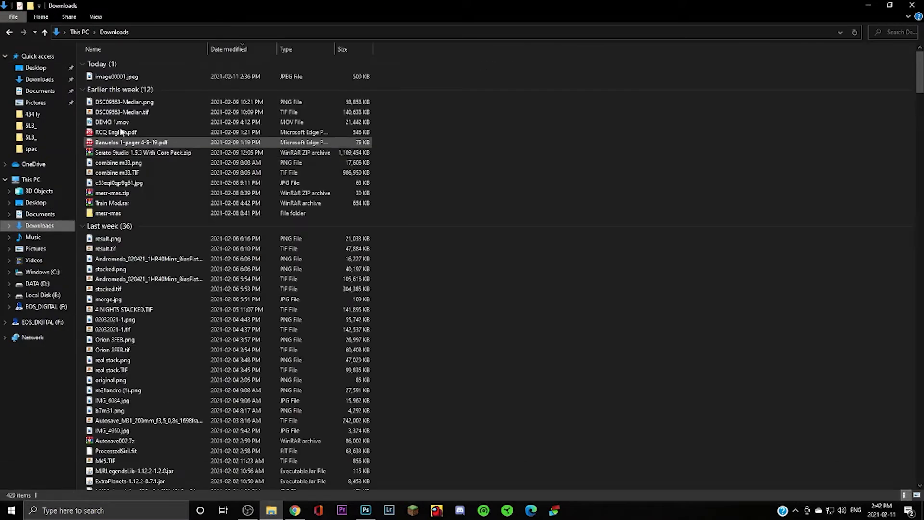
double_click(145, 77)
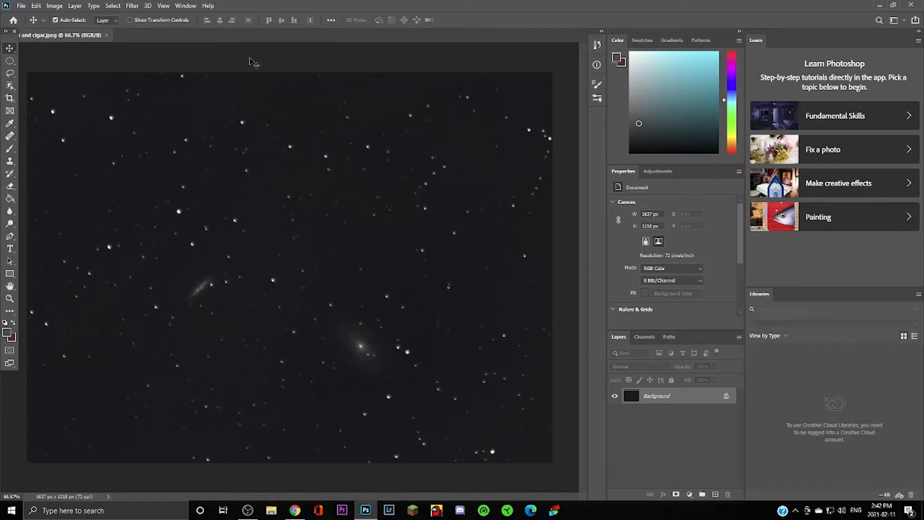
Stretch the image with a Levels adjustment, setting the RGB input black point to 3 and the midtones to 2.20.
click(54, 6)
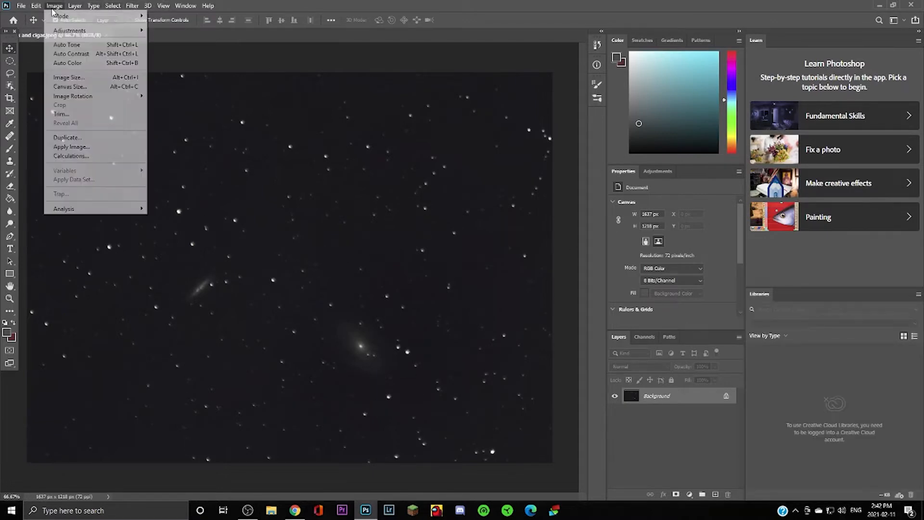
mouse_move(135, 30)
click(179, 40)
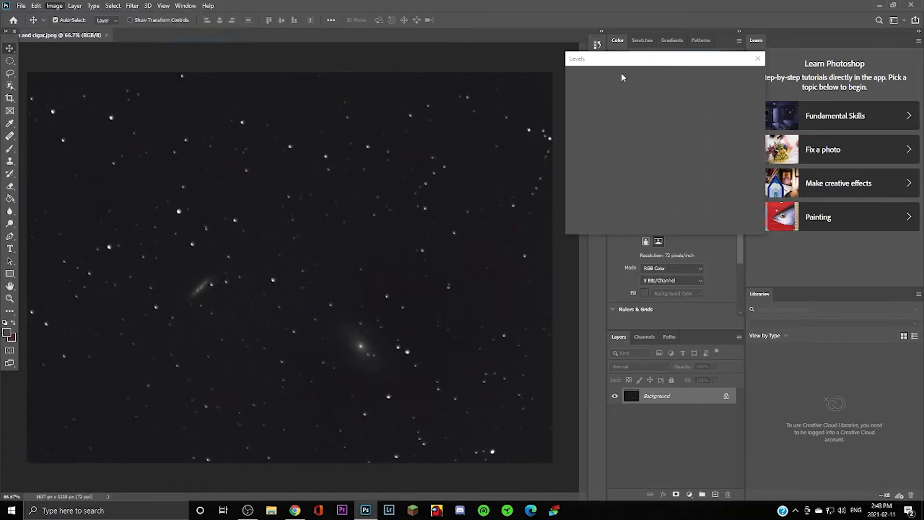
drag(578, 167, 581, 167)
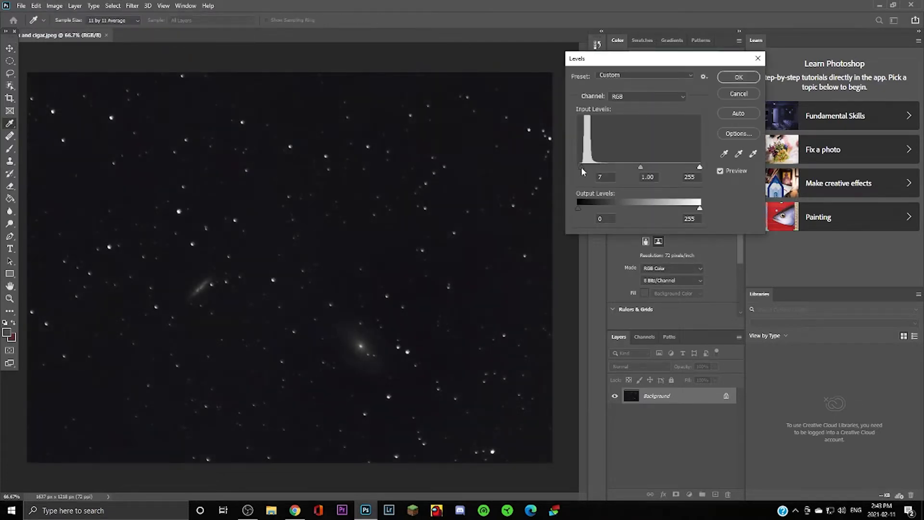
drag(639, 167, 613, 171)
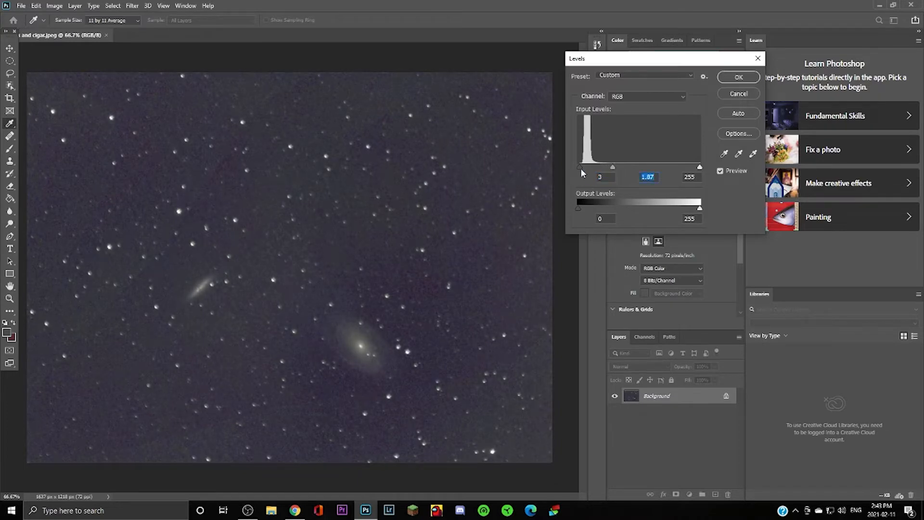
drag(613, 167, 607, 169)
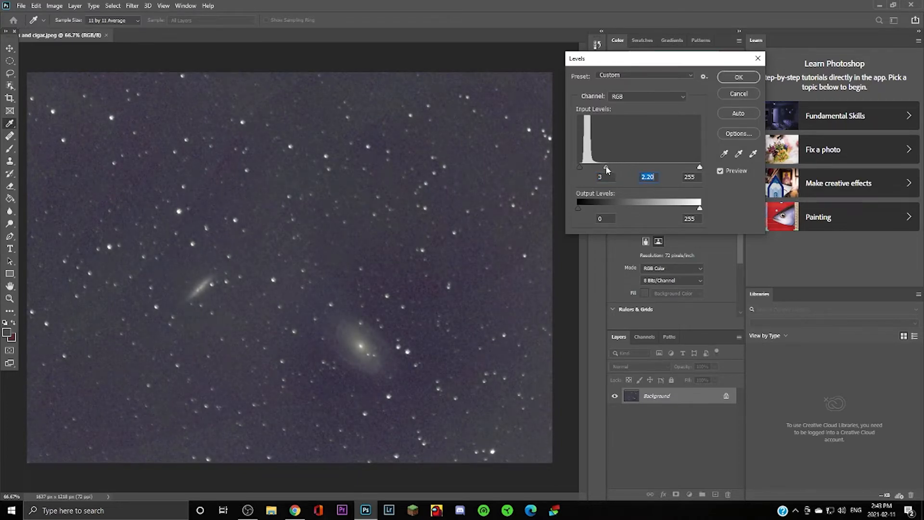
click(747, 77)
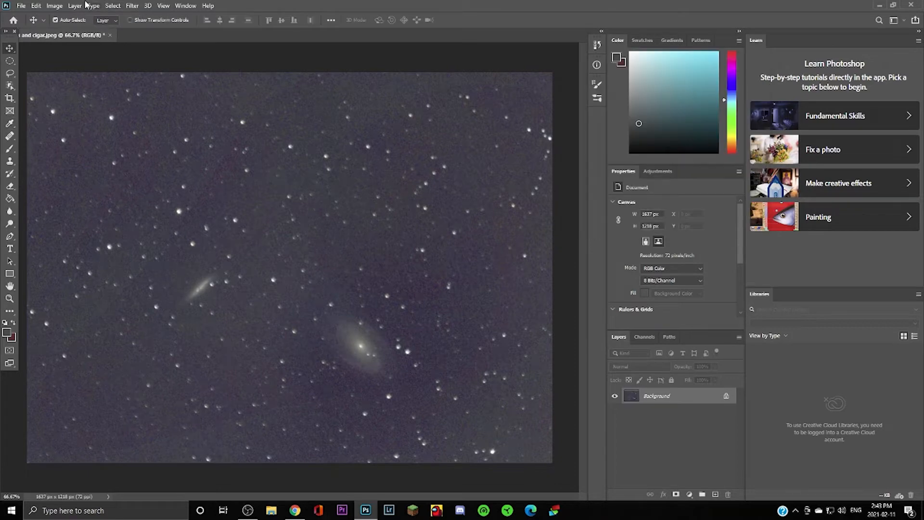
Apply another Levels stretch, raising the black point toward the start of the histogram and brightening the midtones.
click(63, 6)
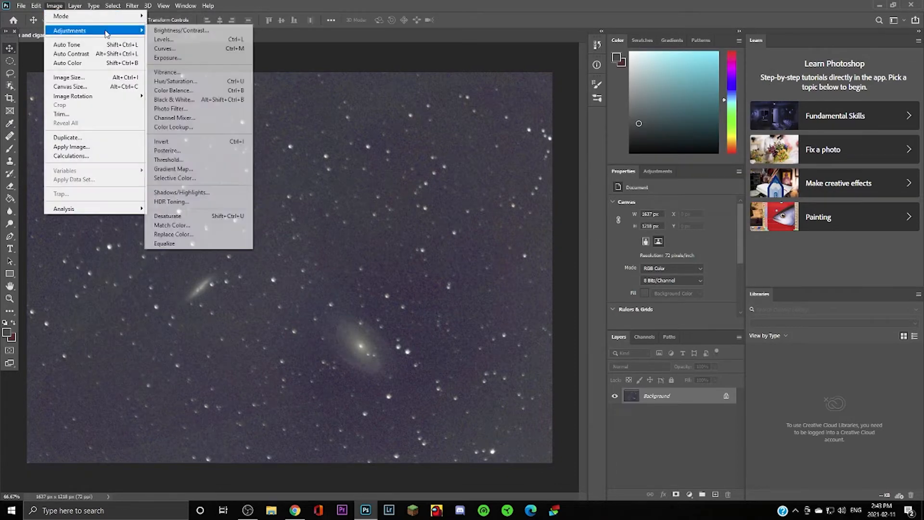
click(166, 40)
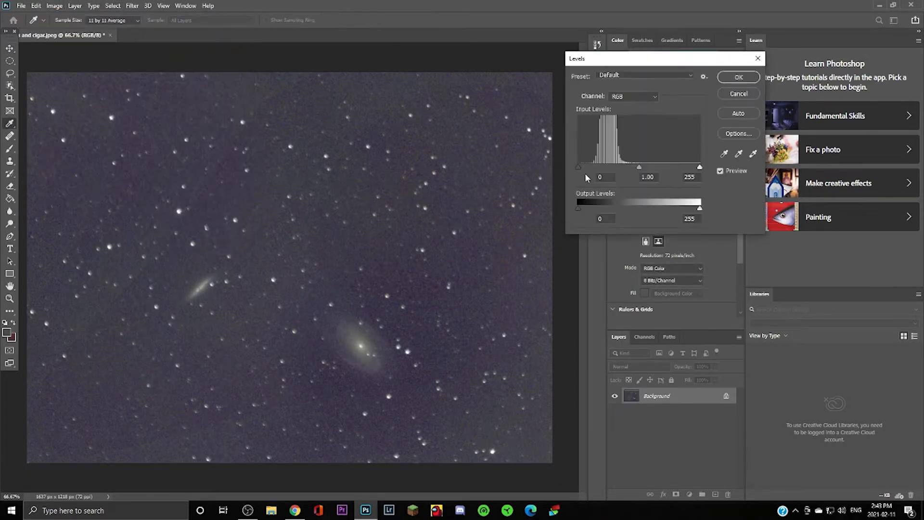
drag(579, 167, 589, 169)
drag(645, 167, 627, 168)
click(732, 83)
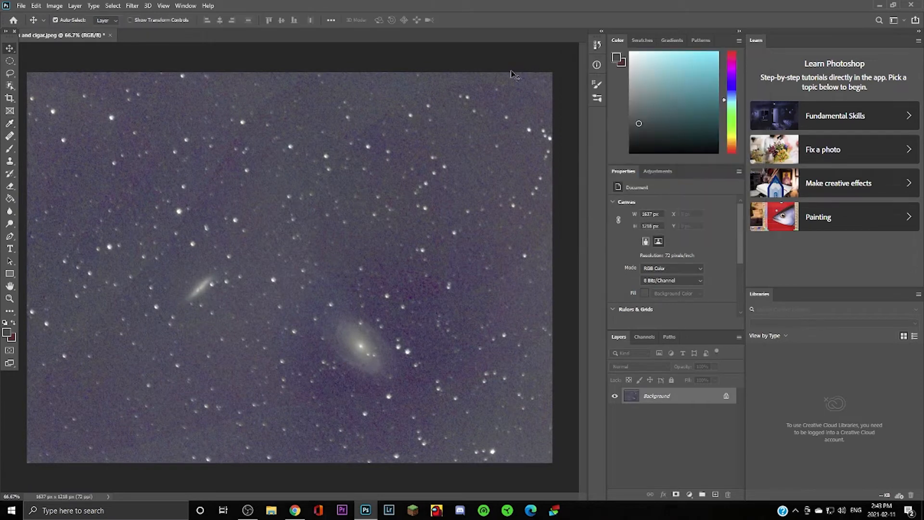
Darken the sky background with a Levels adjustment that sets the RGB input black point to 34.
click(73, 6)
mouse_move(54, 6)
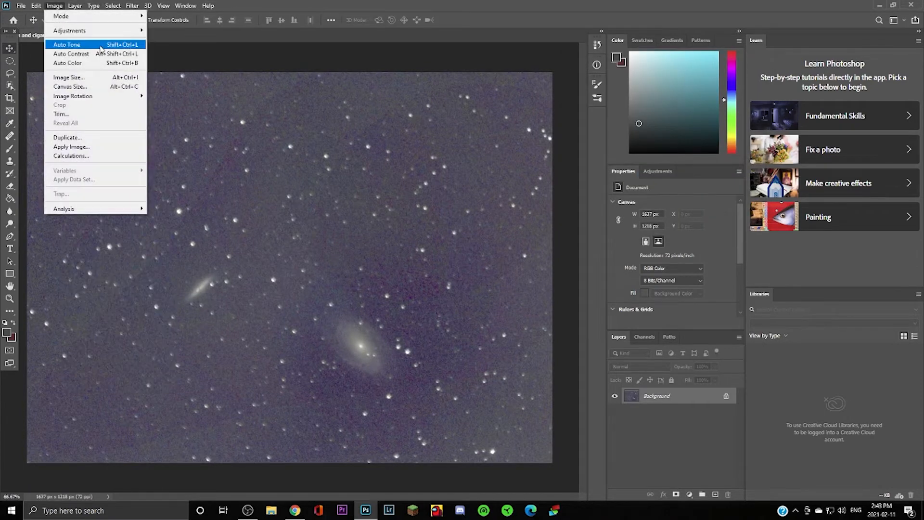
mouse_move(77, 28)
click(173, 37)
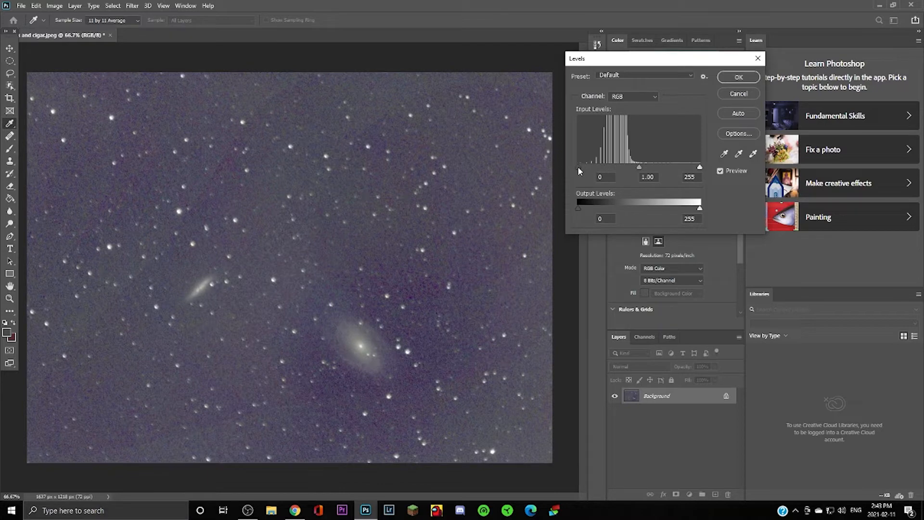
mouse_move(578, 167)
mouse_down()
mouse_move(626, 166)
mouse_move(595, 169)
mouse_up()
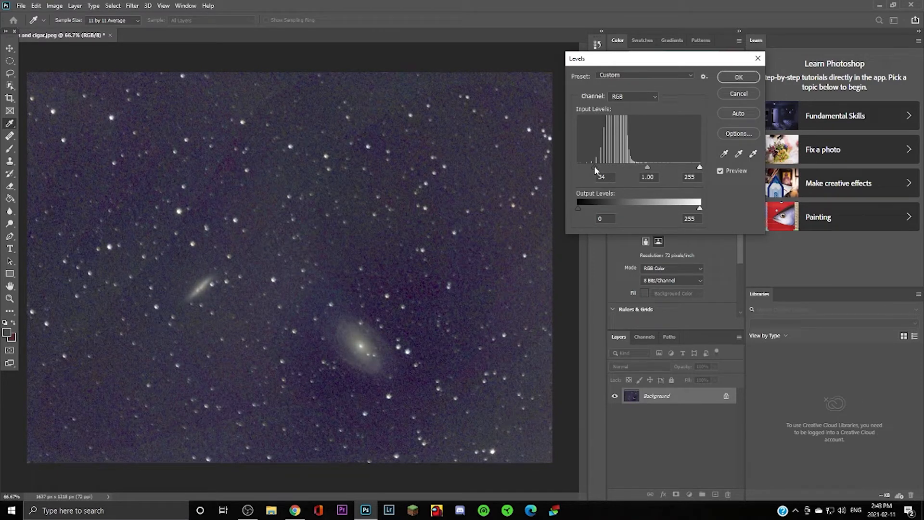
click(738, 77)
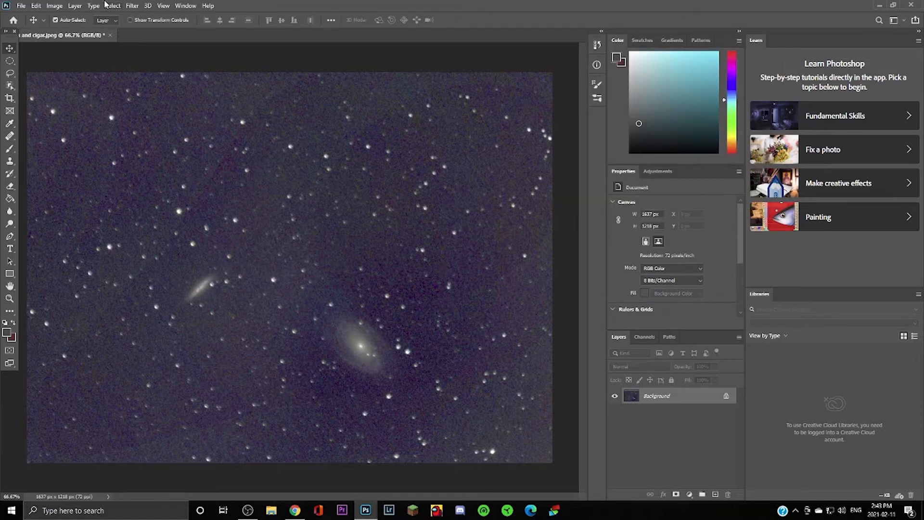
Stretch the image with a Levels adjustment, setting the RGB input black point to 11 and the midtones to 1.26.
click(54, 6)
mouse_move(96, 31)
click(163, 39)
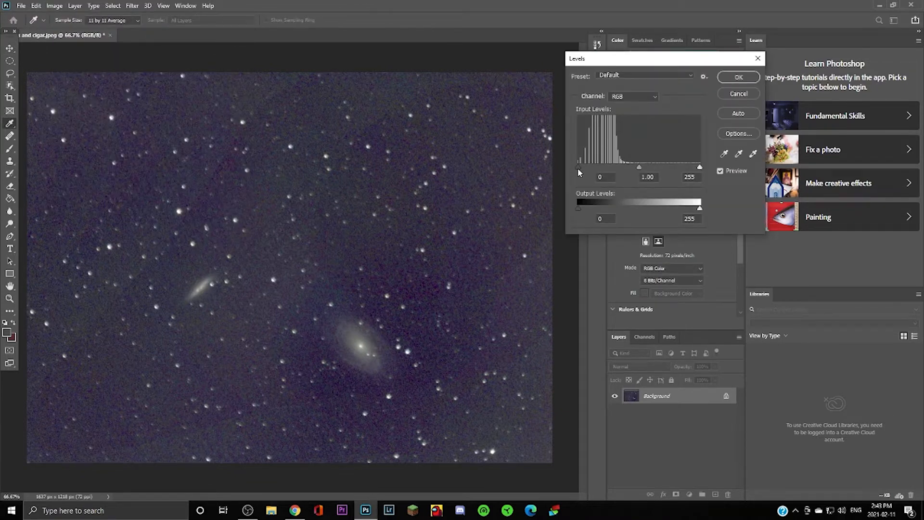
drag(578, 166, 583, 166)
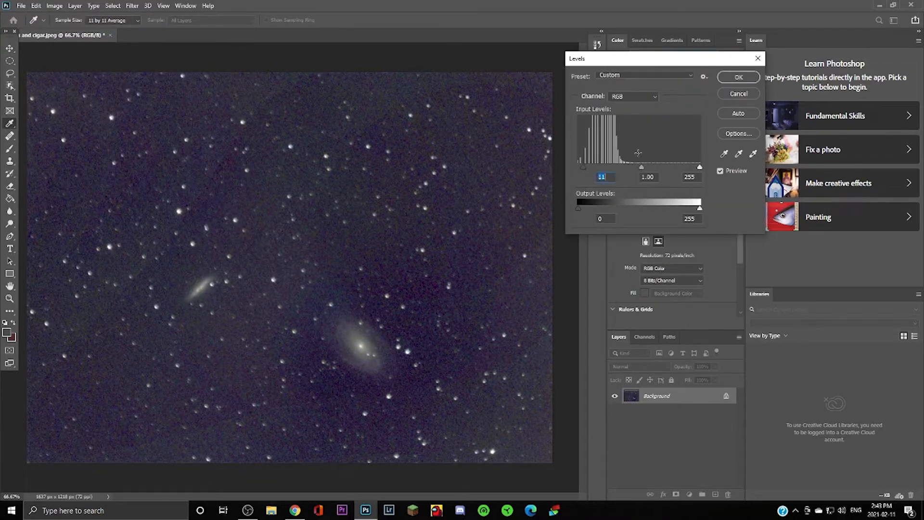
drag(643, 166, 632, 166)
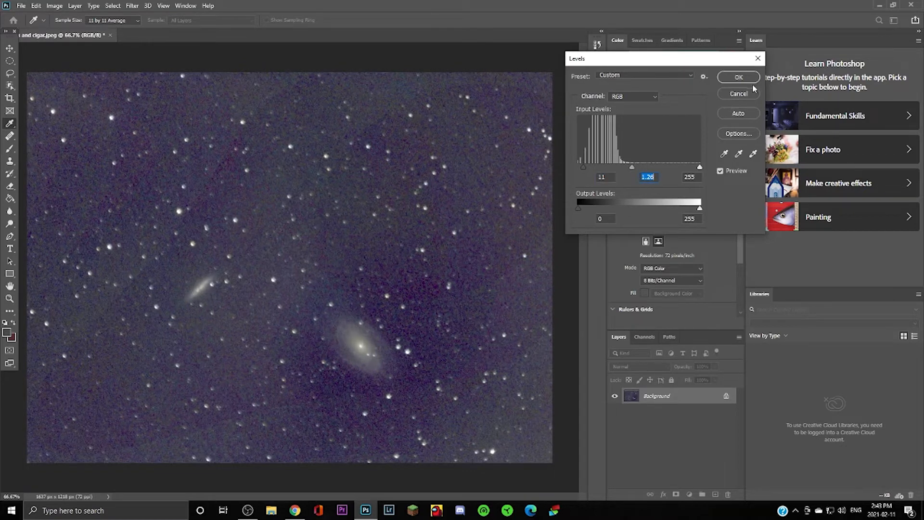
click(725, 76)
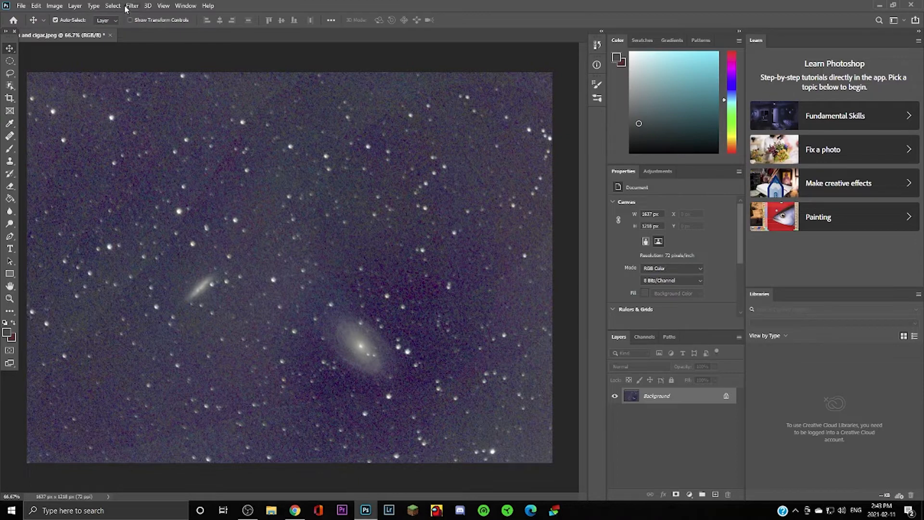
Apply an S-shaped RGB Curves adjustment with points at input 72/output 48, 146/167 and 196/242 to darken the sky and brighten the galaxies.
click(76, 6)
mouse_move(54, 6)
mouse_move(108, 39)
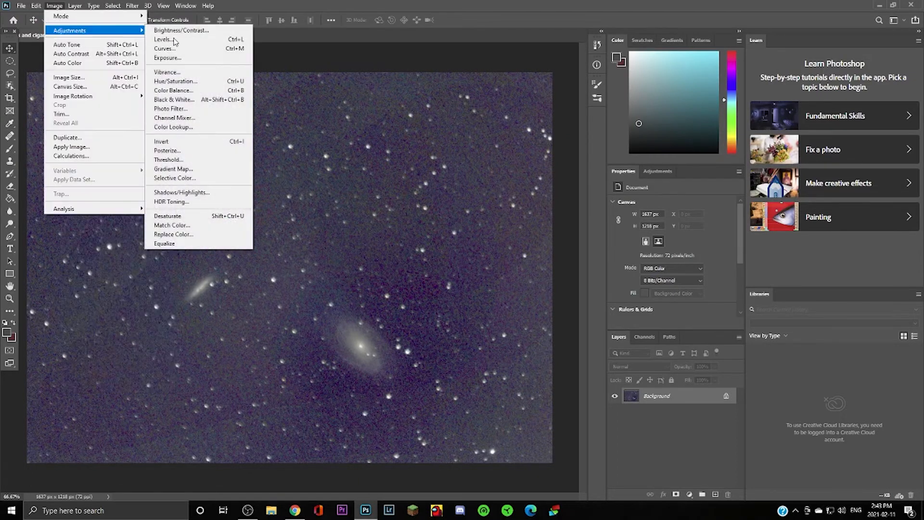
click(179, 49)
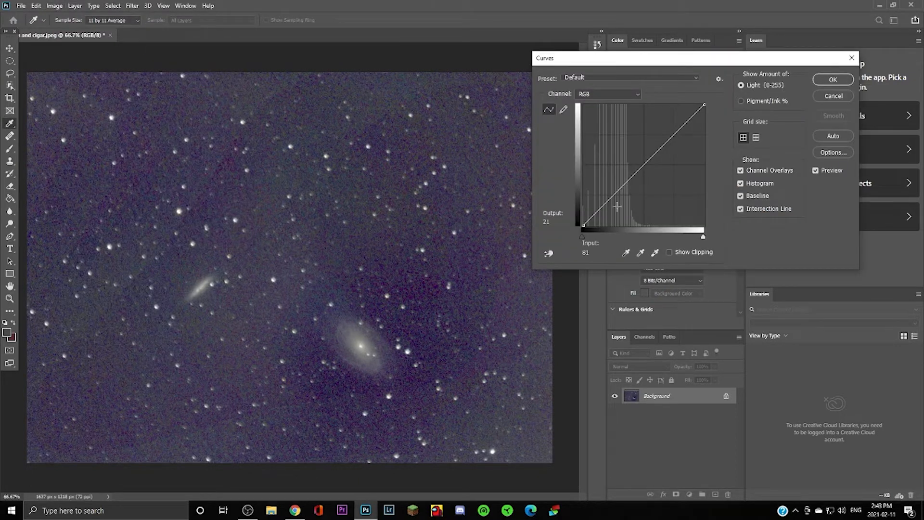
drag(609, 197, 617, 203)
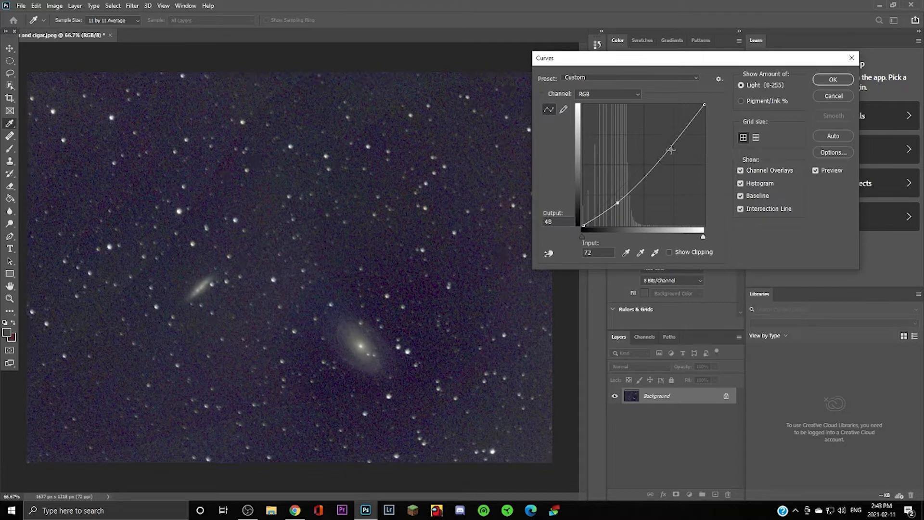
drag(678, 139, 676, 111)
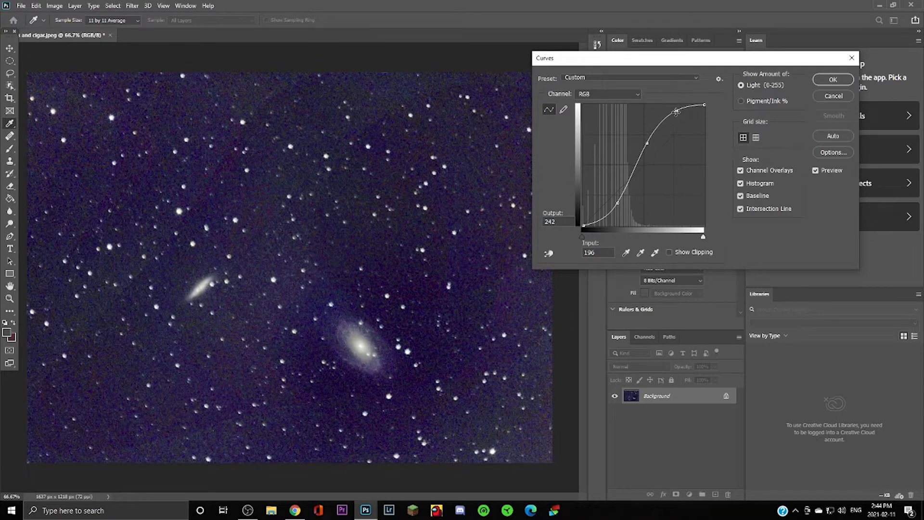
drag(646, 142, 651, 146)
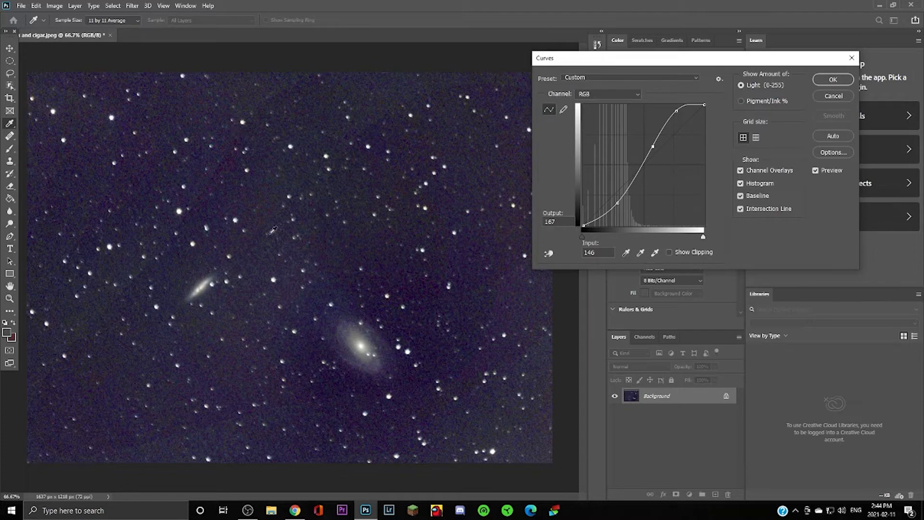
click(833, 79)
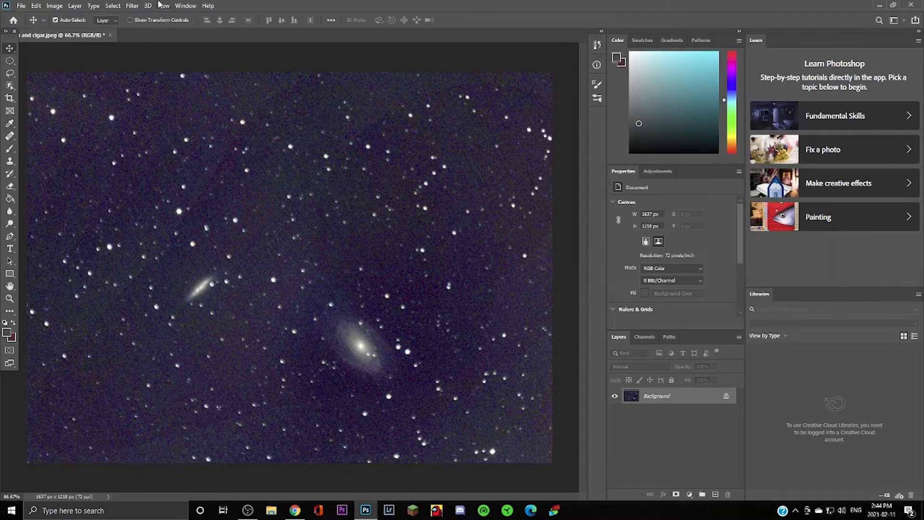
Remove green noise from the image with the DeepSkyColors HLVG filter at Strong.
click(138, 6)
mouse_move(147, 6)
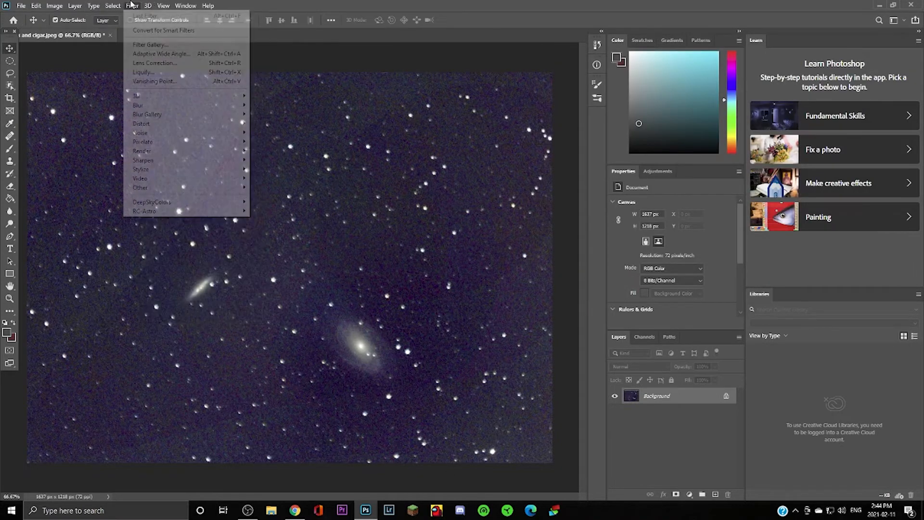
mouse_move(243, 212)
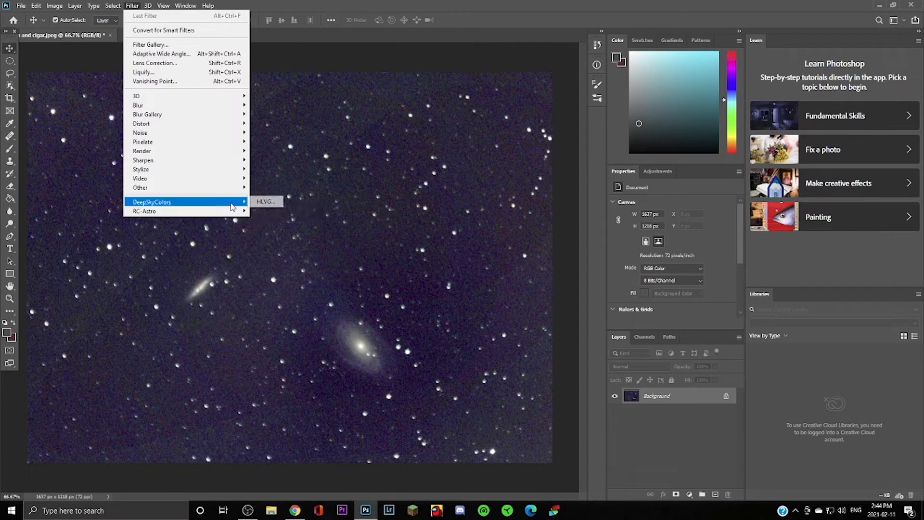
click(267, 202)
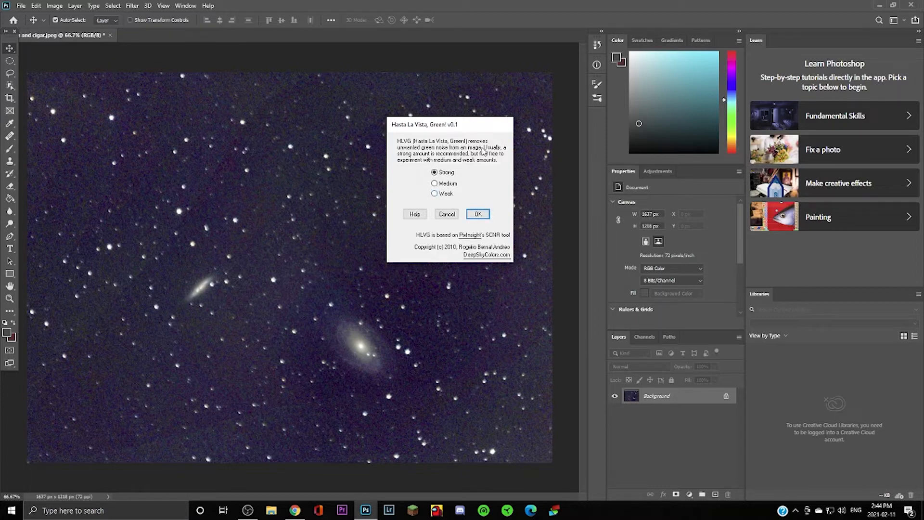
click(478, 213)
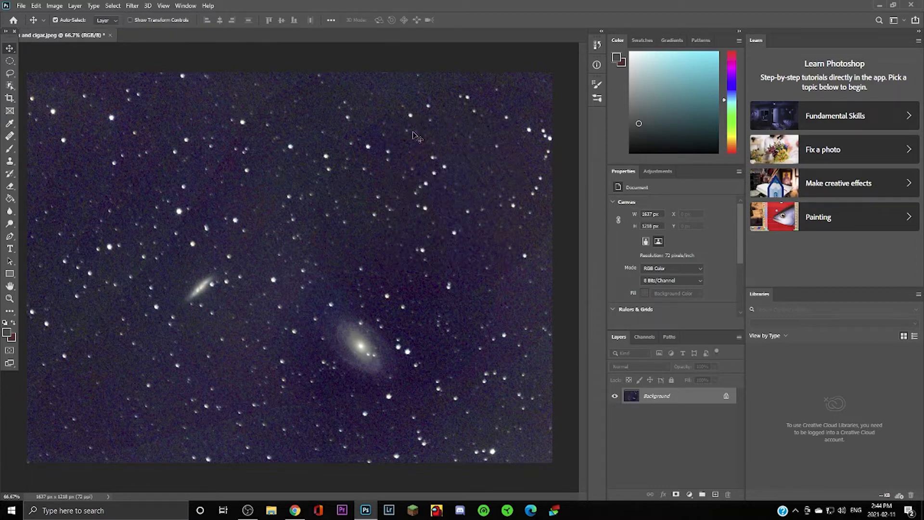
Run RC-Astro GradientXTerminator with Fine detail, Medium aggressiveness and background color balancing enabled.
click(132, 5)
mouse_move(202, 202)
mouse_move(239, 212)
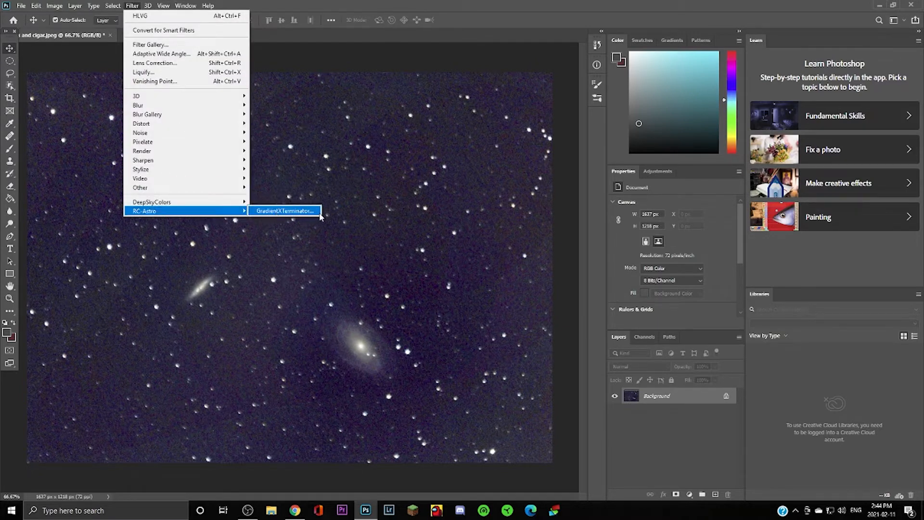
click(285, 211)
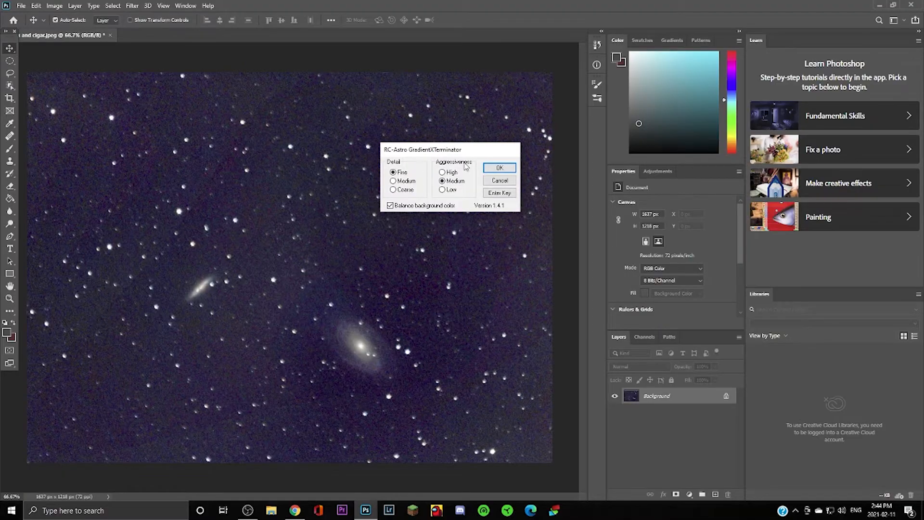
click(499, 167)
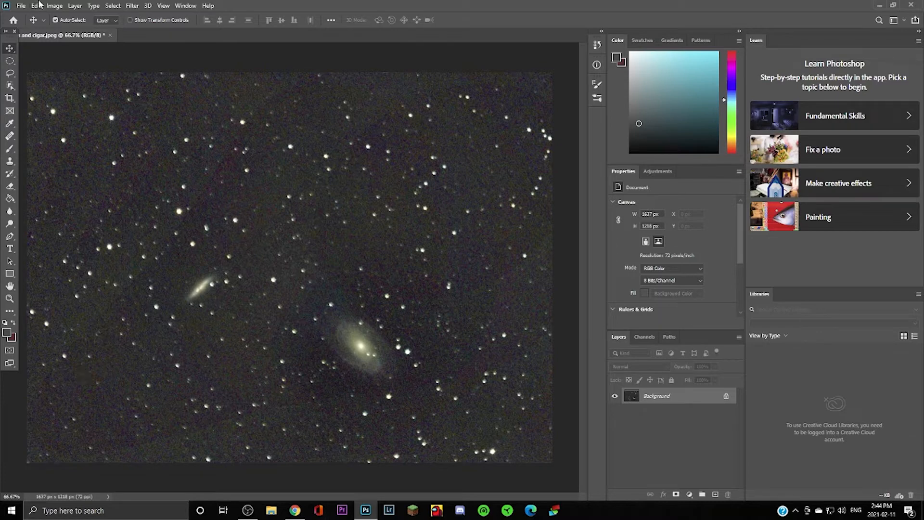
Brighten the gradient-corrected image with a Levels adjustment that sets the RGB midtones to 1.24.
click(54, 6)
mouse_move(89, 31)
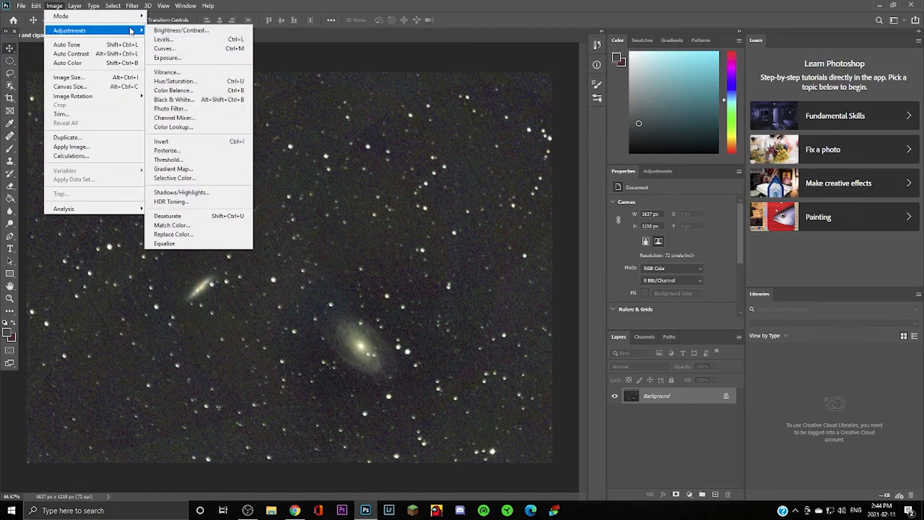
click(166, 38)
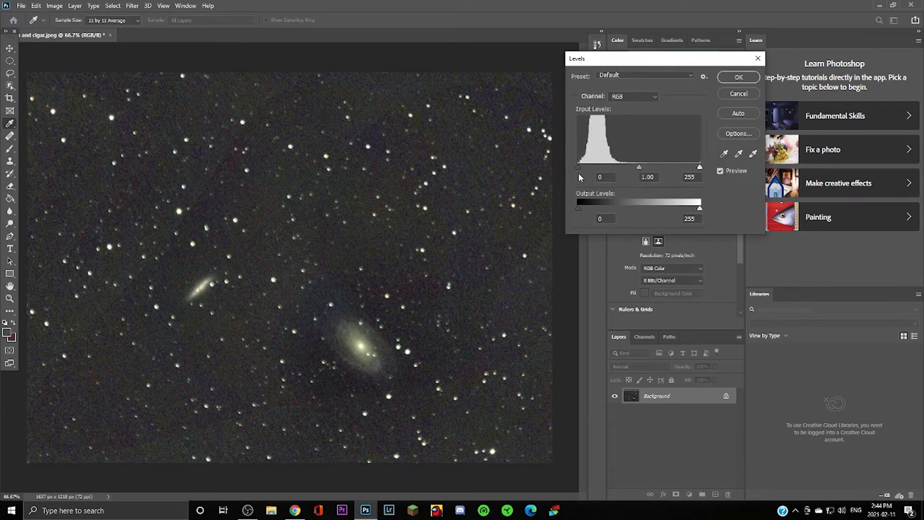
drag(638, 163, 630, 166)
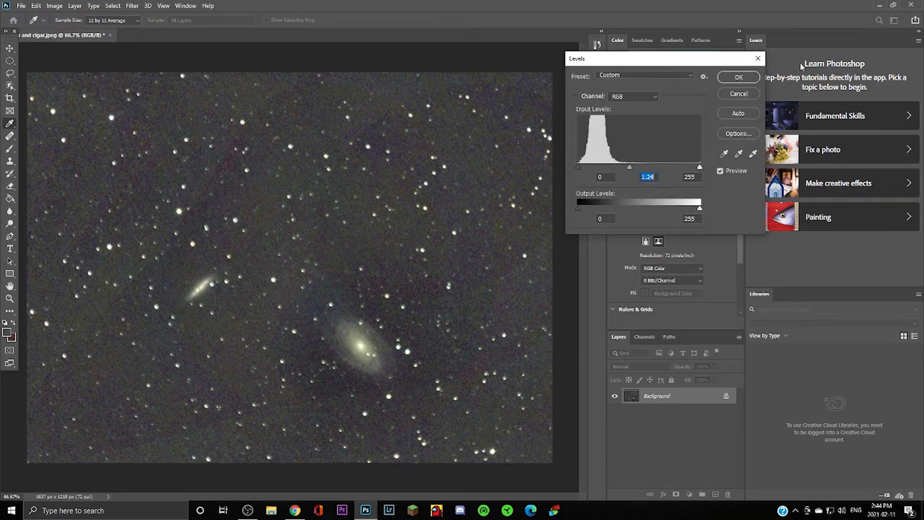
click(755, 73)
Apply another Levels adjustment, raising the RGB input black point slightly toward the start of the histogram.
click(54, 6)
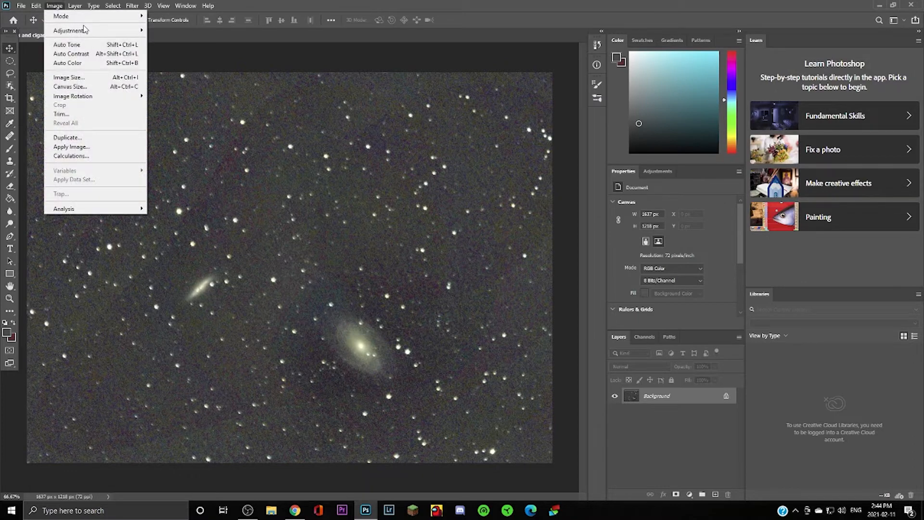
mouse_move(116, 31)
click(161, 39)
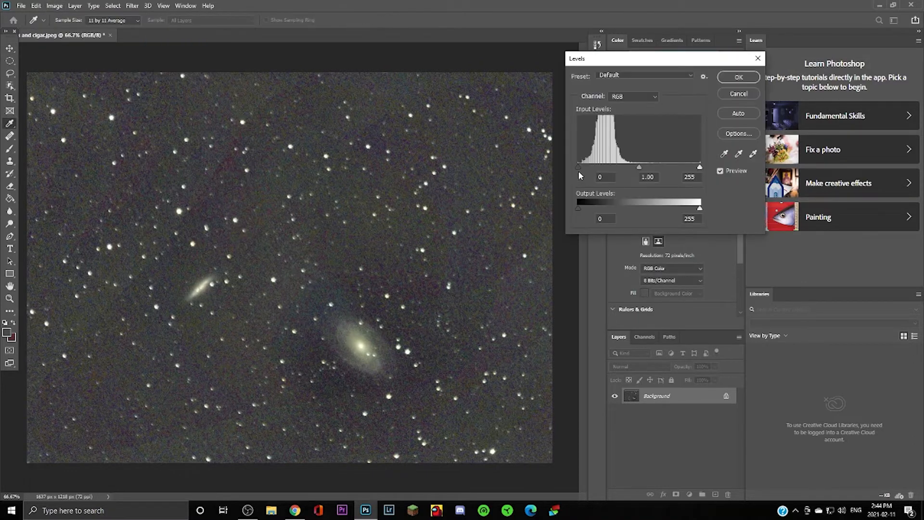
drag(578, 164, 581, 164)
click(739, 78)
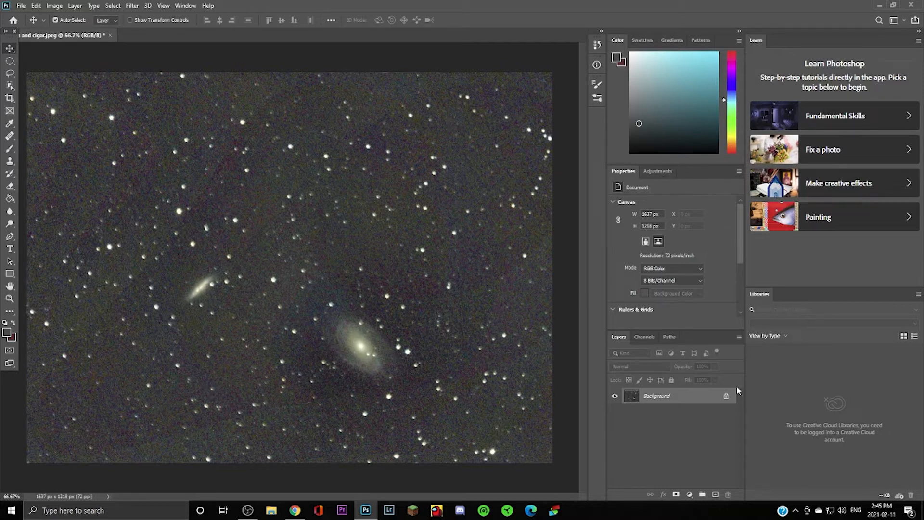
Duplicate the Background layer into a stack of three copies above it.
key(ctrl+j)
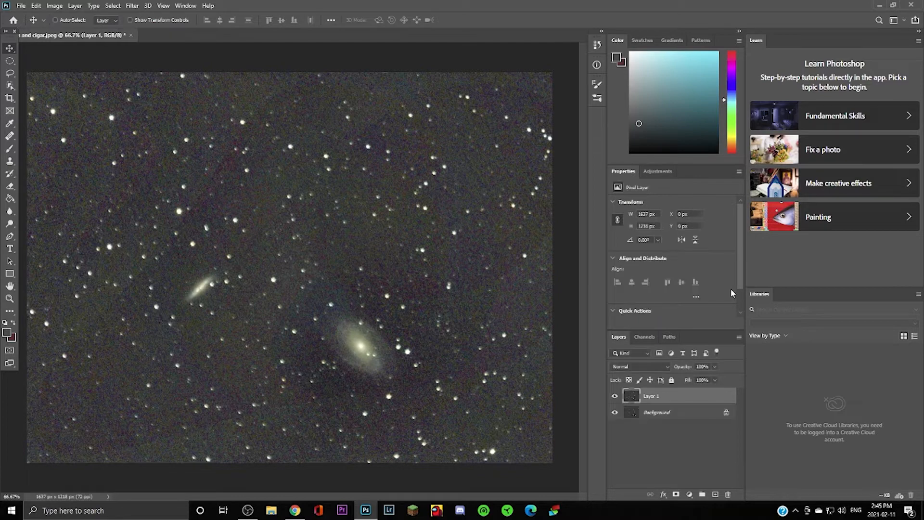
key(ctrl+j)
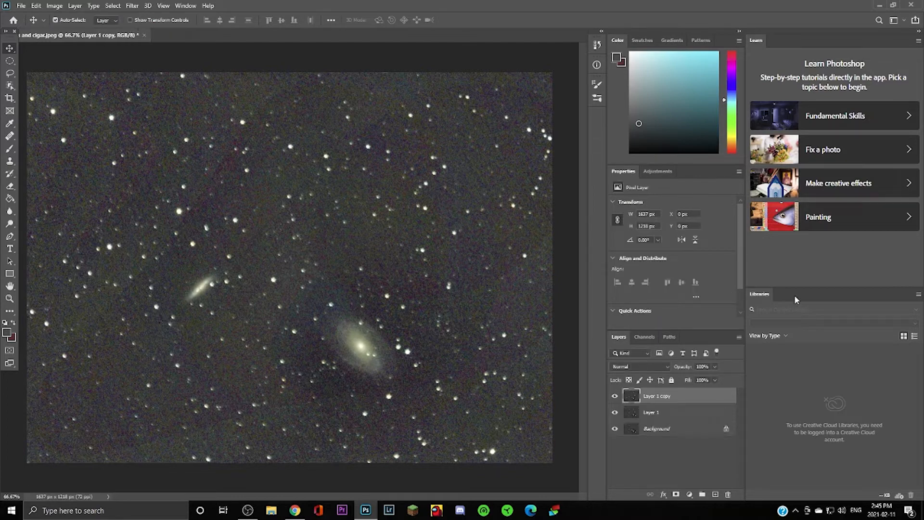
key(ctrl+j)
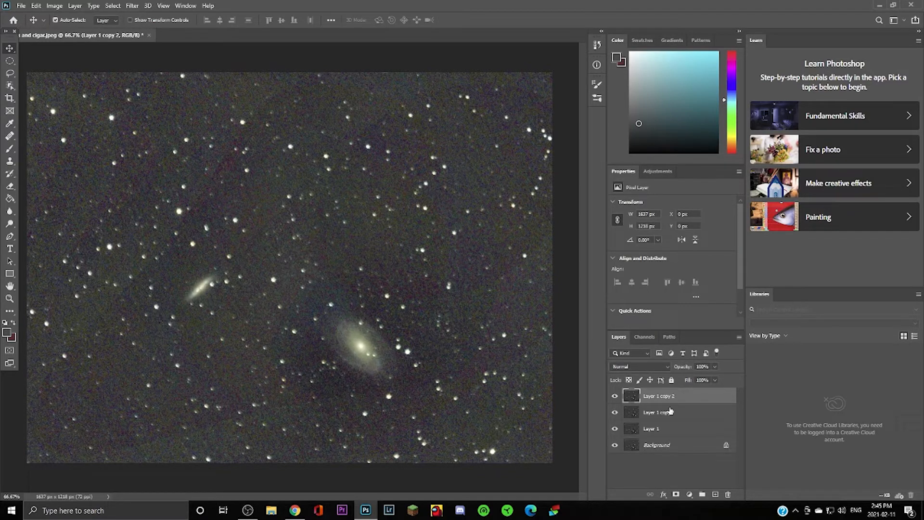
Hide the top two layer copies and the Background, leaving only Layer 1 shown, and select Layer 1.
click(614, 412)
click(614, 395)
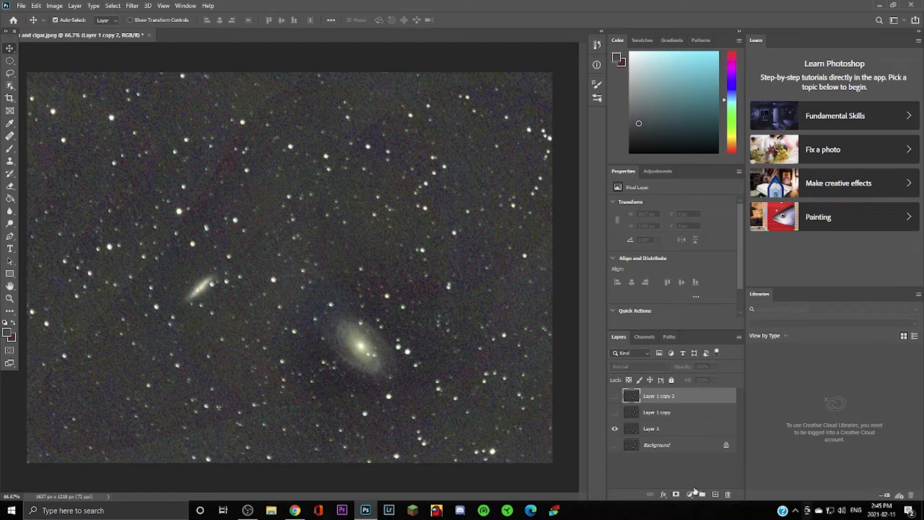
click(703, 433)
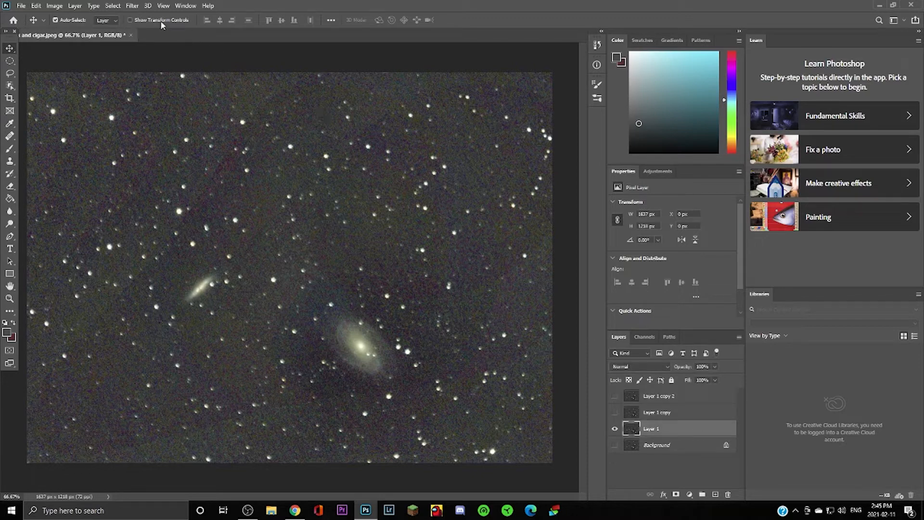
Apply the Dust & Scratches noise filter to Layer 1, adjusting its pixel radius to smooth the background noise.
click(127, 6)
mouse_move(91, 9)
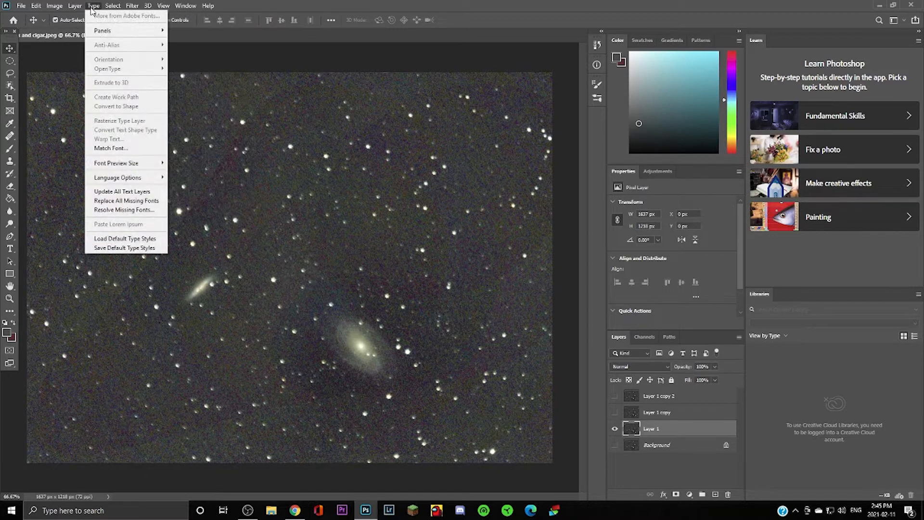
mouse_move(132, 6)
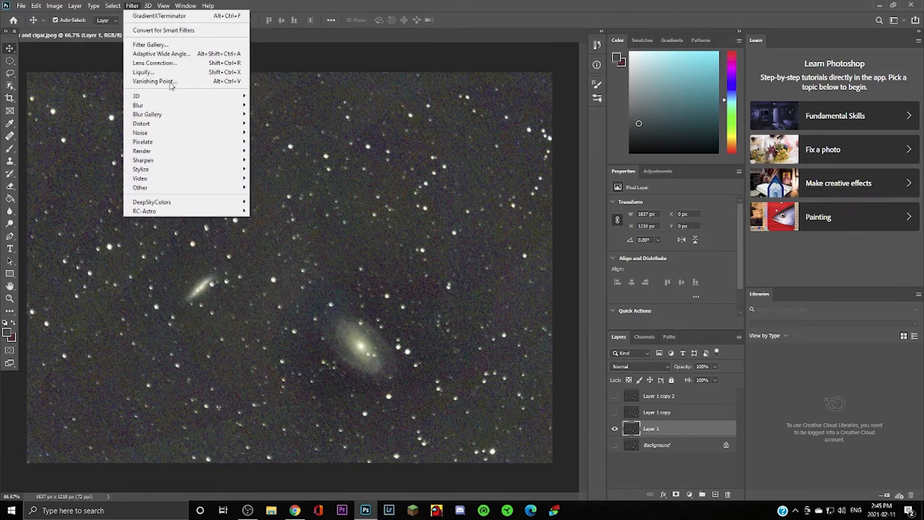
mouse_move(226, 133)
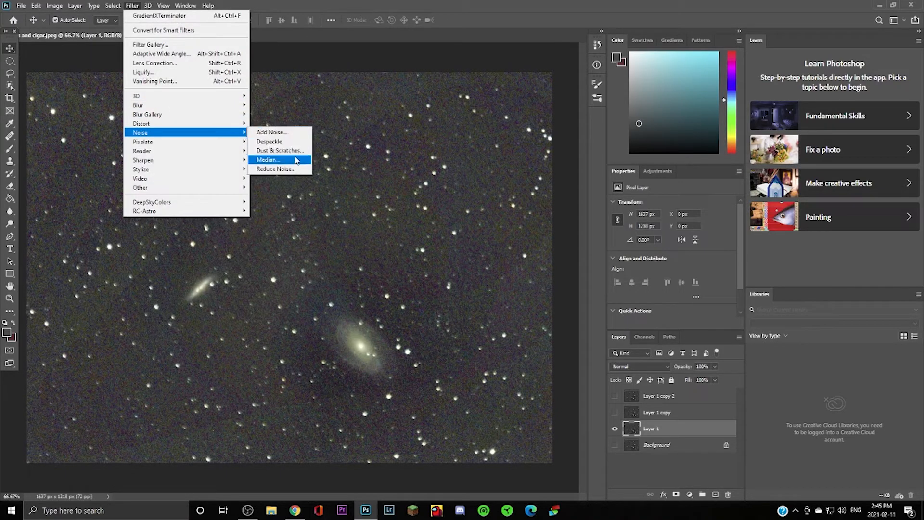
click(284, 150)
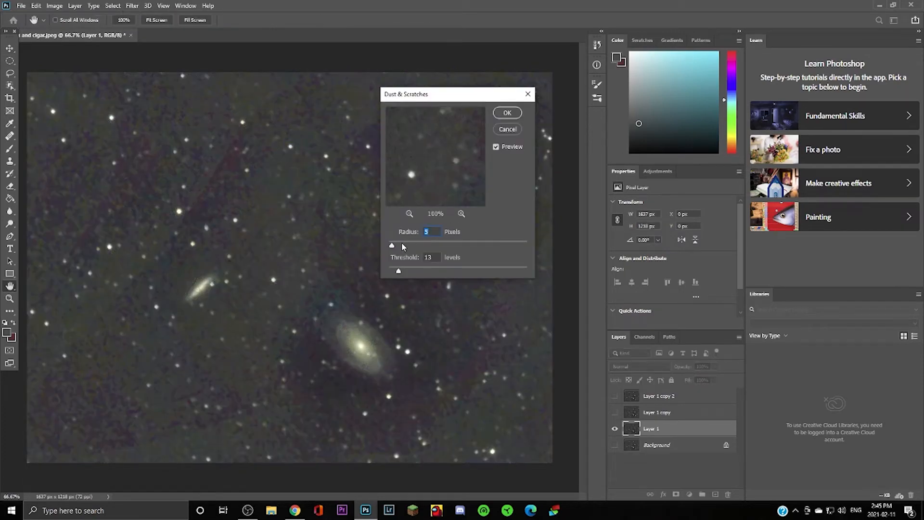
drag(392, 246, 393, 246)
drag(390, 247, 393, 248)
click(508, 113)
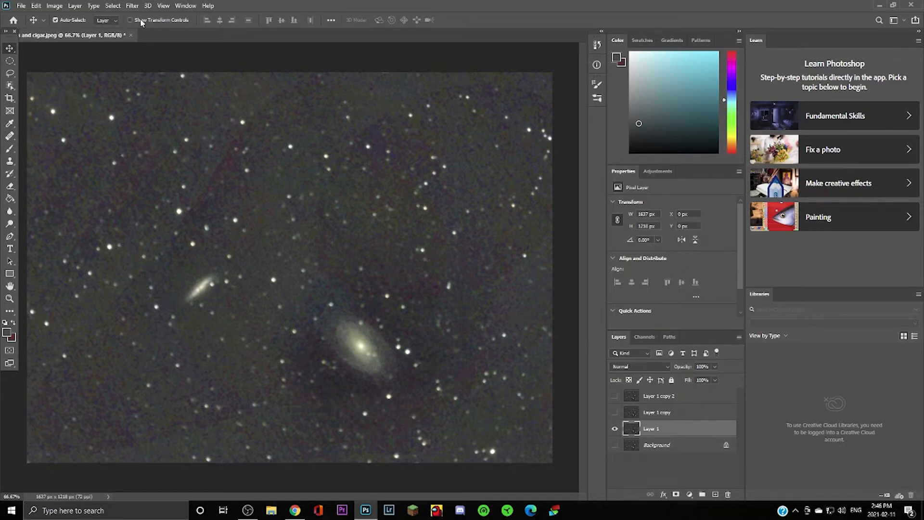
Apply a Gaussian Blur with a 0.8-pixel radius to Layer 1.
click(132, 6)
mouse_move(190, 106)
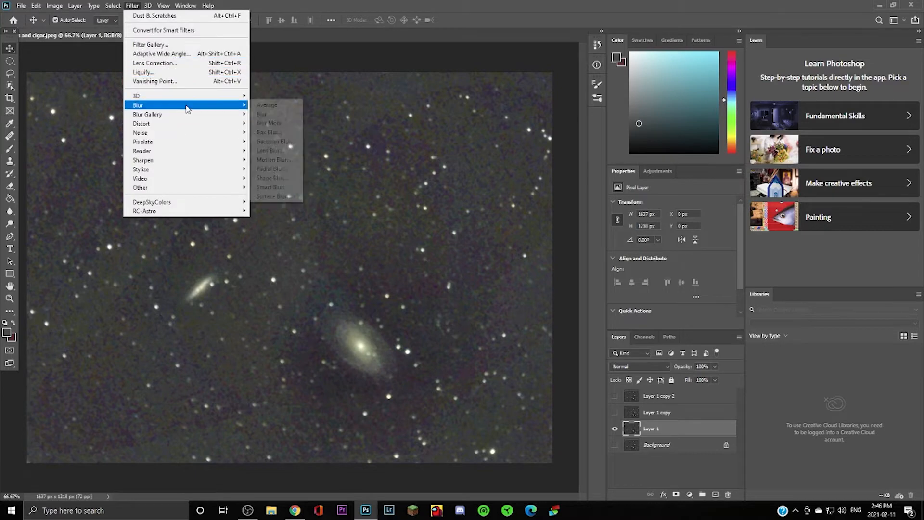
click(272, 142)
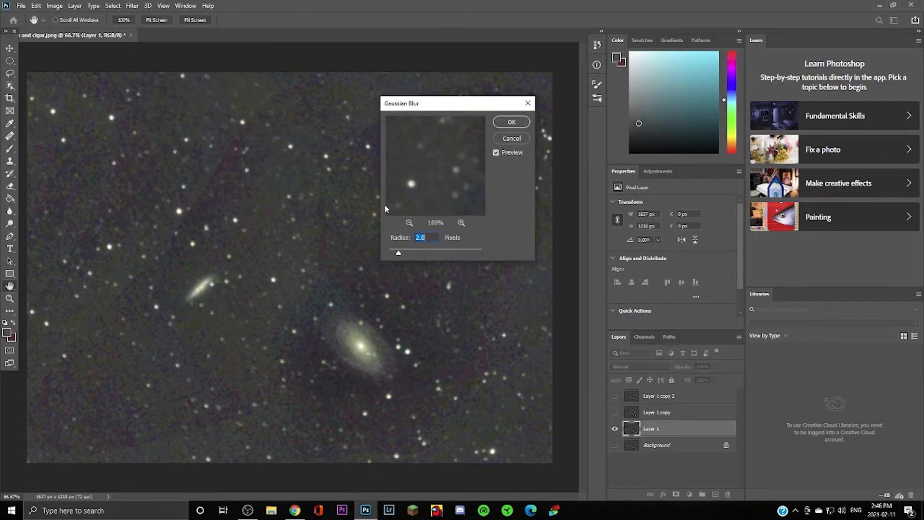
drag(398, 254, 392, 255)
click(409, 223)
click(409, 223)
click(409, 223)
click(409, 222)
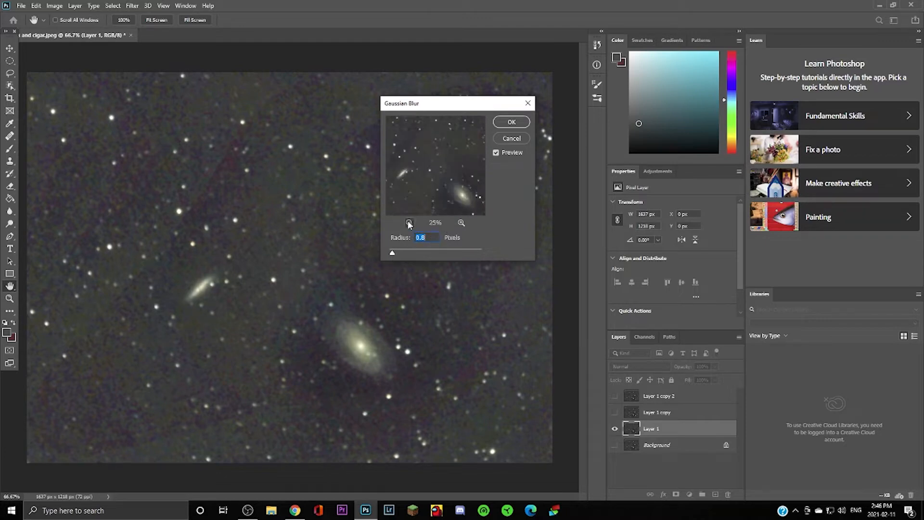
click(409, 223)
click(409, 223)
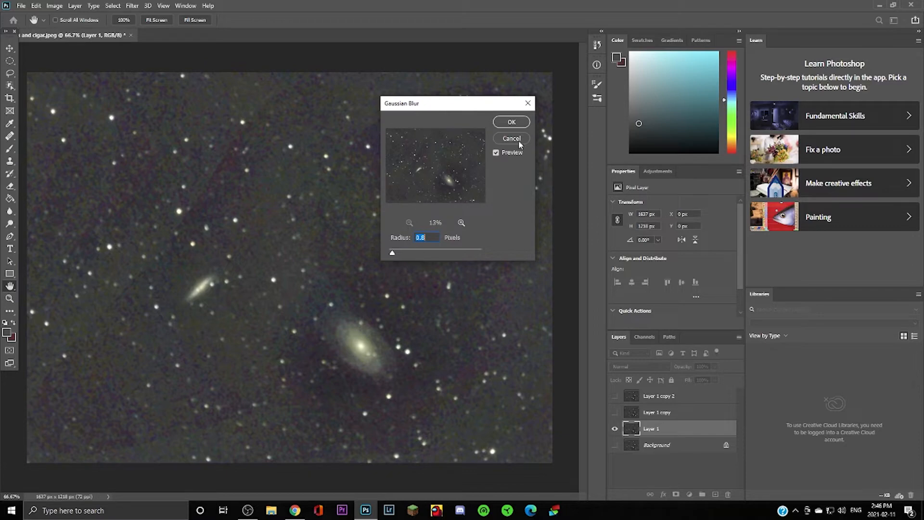
click(511, 122)
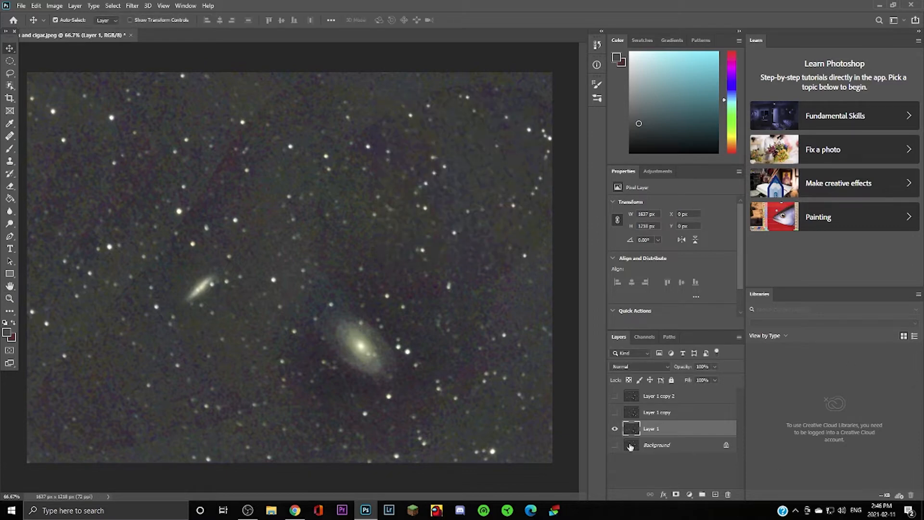
Add a Curves adjustment above Layer 1, lowering the shadows slightly and lifting the highlights into a gentle S-curve.
click(614, 412)
click(693, 396)
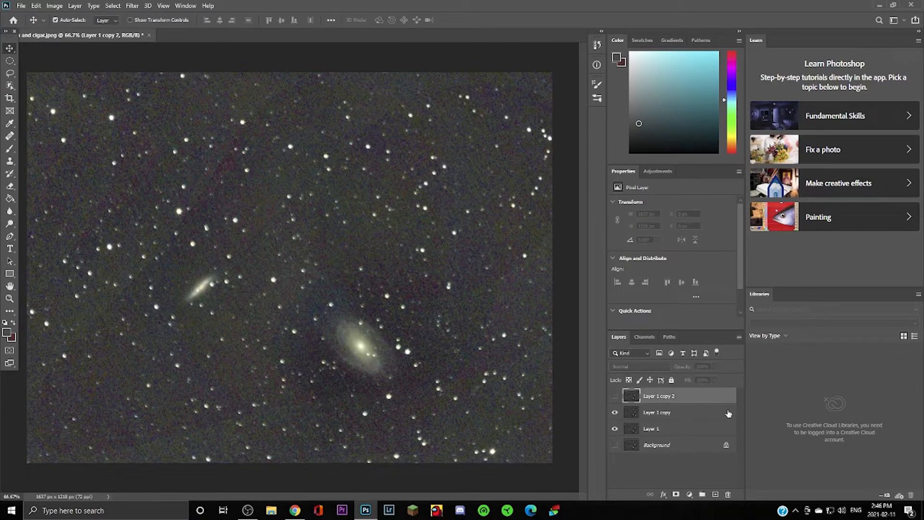
click(659, 172)
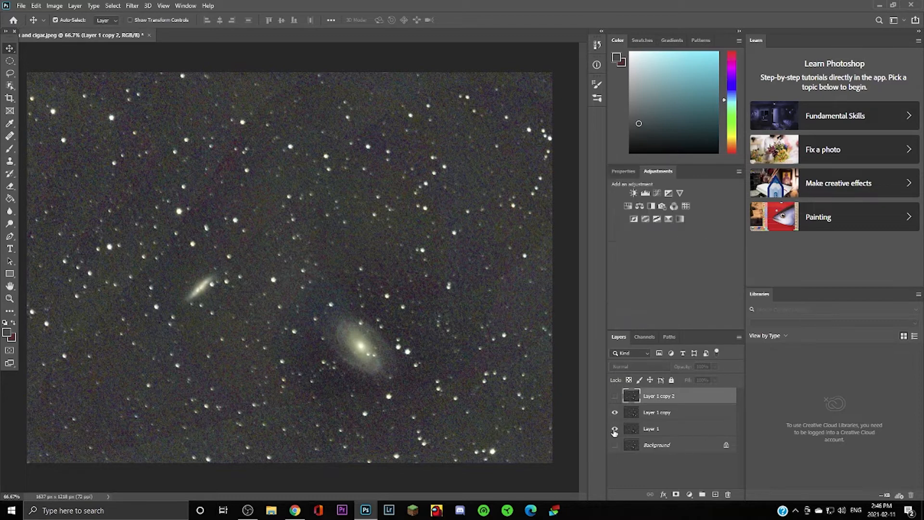
click(614, 412)
click(703, 428)
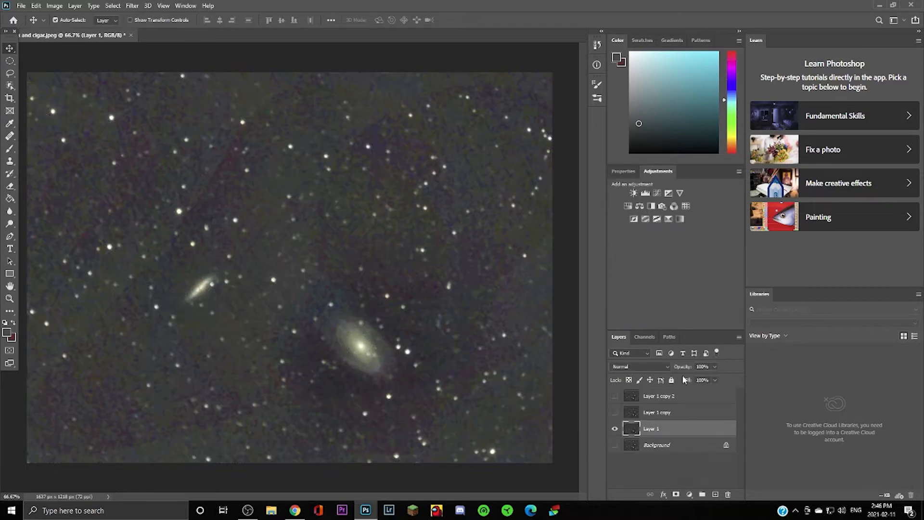
click(656, 192)
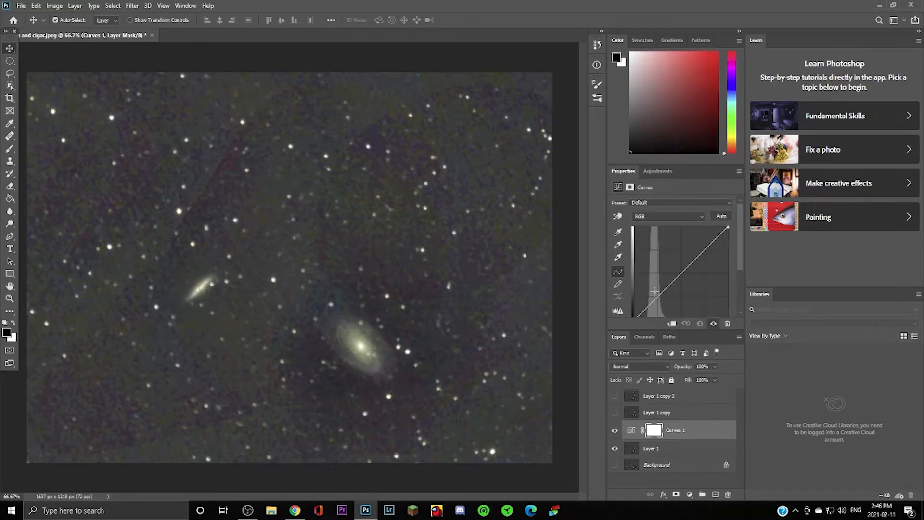
drag(655, 297, 660, 299)
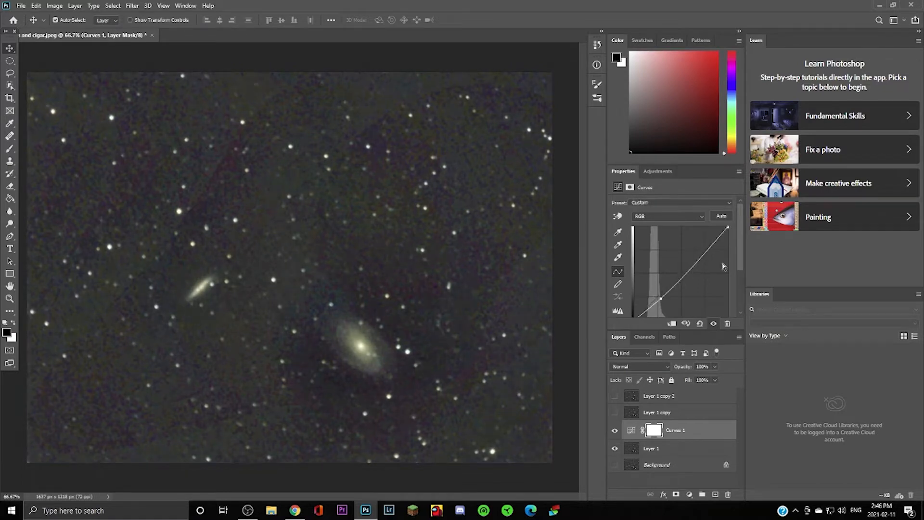
drag(706, 253, 704, 245)
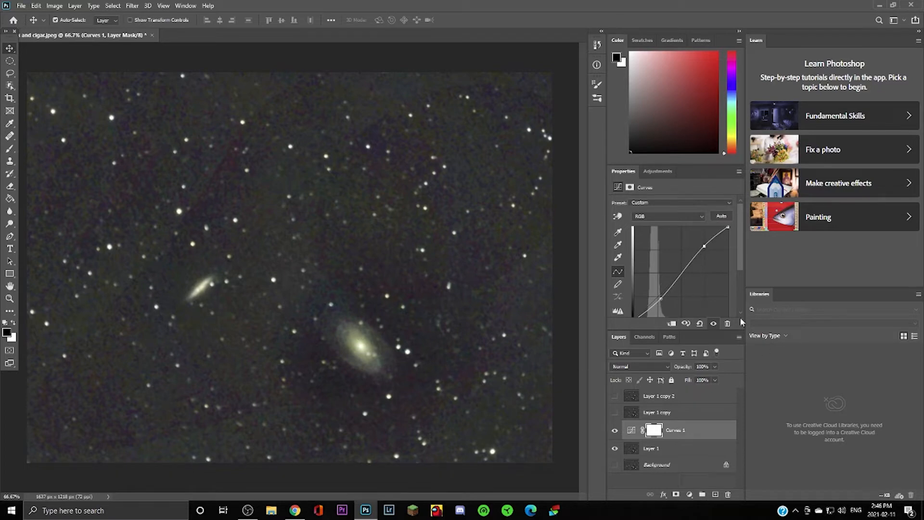
Convert Layer 1 and its Curves adjustment together into a single smart object.
click(668, 450)
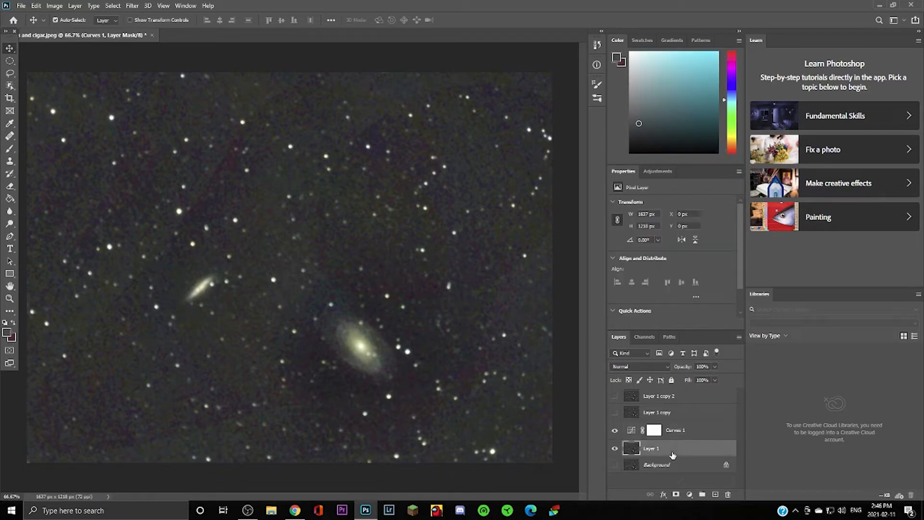
ctrl+click(693, 436)
right_click(700, 438)
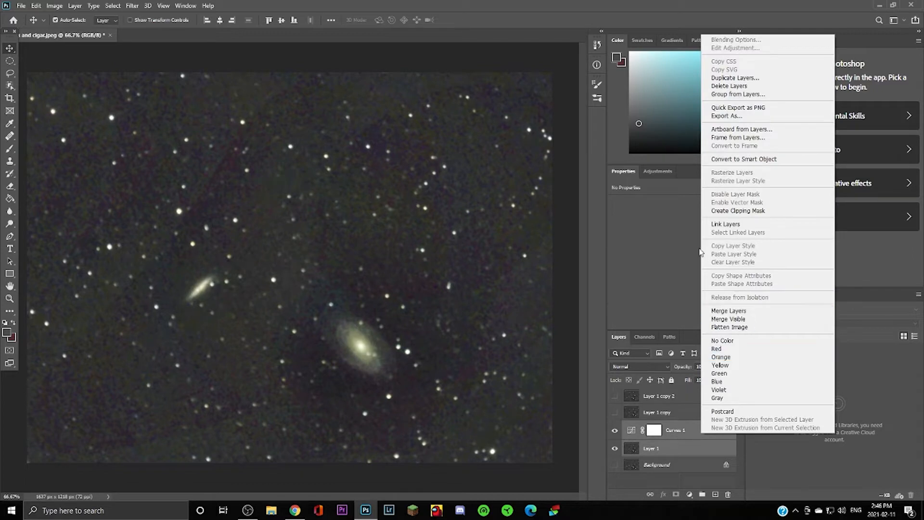
click(746, 159)
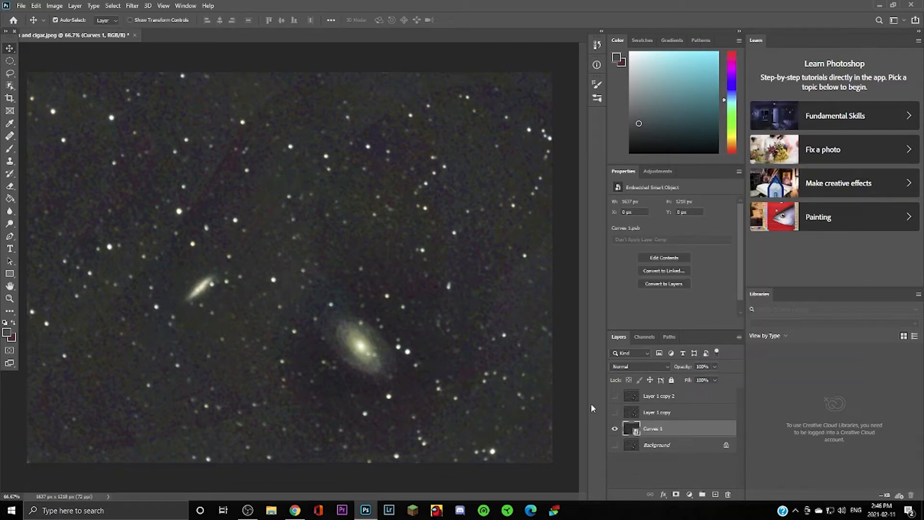
Show and select Layer 1 copy, and add a Black & White adjustment above it.
click(615, 413)
click(689, 415)
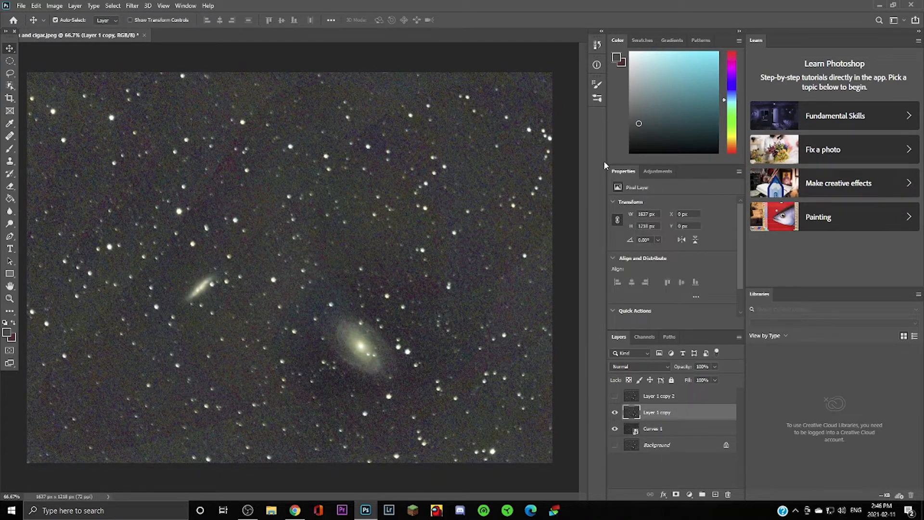
click(657, 171)
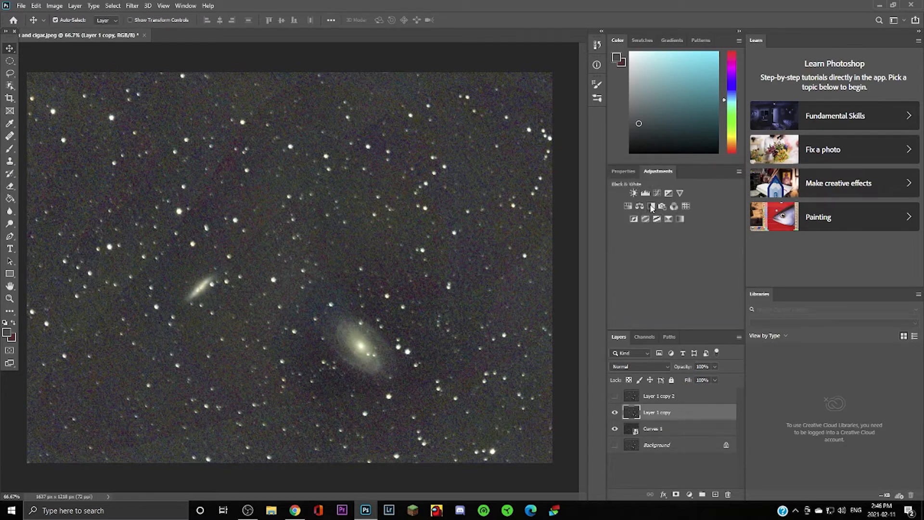
click(651, 205)
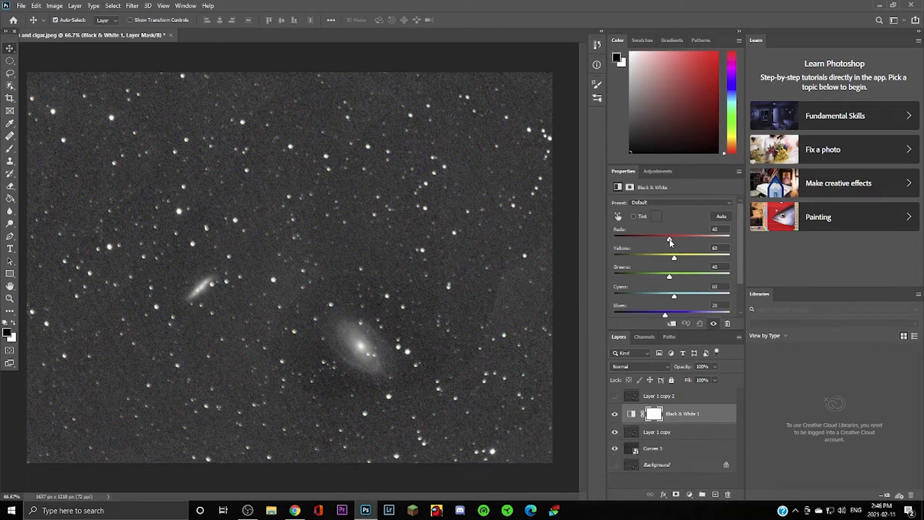
Set the Black & White mix to Reds 21, Yellows 88, Cyans 90, Blues 6 and Magentas 81.
drag(673, 260, 664, 239)
mouse_move(674, 296)
mouse_down()
mouse_move(623, 296)
mouse_move(737, 301)
mouse_move(671, 300)
mouse_up()
scroll(645, 311, down, 2)
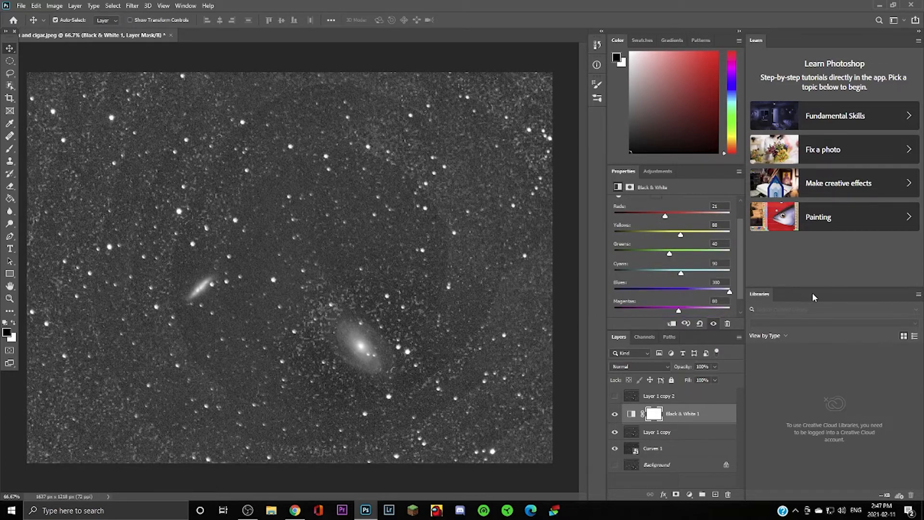
drag(667, 292, 567, 294)
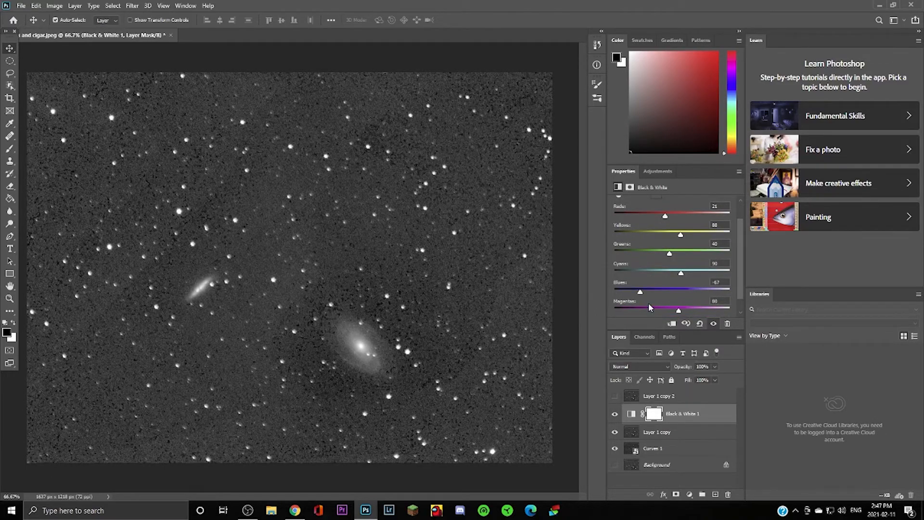
drag(649, 304, 680, 309)
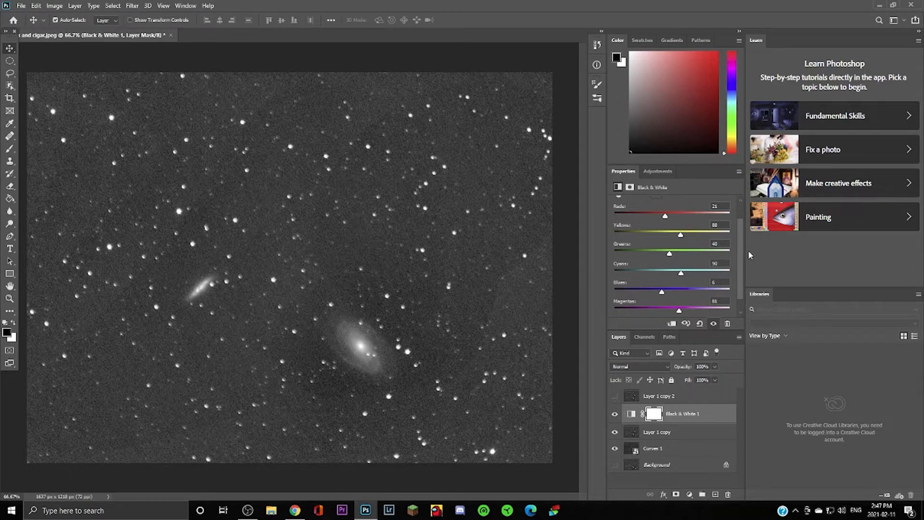
mouse_move(664, 218)
mouse_down()
mouse_move(709, 218)
mouse_move(664, 217)
mouse_up()
Add a Curves adjustment above the Black & White adjustment, shaping an S-curve with darker shadows, brighter highlights and a midtone anchor point.
click(658, 170)
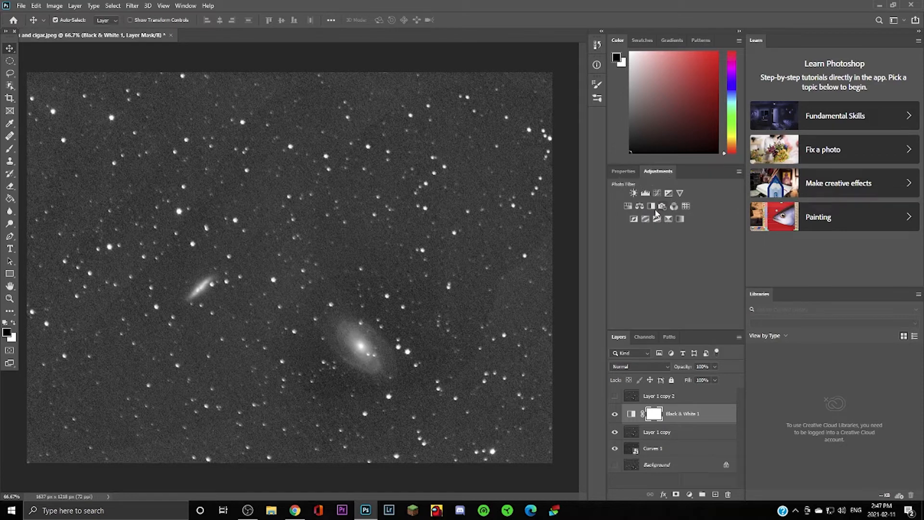
click(654, 192)
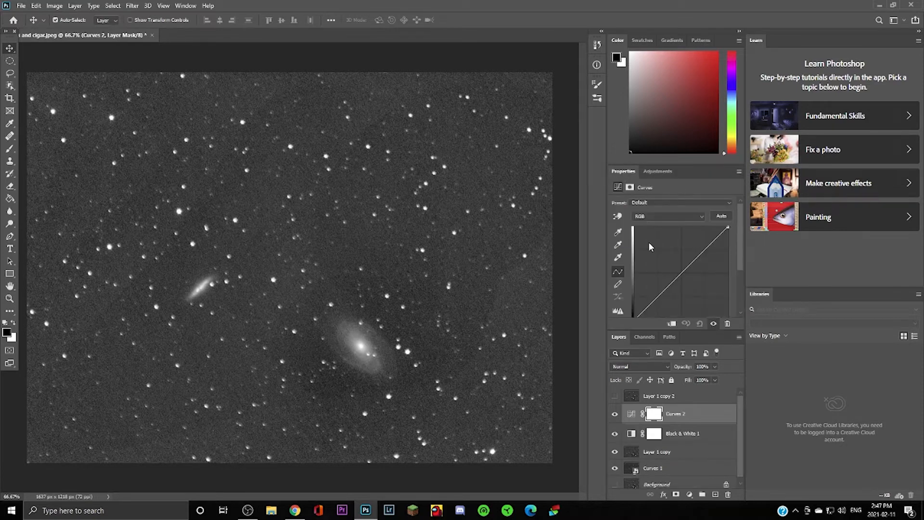
click(660, 298)
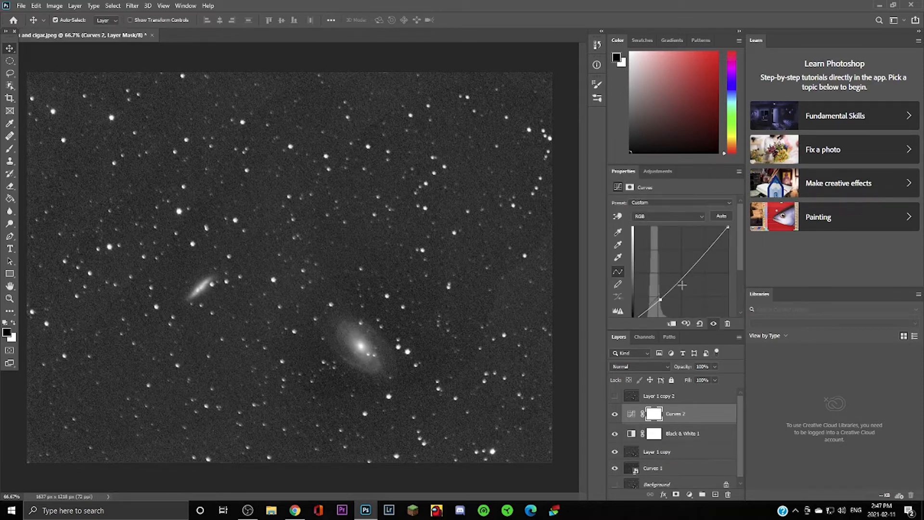
mouse_move(707, 257)
mouse_down()
mouse_move(708, 241)
mouse_move(693, 249)
mouse_up()
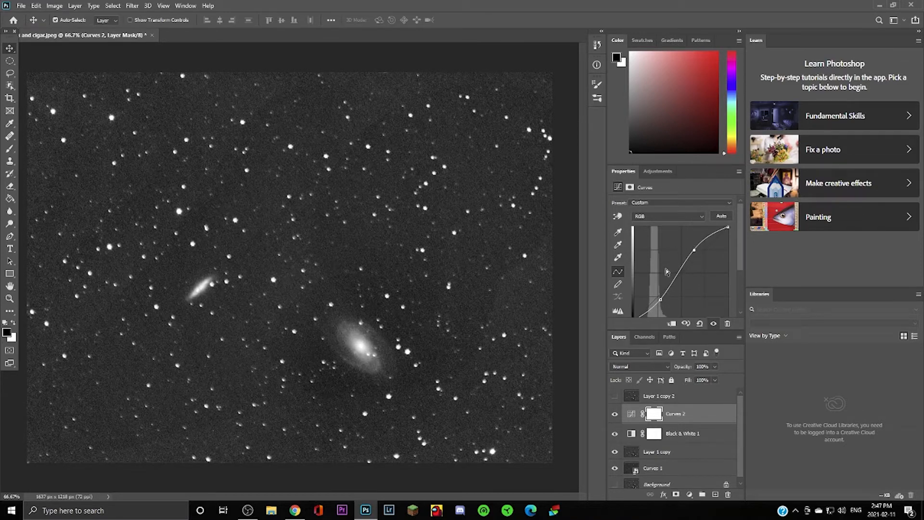
click(680, 272)
click(653, 172)
click(626, 173)
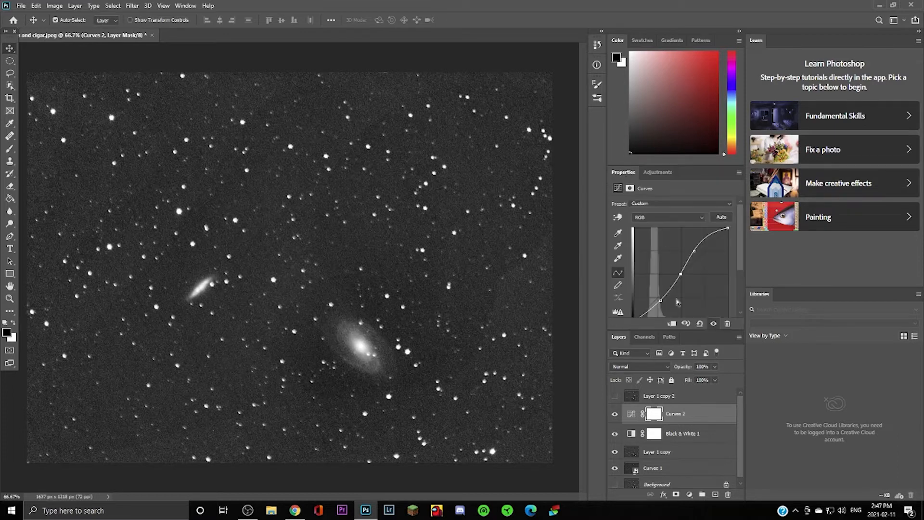
Convert Layer 1 copy with its Black & White and Curves adjustments into one smart object.
click(681, 454)
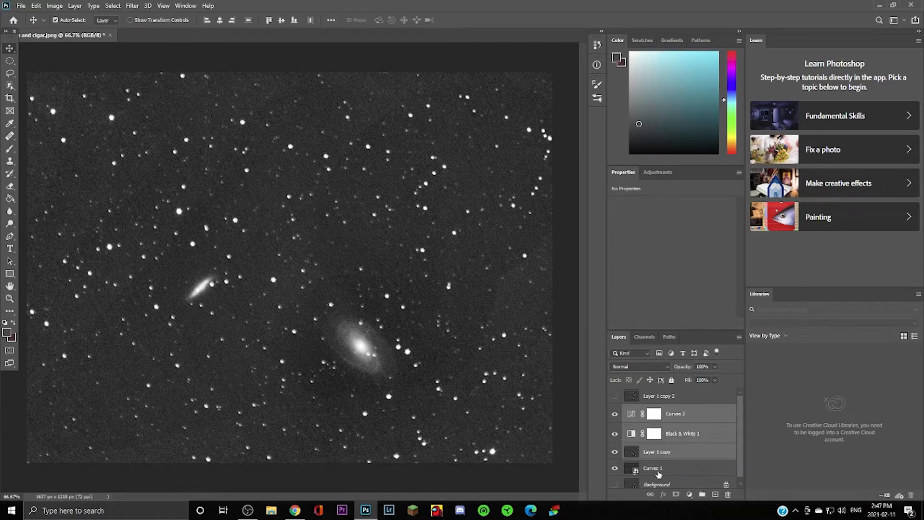
right_click(688, 443)
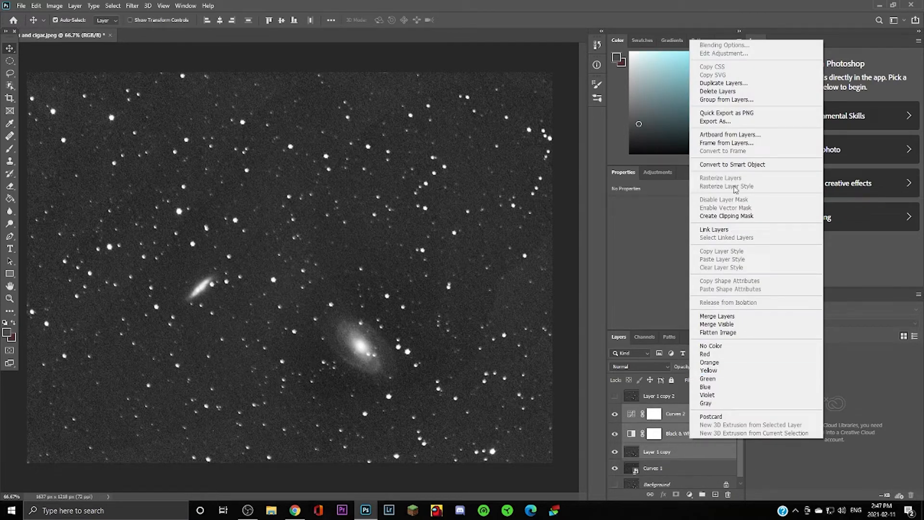
click(731, 164)
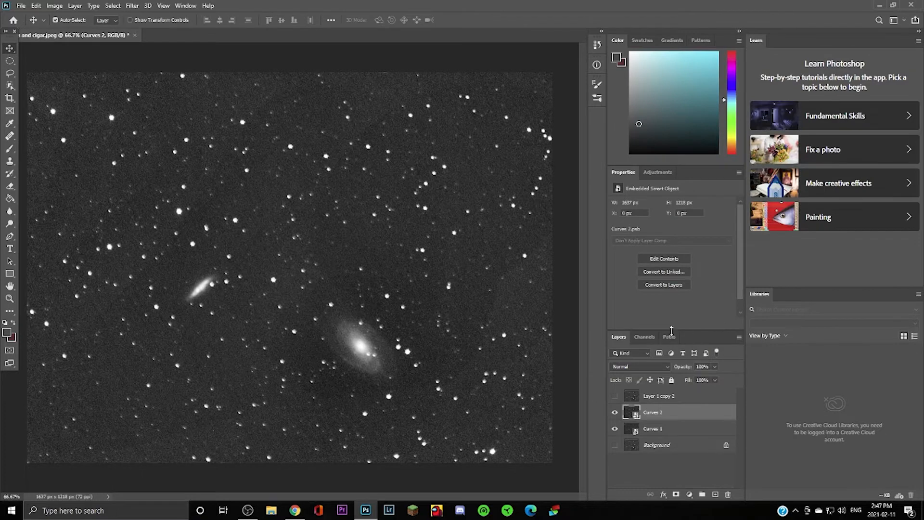
Show and select Layer 1 copy 2, and add a Black & White adjustment above it.
click(615, 395)
click(676, 396)
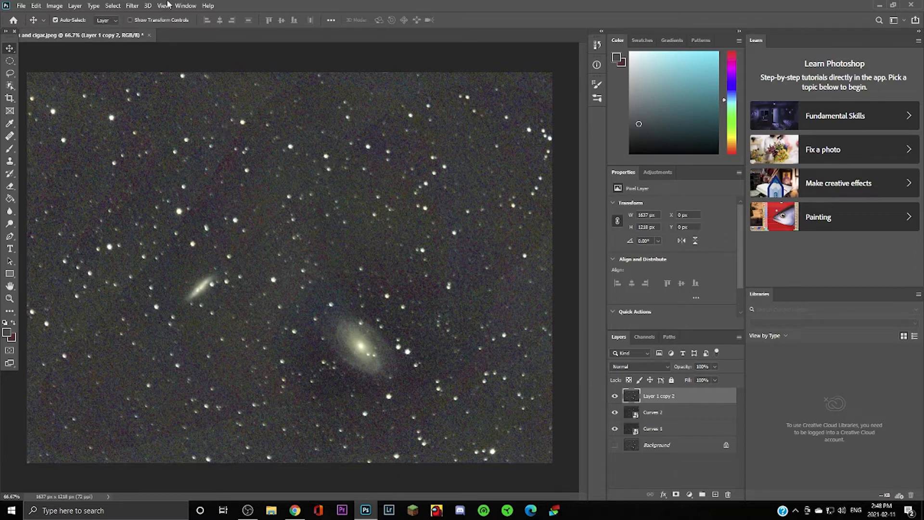
click(657, 172)
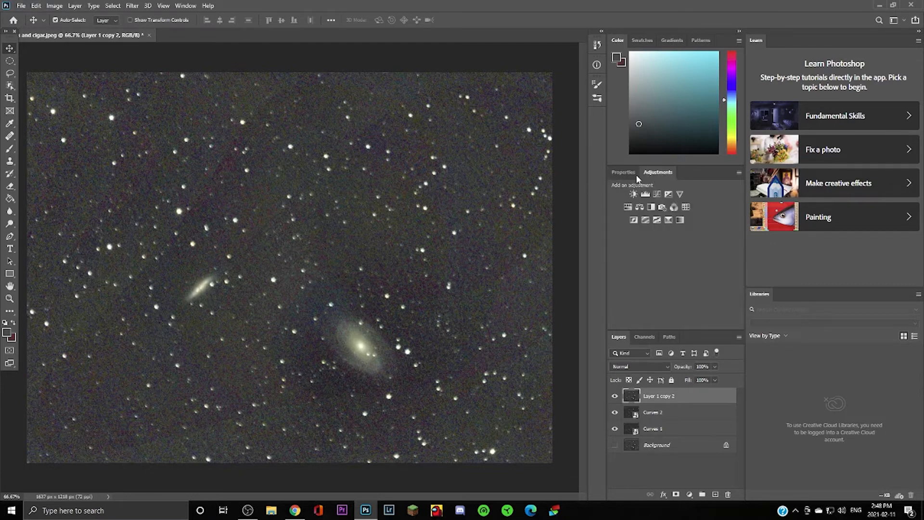
click(132, 5)
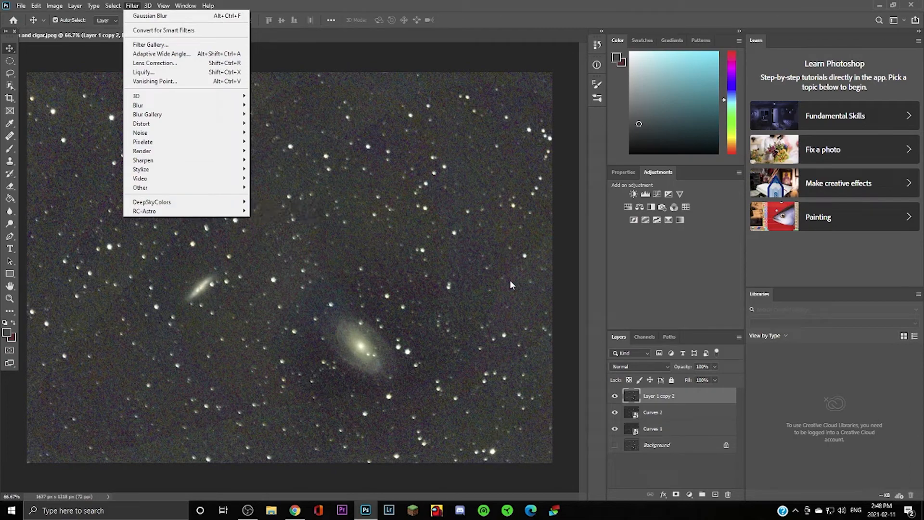
click(650, 207)
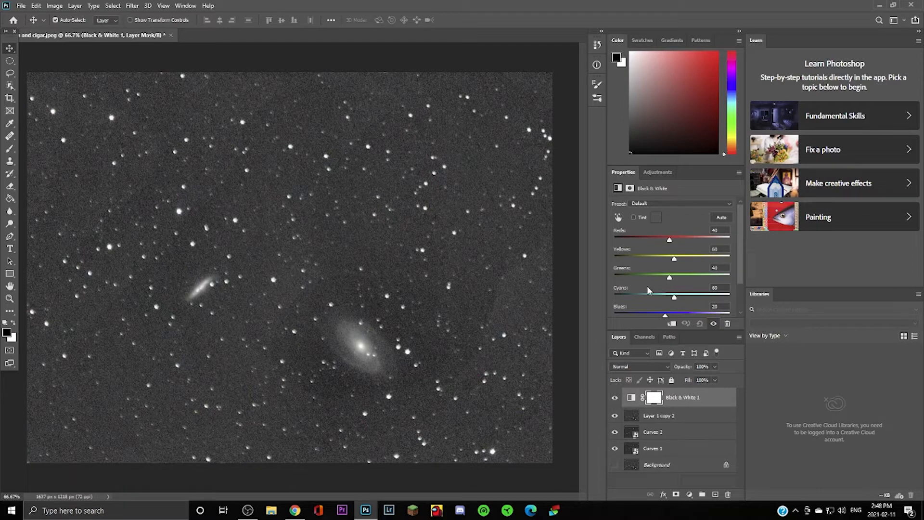
Set the Black & White mix above Layer 1 copy 2 to Reds 17, Yellows 94 and Greens 69.
drag(670, 241, 690, 263)
drag(670, 278, 754, 275)
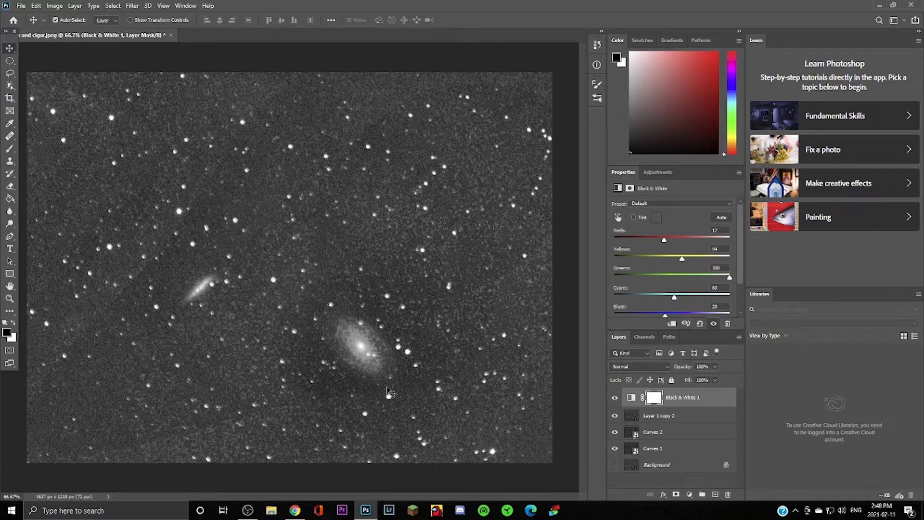
drag(700, 277, 677, 278)
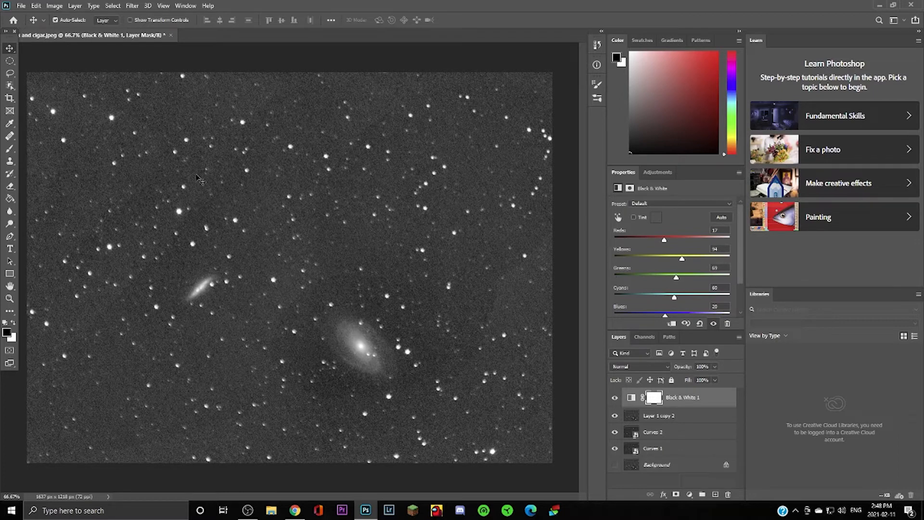
click(655, 173)
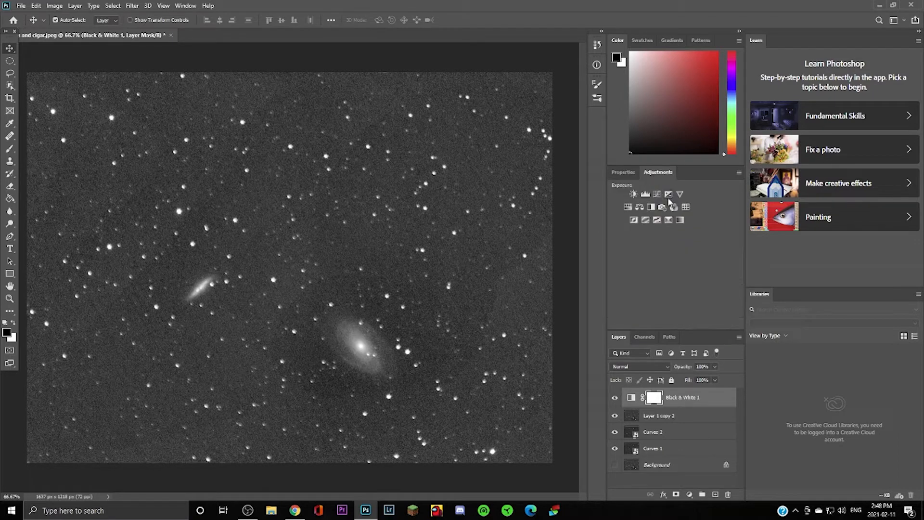
click(654, 207)
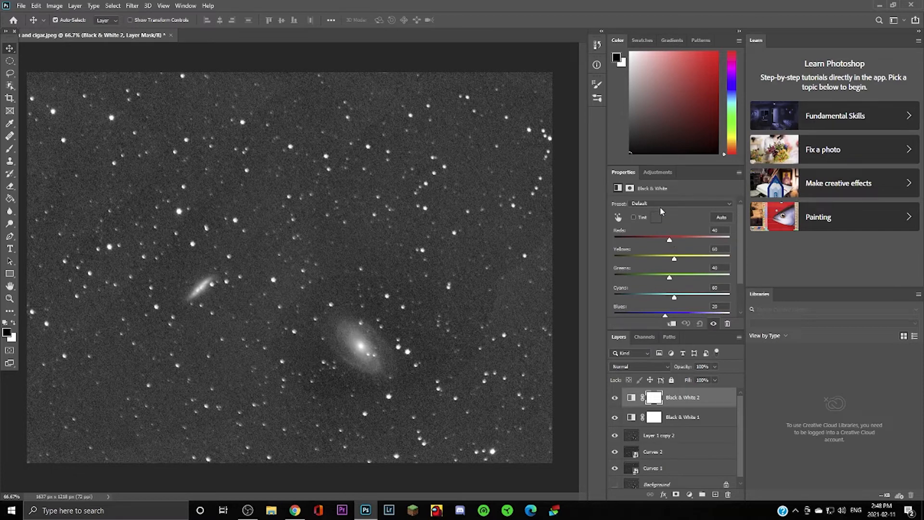
click(658, 172)
click(614, 399)
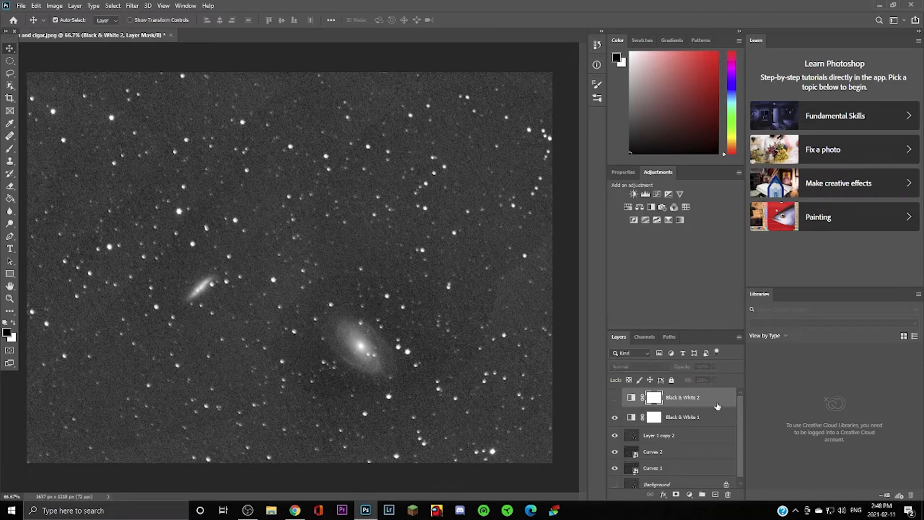
right_click(715, 403)
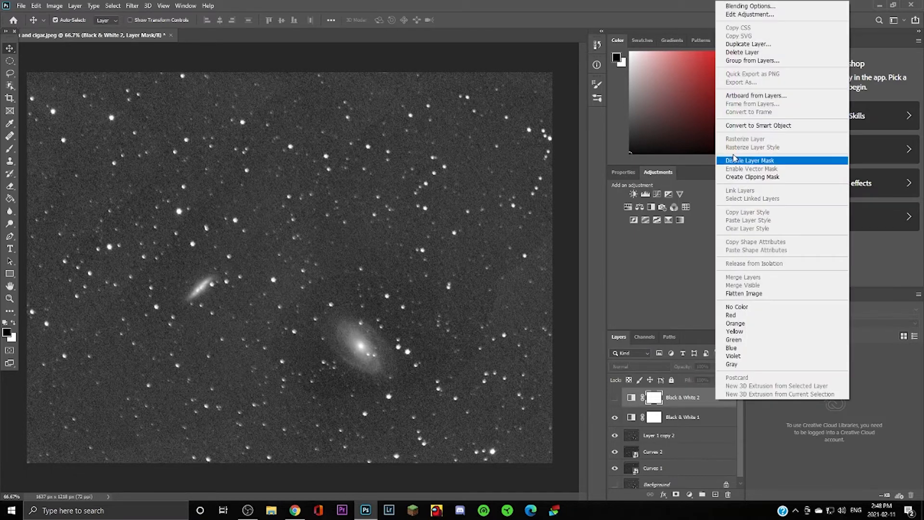
click(748, 53)
click(417, 190)
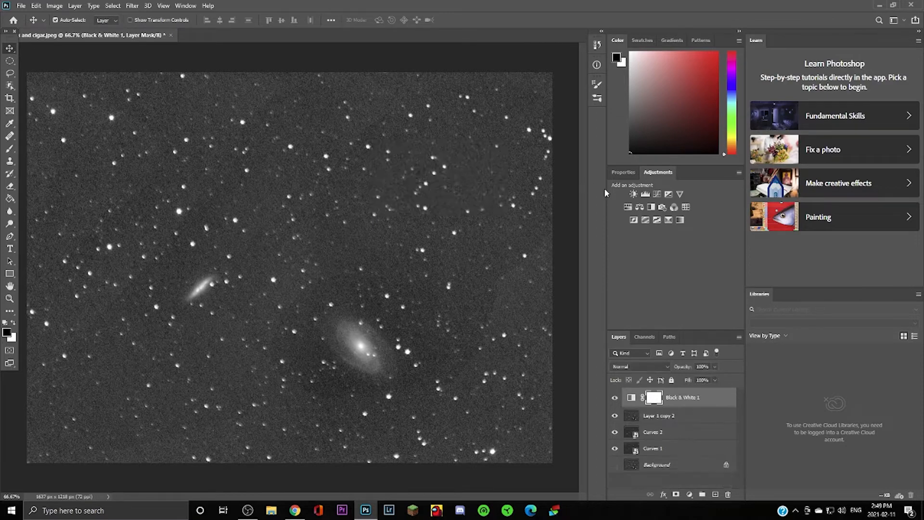
Add a Curves adjustment above the Black & White adjustment, shaping a gentle S-curve with darker shadows and brighter highlights.
click(656, 194)
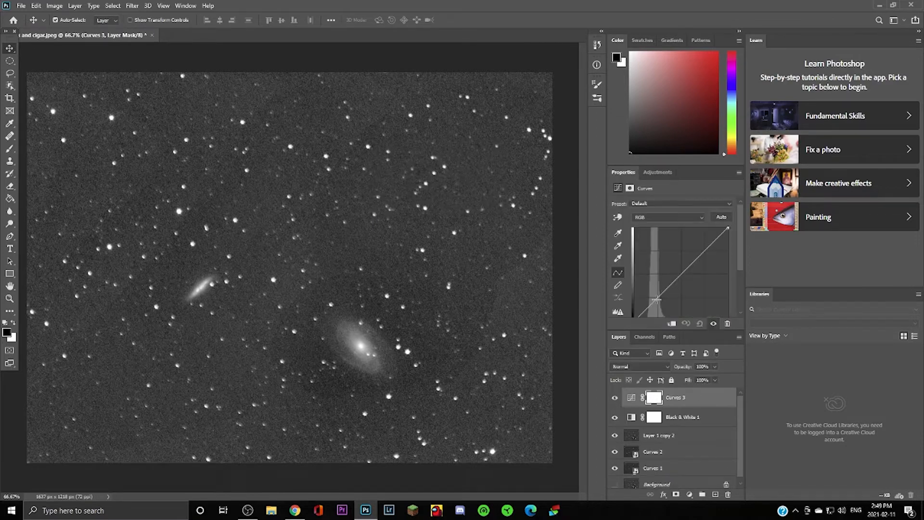
drag(656, 299, 661, 303)
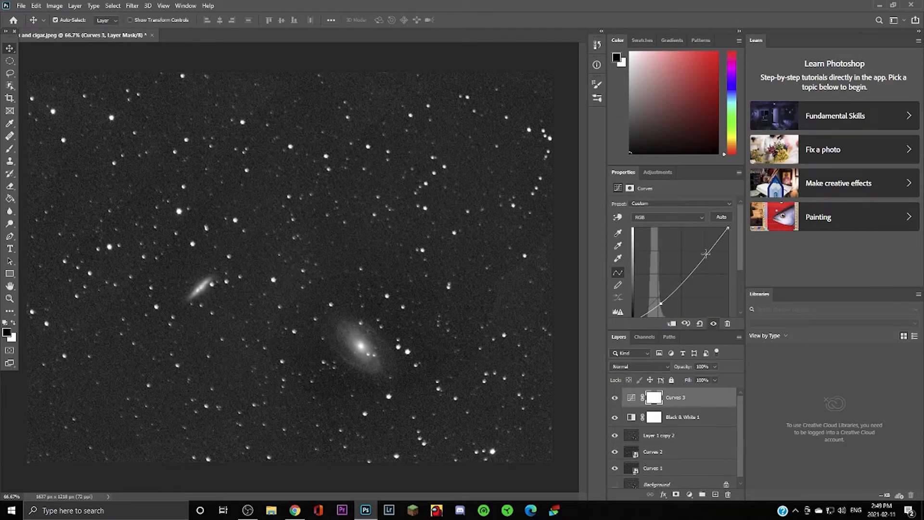
mouse_move(706, 253)
mouse_down()
mouse_move(695, 236)
mouse_move(706, 246)
mouse_up()
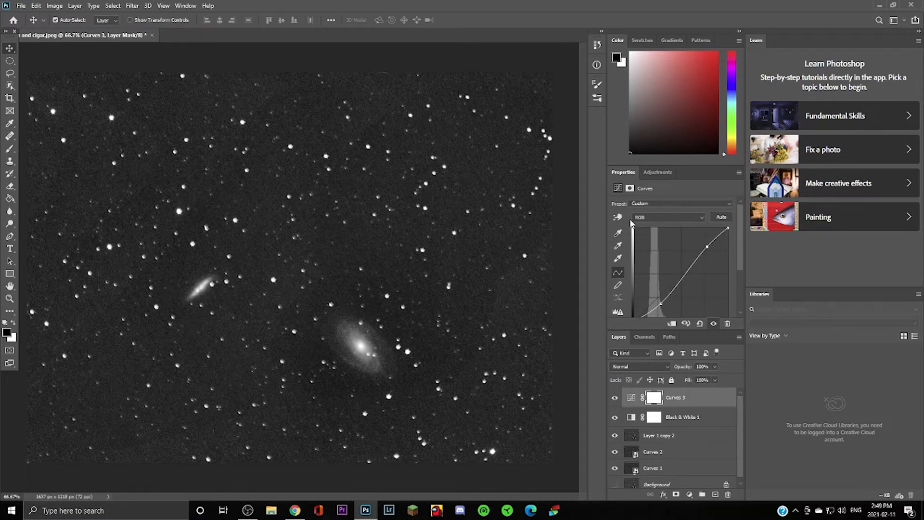
click(651, 175)
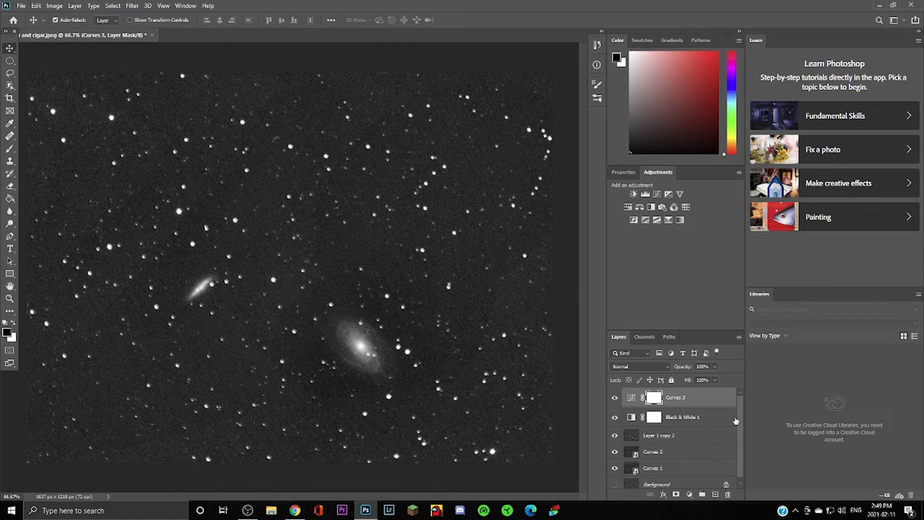
Convert Layer 1 copy 2 with its Black & White and Curves adjustments into one smart object.
click(717, 435)
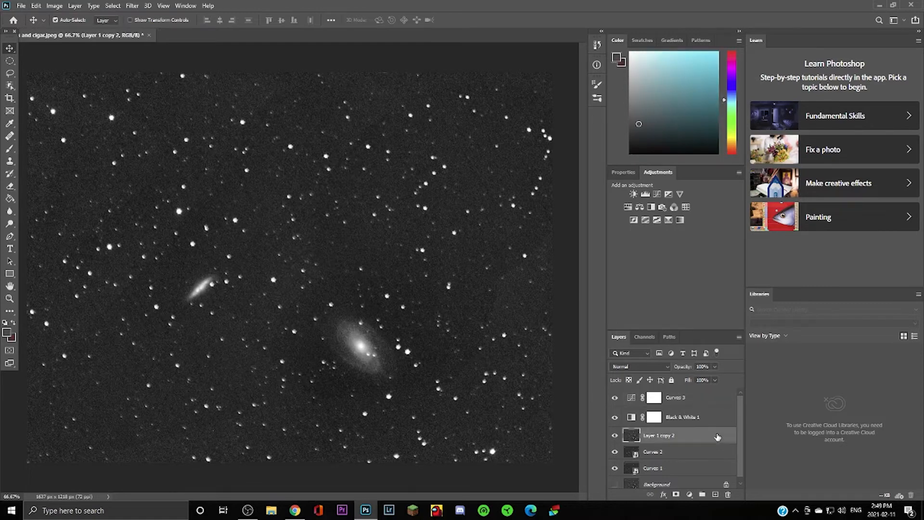
shift+click(717, 397)
right_click(716, 397)
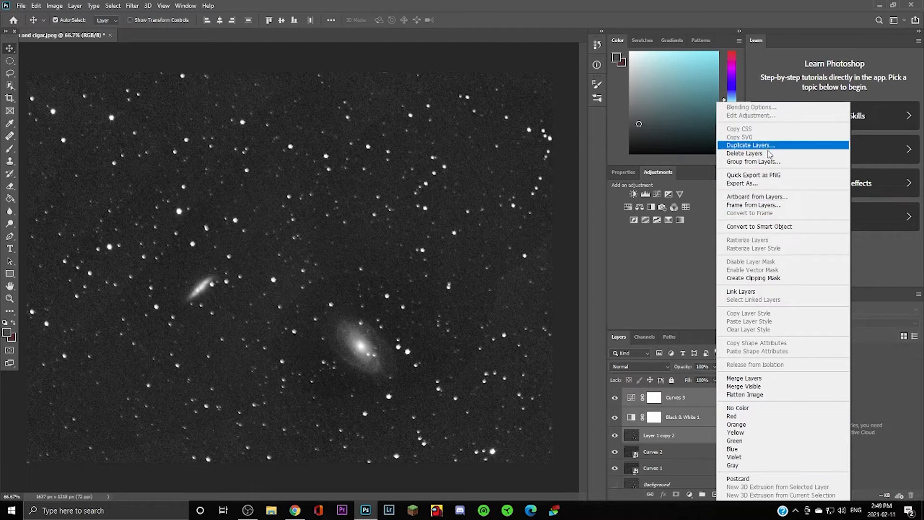
click(765, 227)
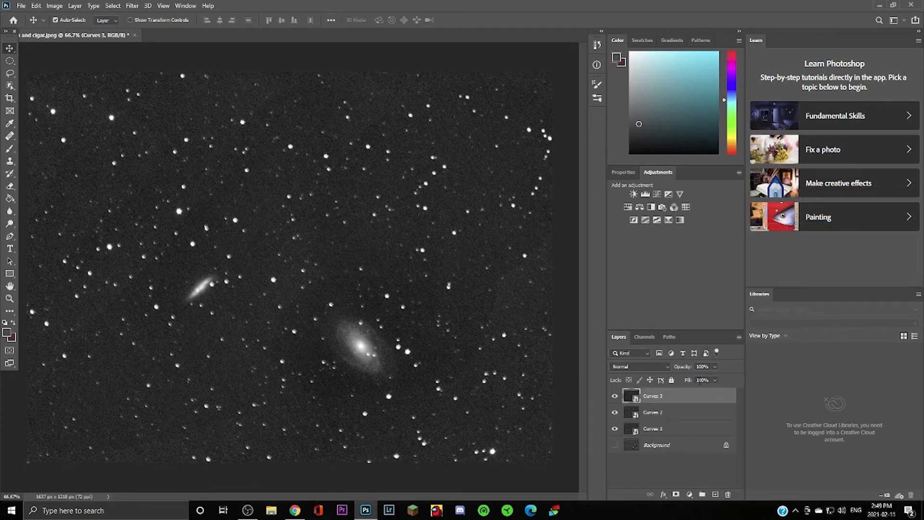
click(702, 426)
click(683, 412)
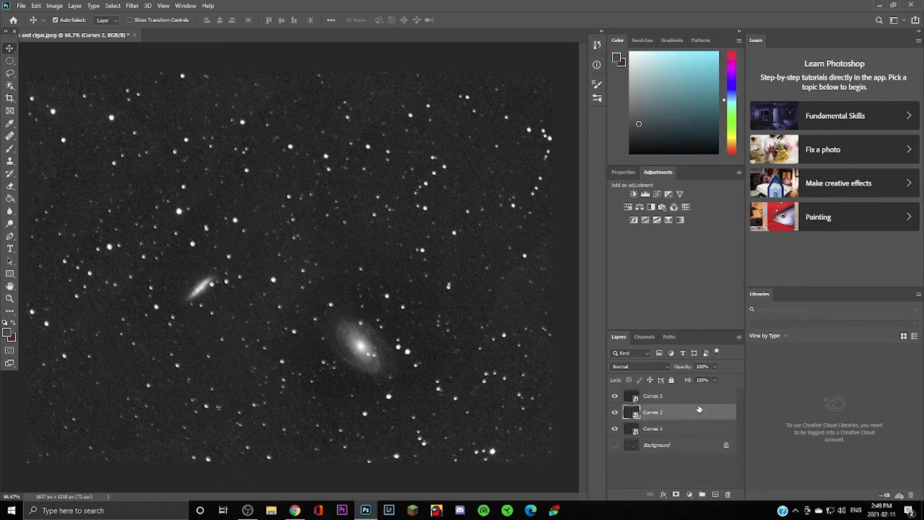
shift+click(699, 400)
drag(699, 400, 708, 494)
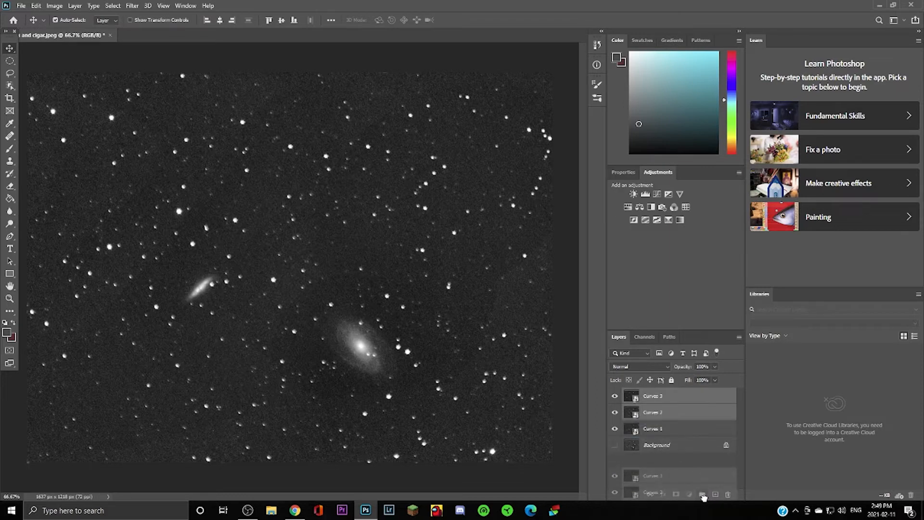
drag(708, 494, 703, 495)
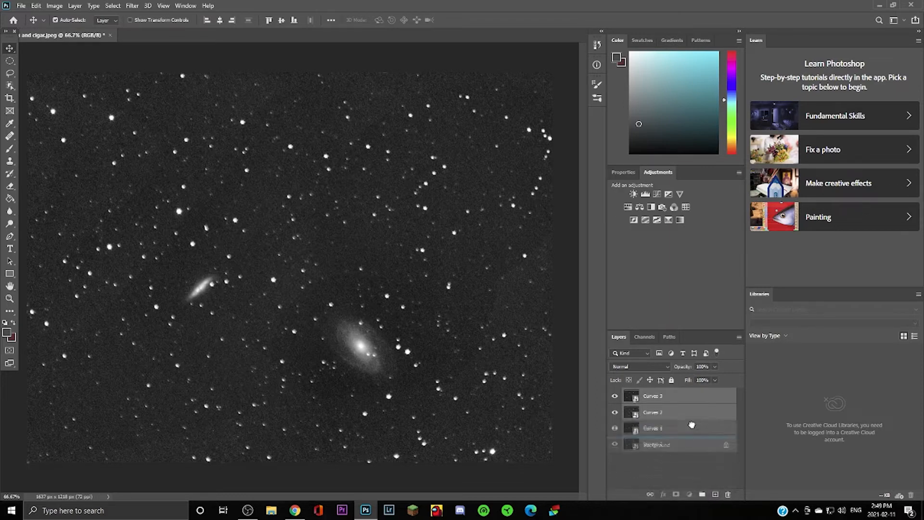
click(691, 394)
Hide the Curves 3 layer, then select and copy the entire image of the Curves 2 layer.
click(671, 415)
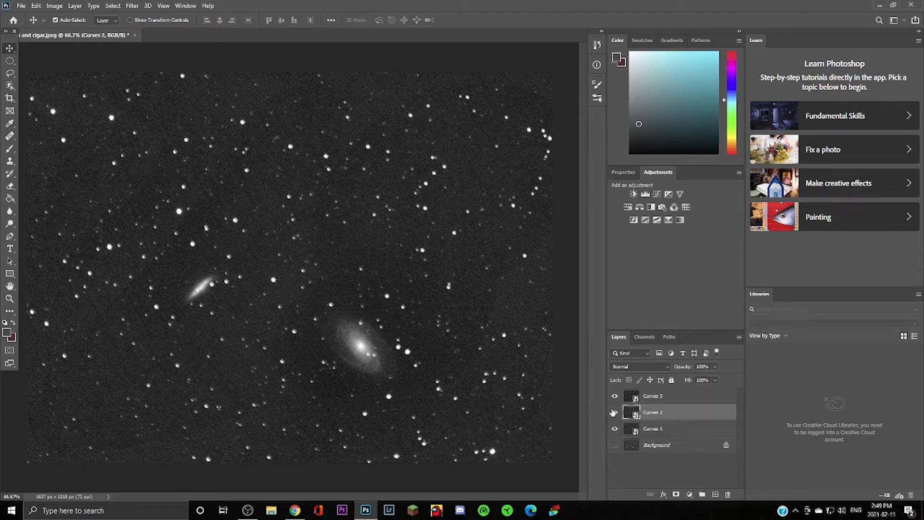
click(615, 412)
click(614, 395)
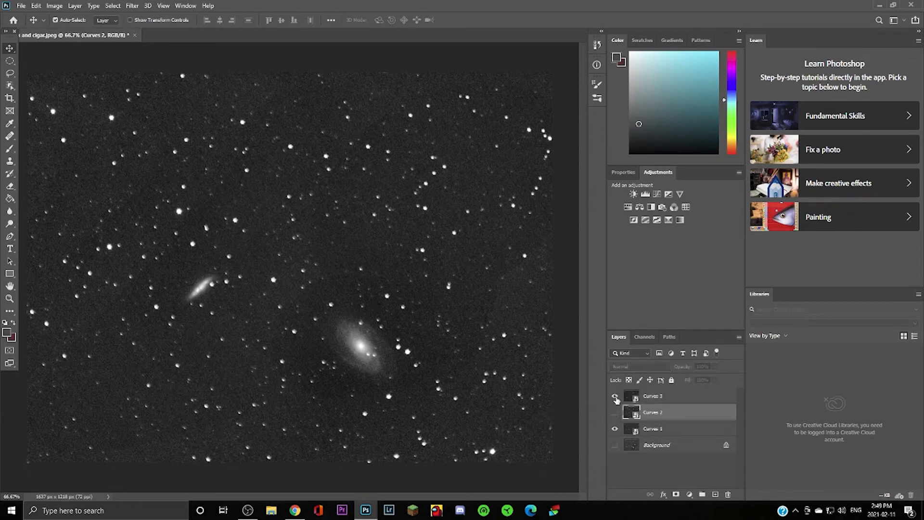
click(615, 412)
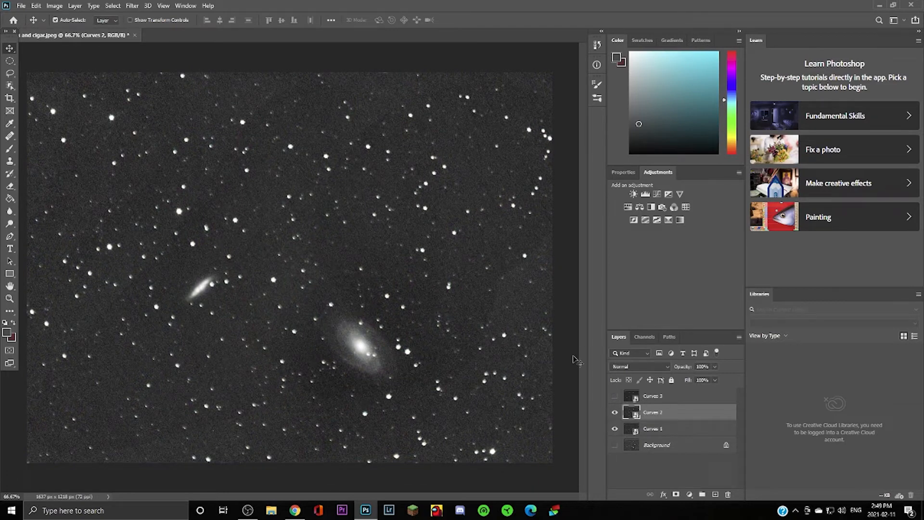
key(ctrl+a)
key(ctrl+s)
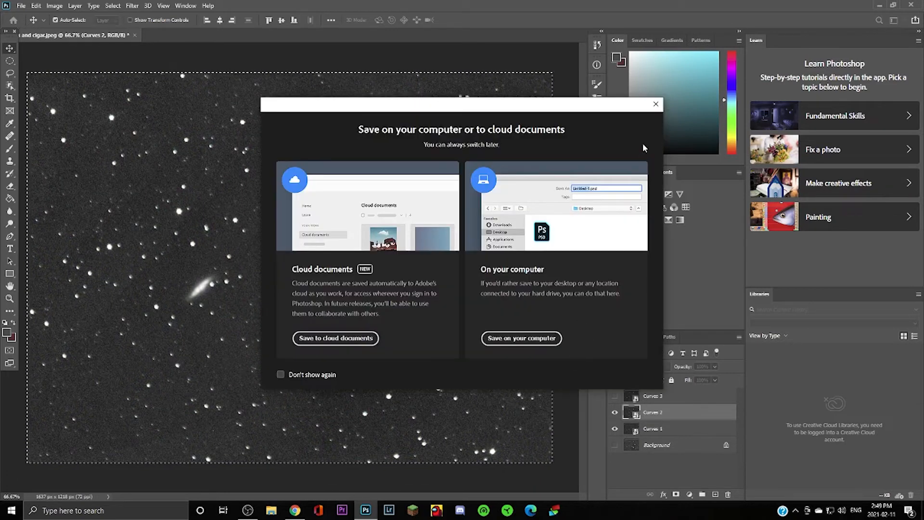
click(655, 104)
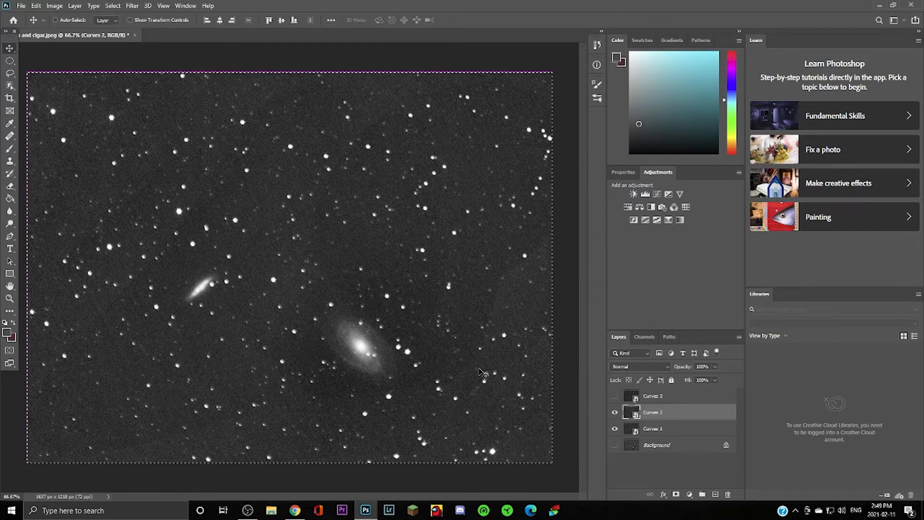
Show the Curves 3 layer again and add a layer mask to it.
click(614, 396)
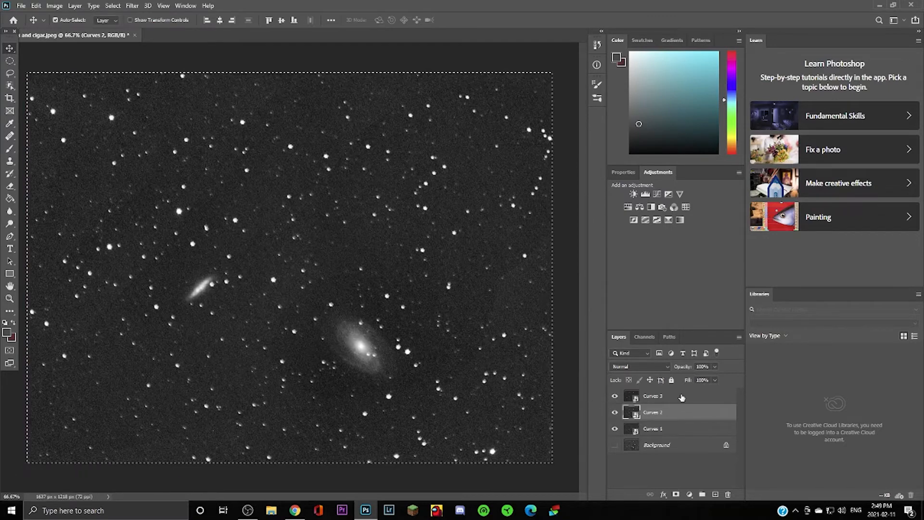
click(652, 396)
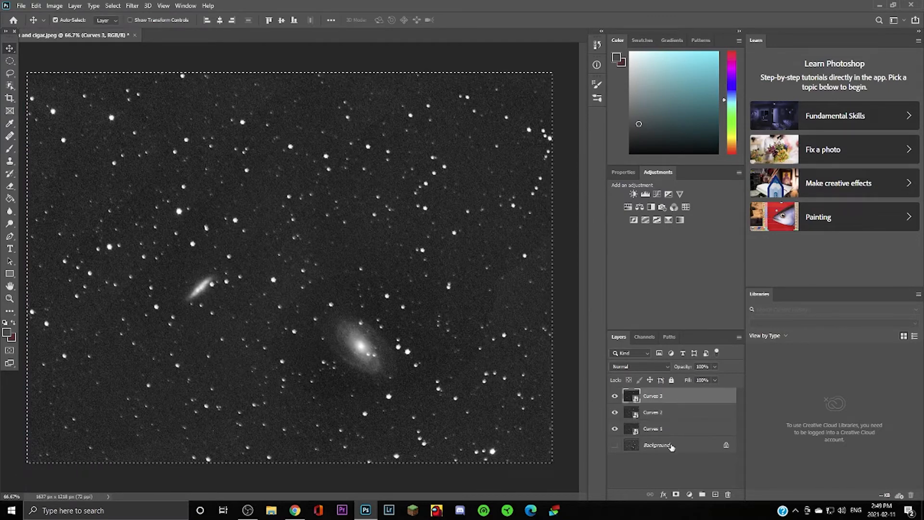
click(676, 495)
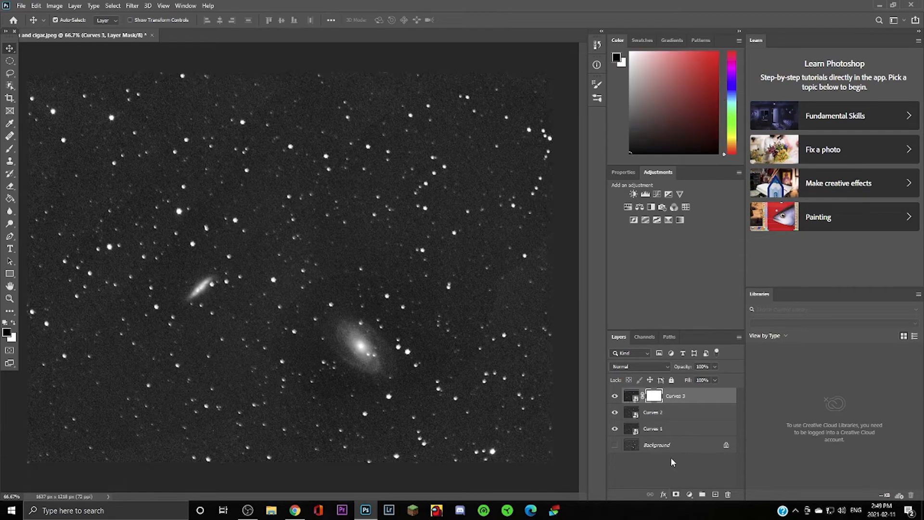
Paste the copied Curves 2 image into the Curves 3 layer mask, invert the mask, and return to the layer's image.
alt+click(652, 396)
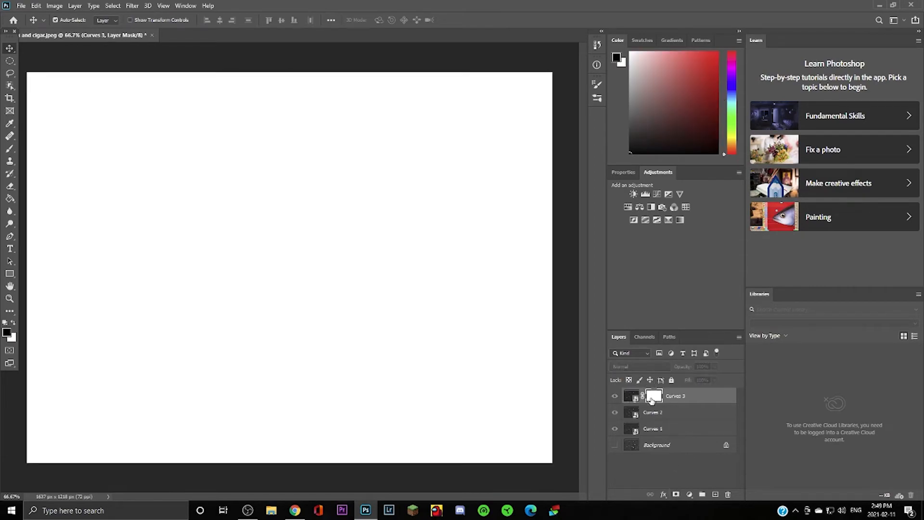
ctrl+click(654, 398)
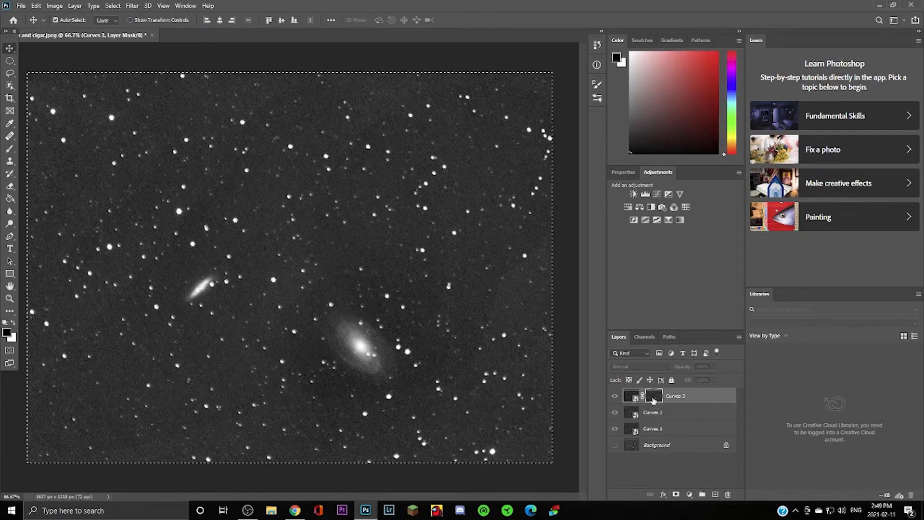
key(ctrl+i)
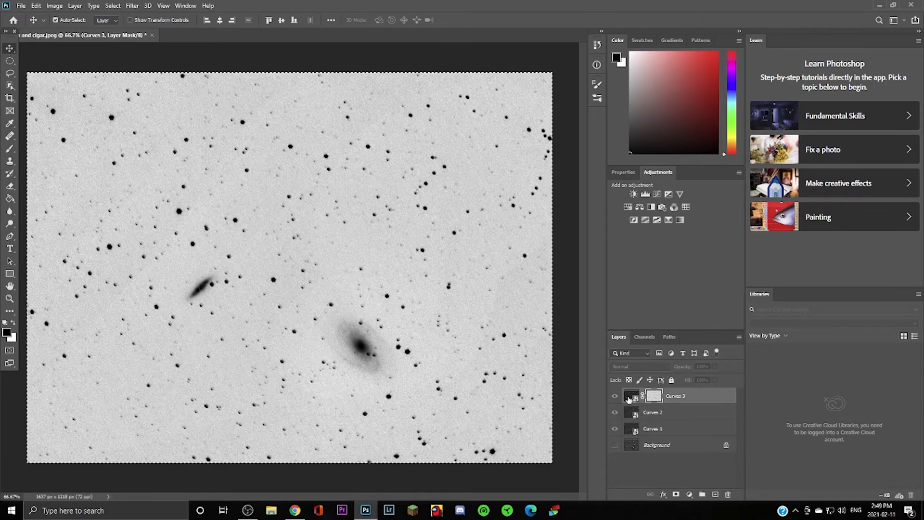
click(629, 397)
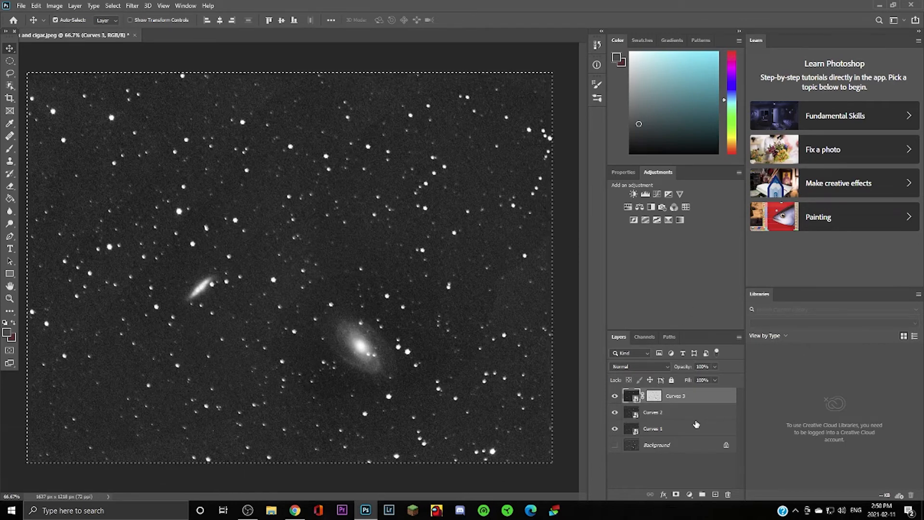
Group the Curves 3 and Curves 2 layers and set the group's blend mode to Luminosity.
shift+click(671, 413)
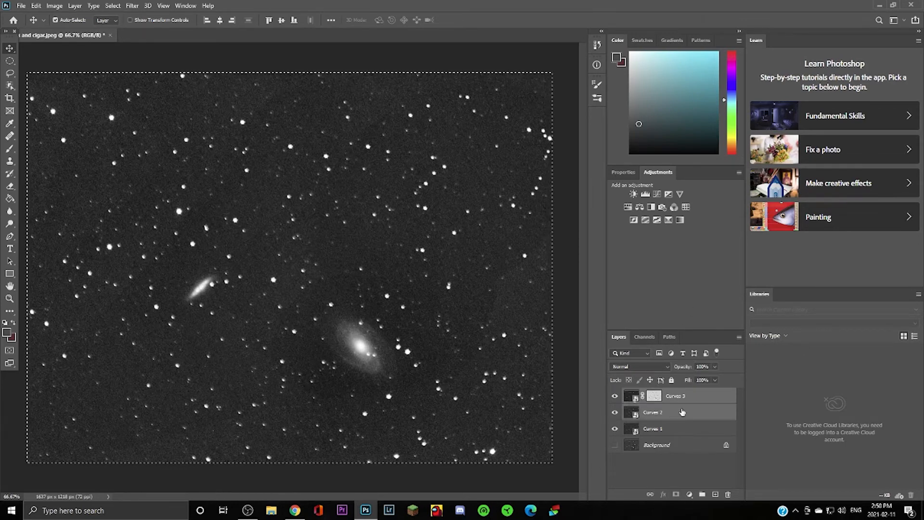
drag(681, 407, 702, 496)
click(639, 366)
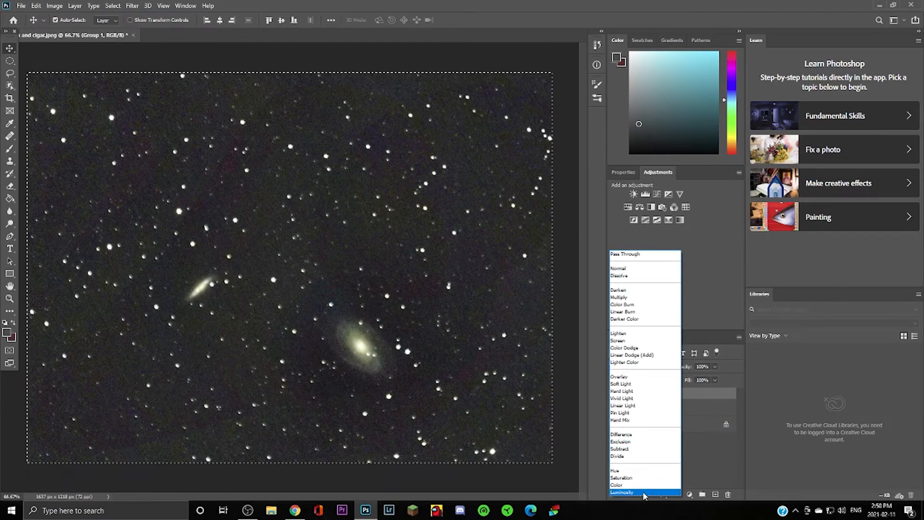
click(644, 492)
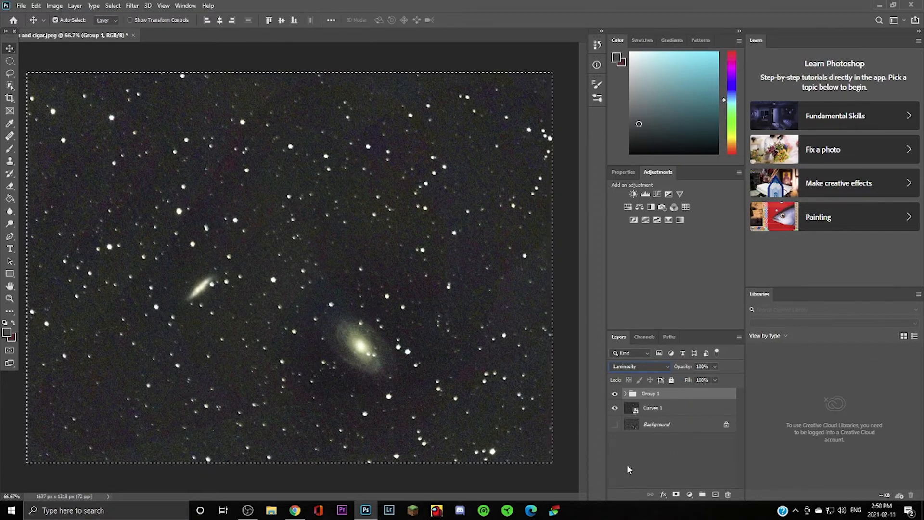
Compare the processed result with the original Background by toggling the visibility of Group 1, Curves 1 and Background.
click(614, 407)
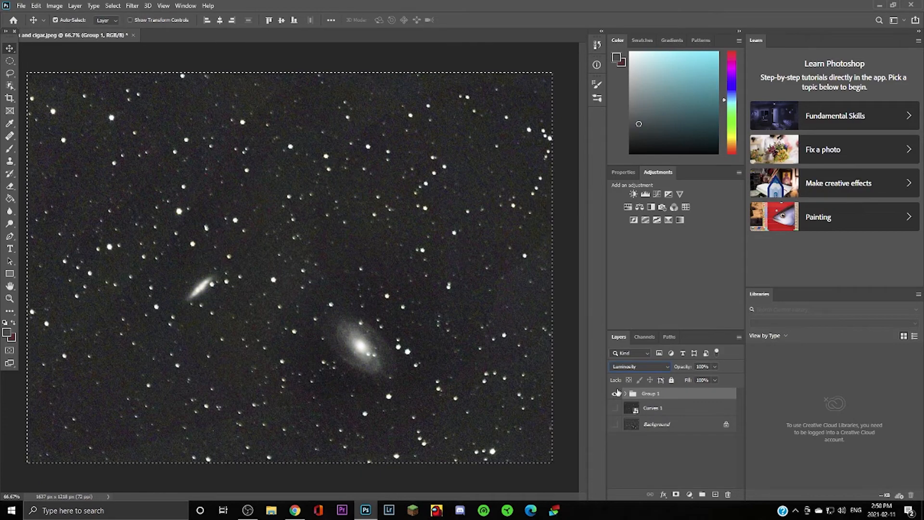
click(614, 393)
click(614, 425)
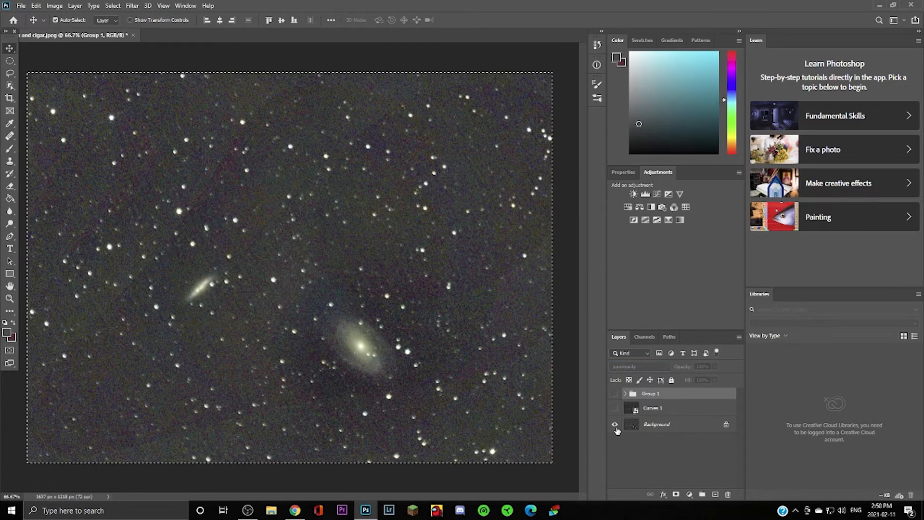
click(615, 424)
click(615, 408)
click(615, 394)
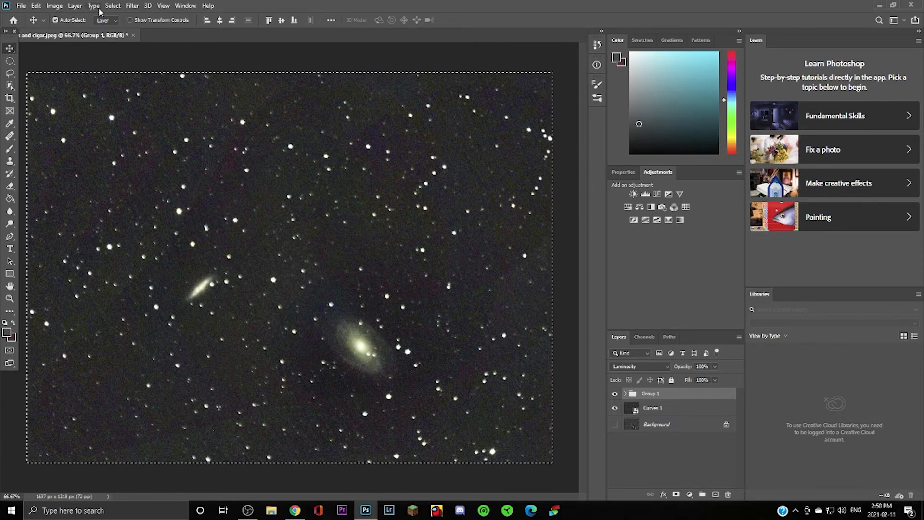
Clear the selection and delete the hidden Background layer from the document.
click(113, 6)
click(134, 25)
click(34, 6)
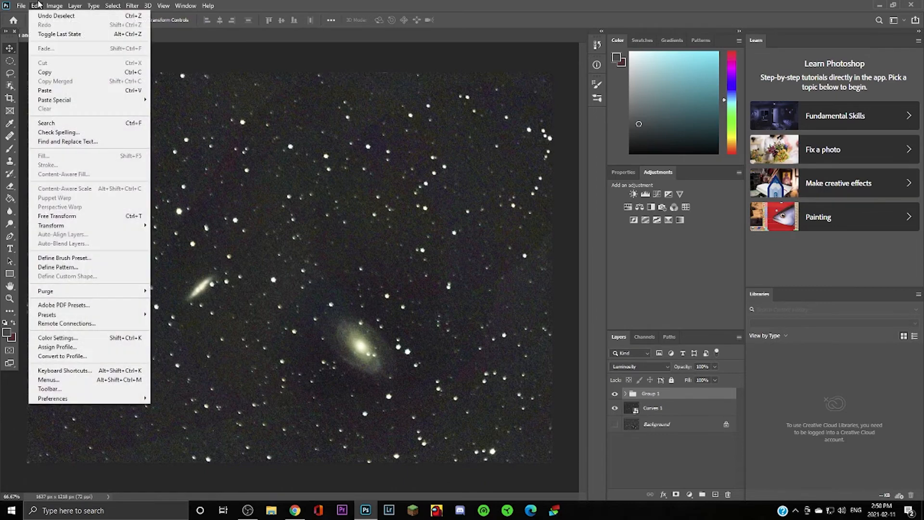
mouse_move(50, 5)
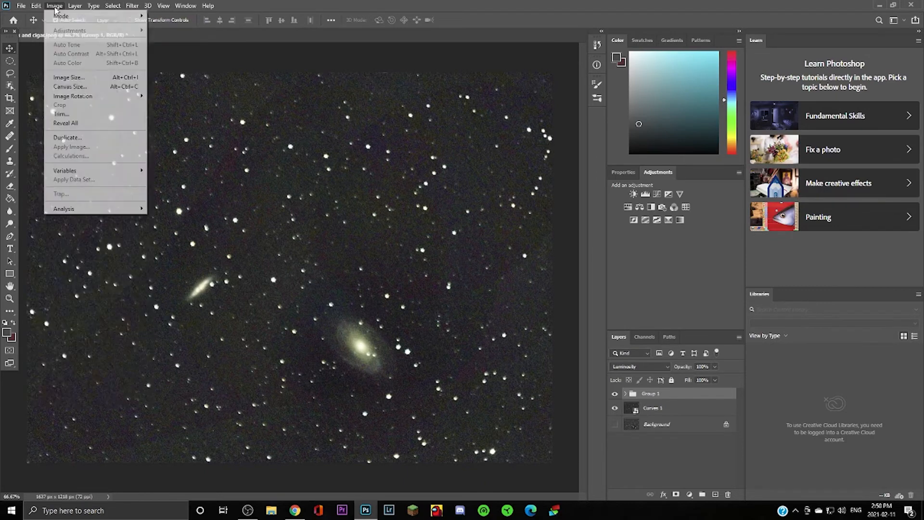
click(700, 408)
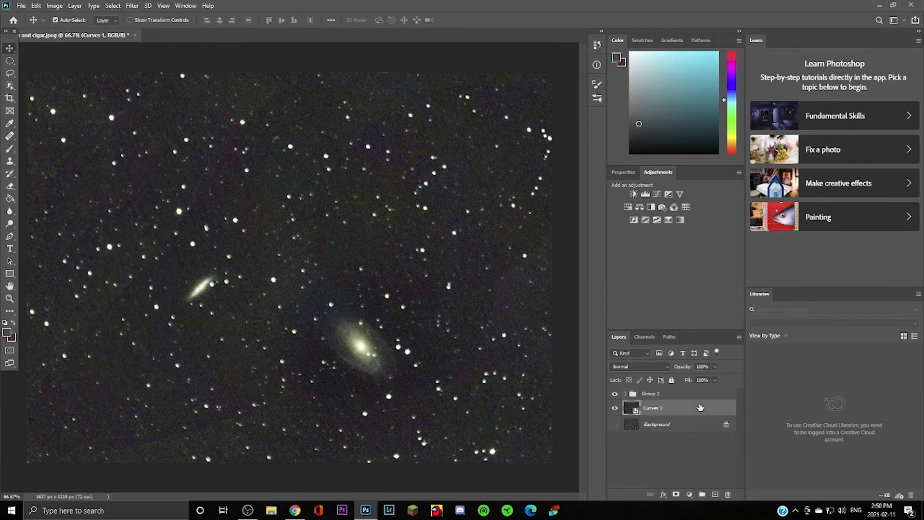
right_click(683, 429)
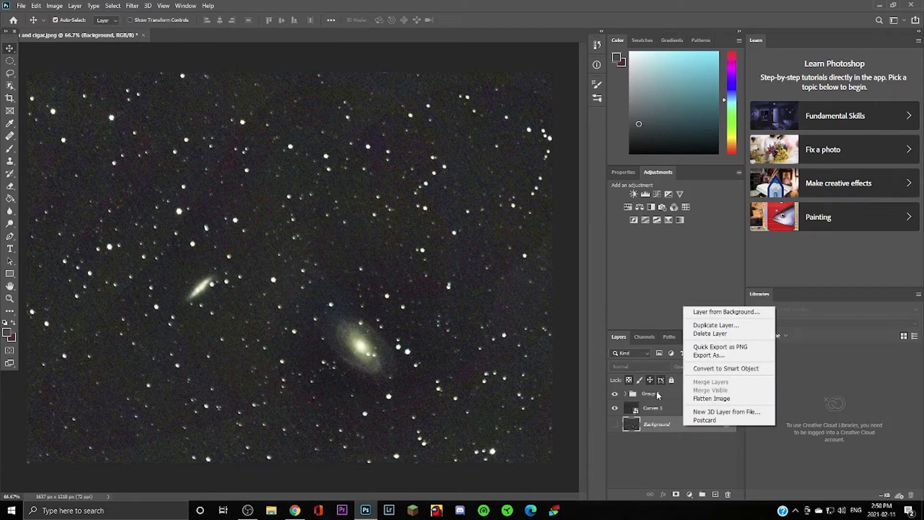
click(709, 333)
click(417, 191)
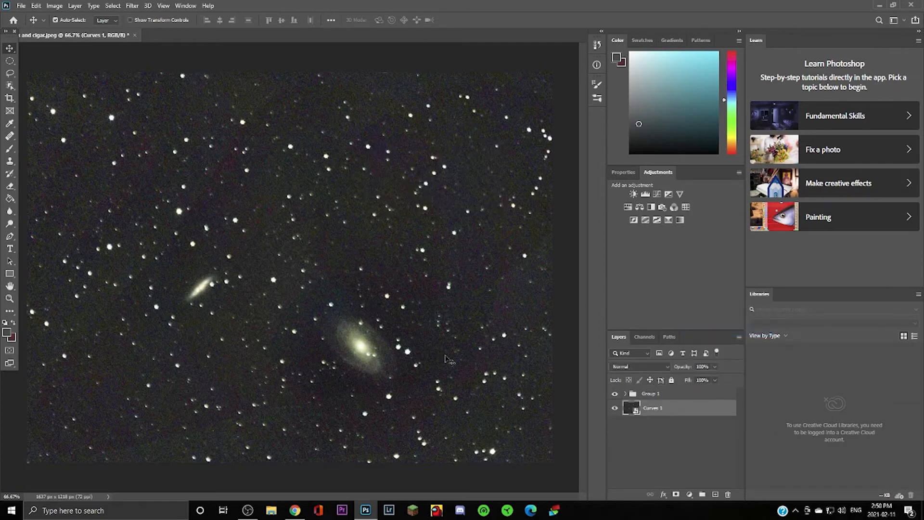
Quick-export the finished image as a PNG named bodes and cigar.png into the Downloads folder.
click(22, 6)
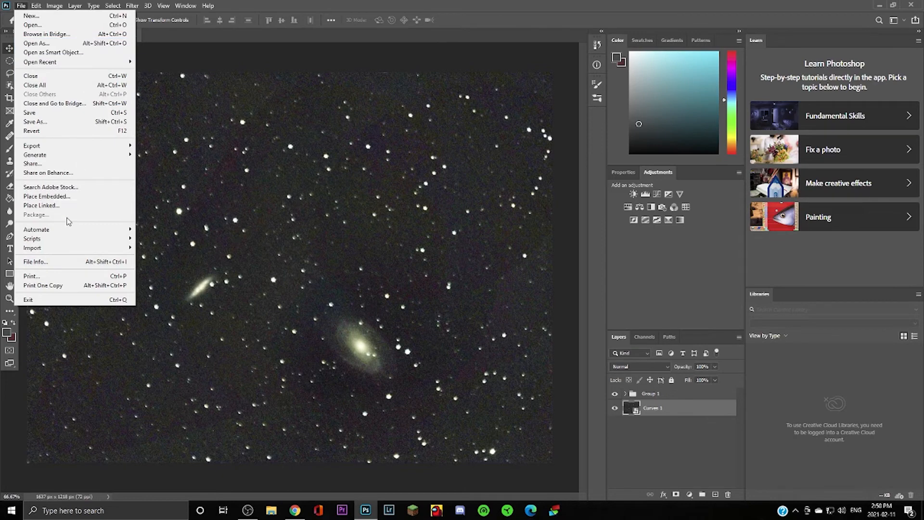
mouse_move(104, 146)
click(161, 145)
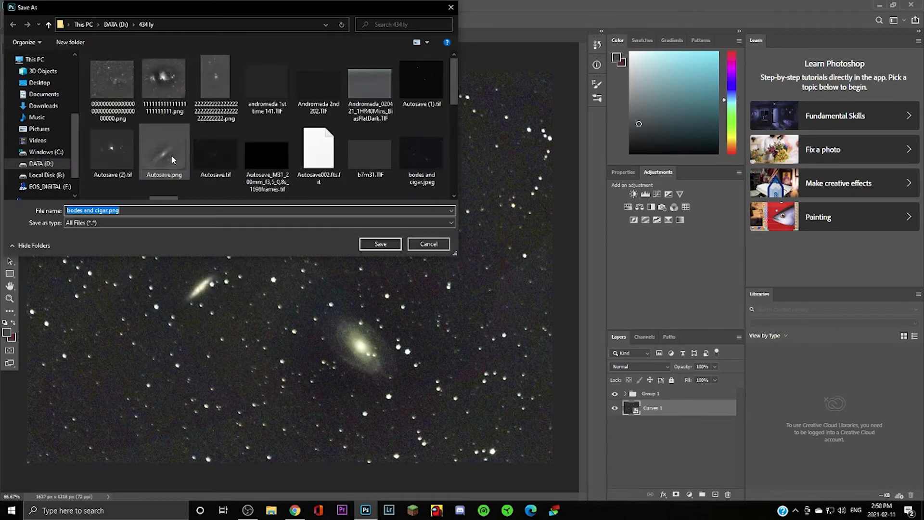
click(43, 105)
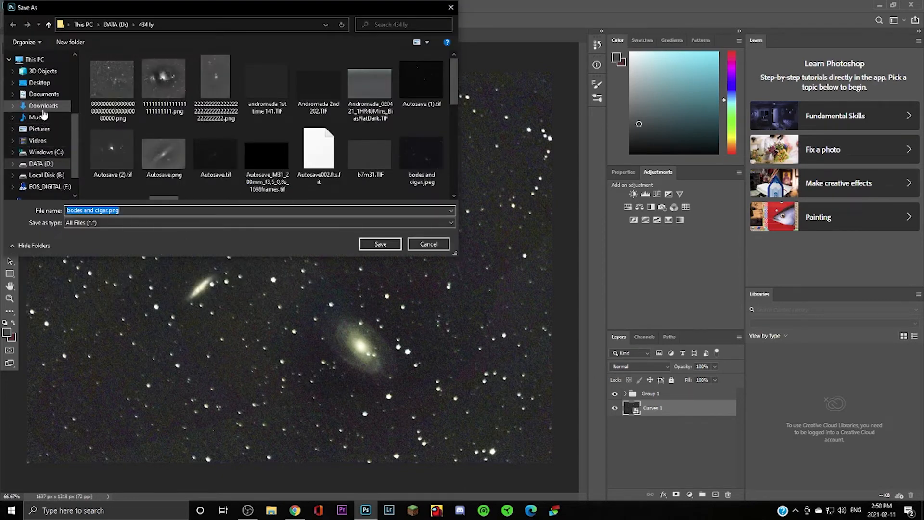
click(384, 246)
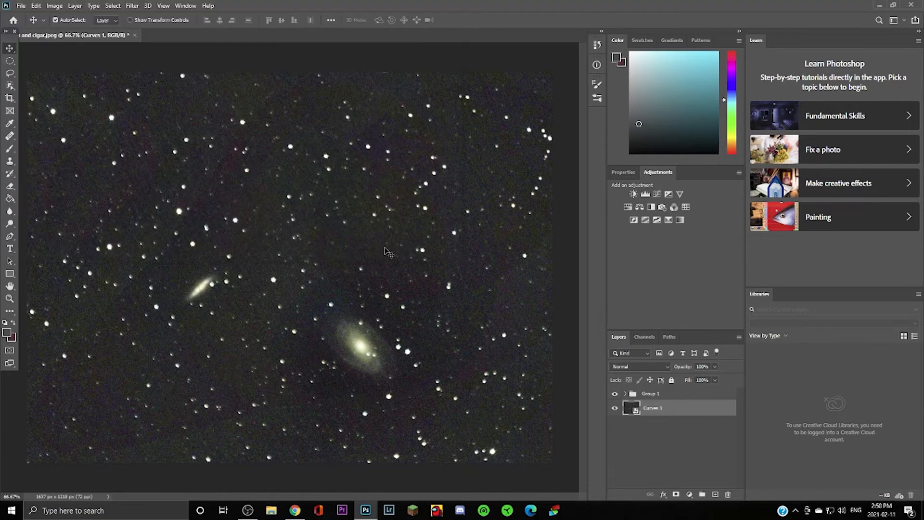
click(453, 189)
Switch to Lightroom Classic, bring in bodes and cigar.png from File Explorer and import it into the catalog.
click(365, 510)
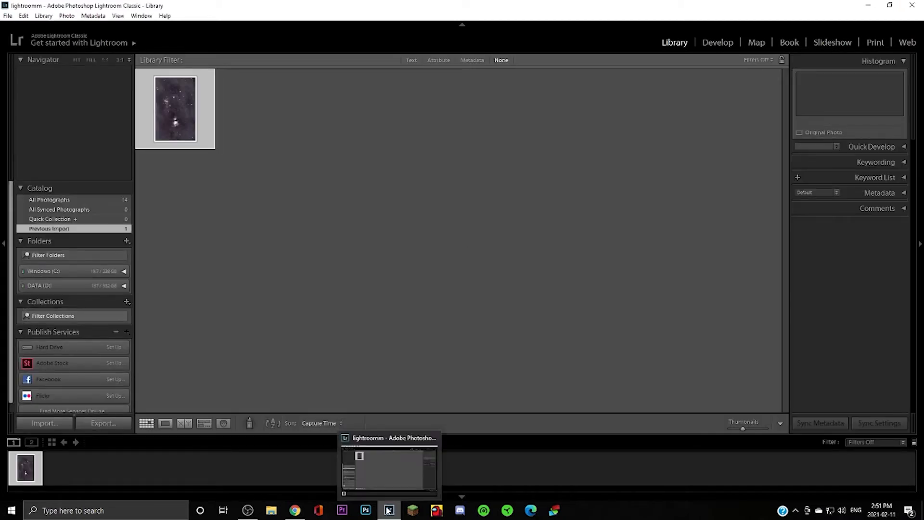
click(271, 510)
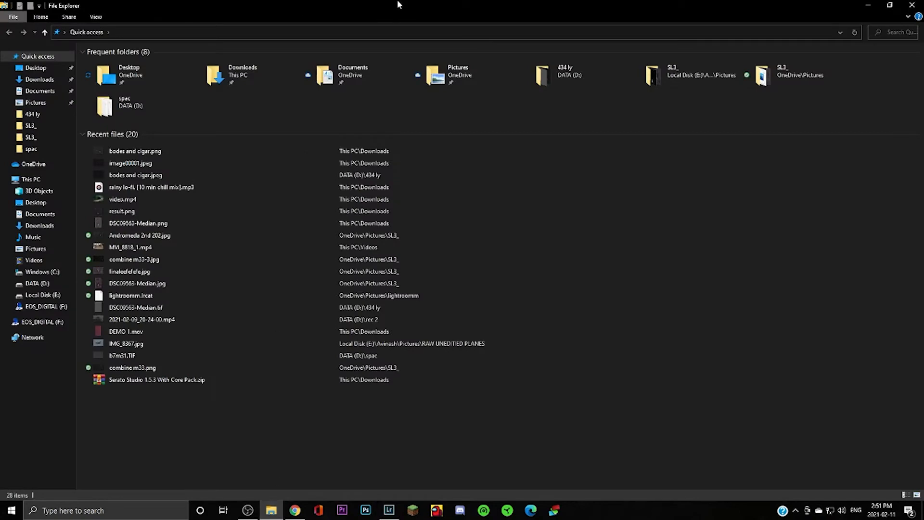
drag(399, 4, 0, 6)
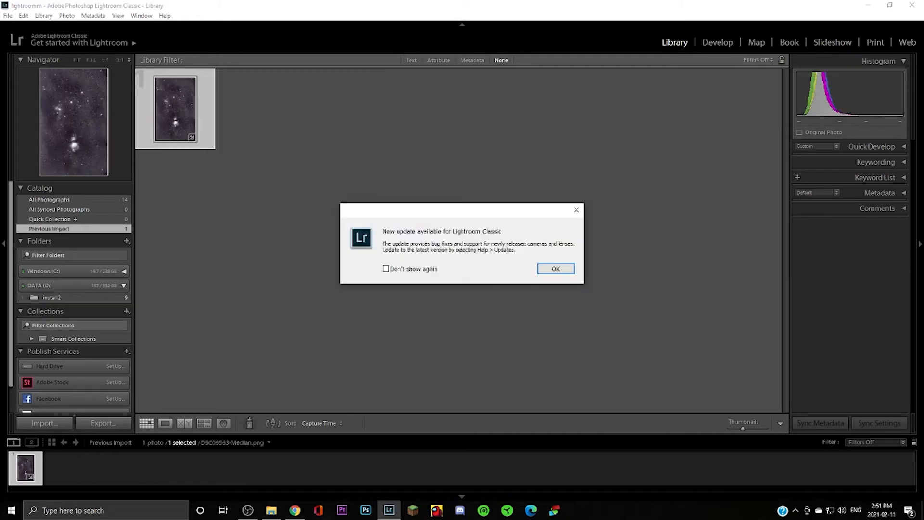
click(555, 271)
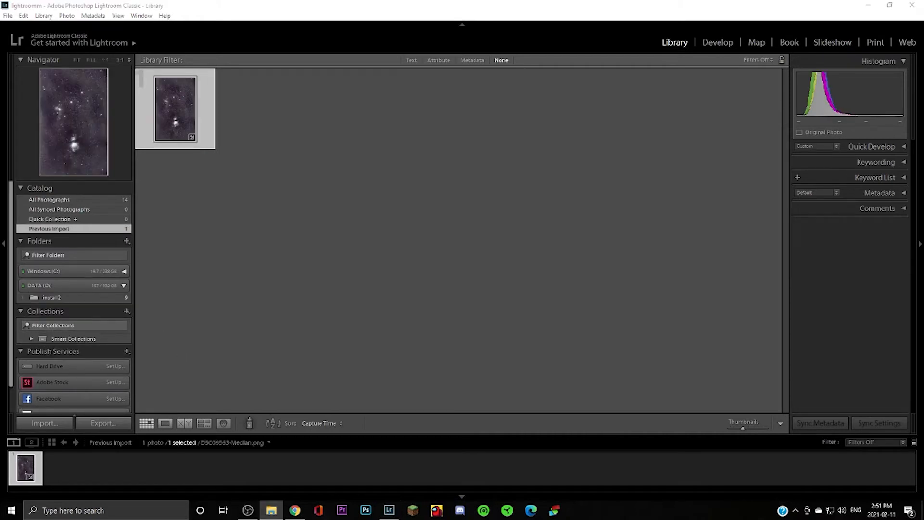
click(486, 227)
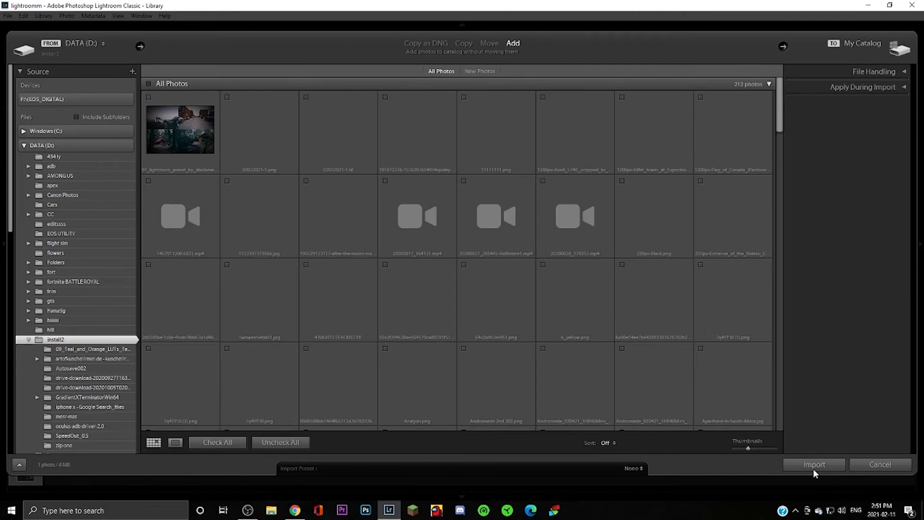
click(808, 465)
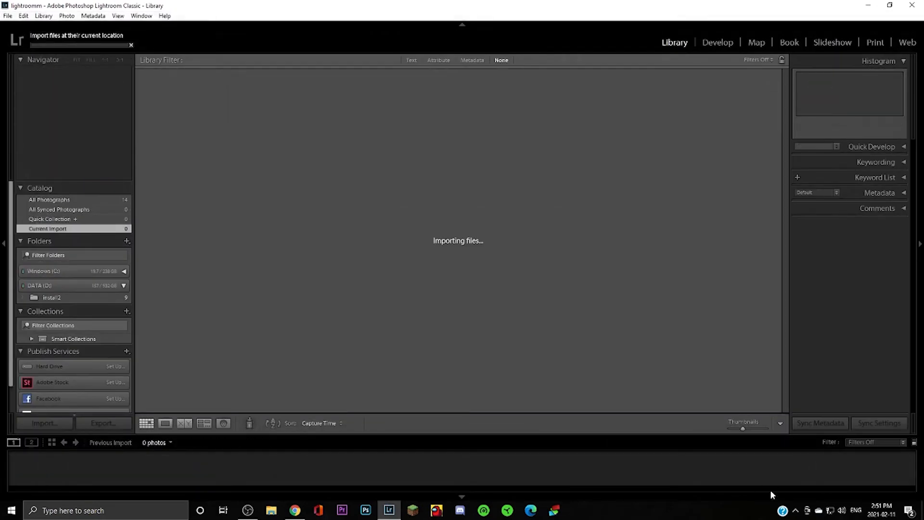
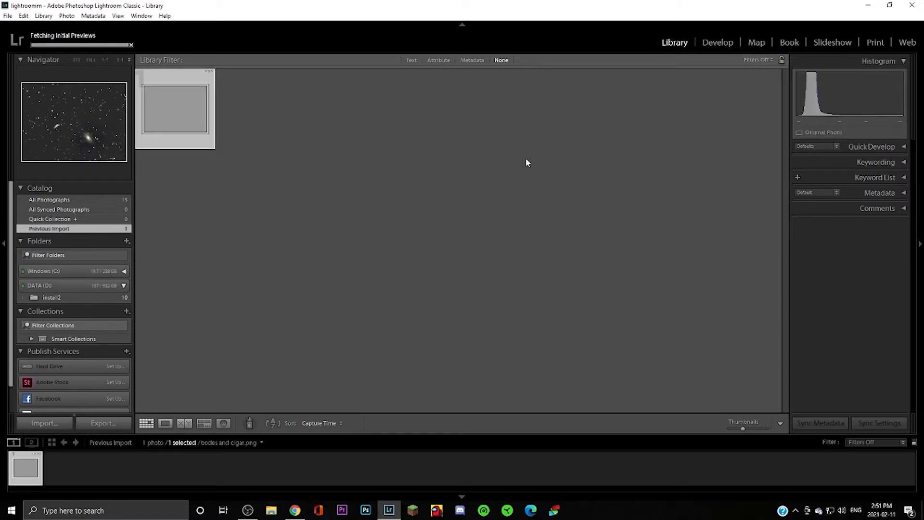
Open the imported photo for developing and set its Contrast to -19 and Temp to -14.
click(716, 42)
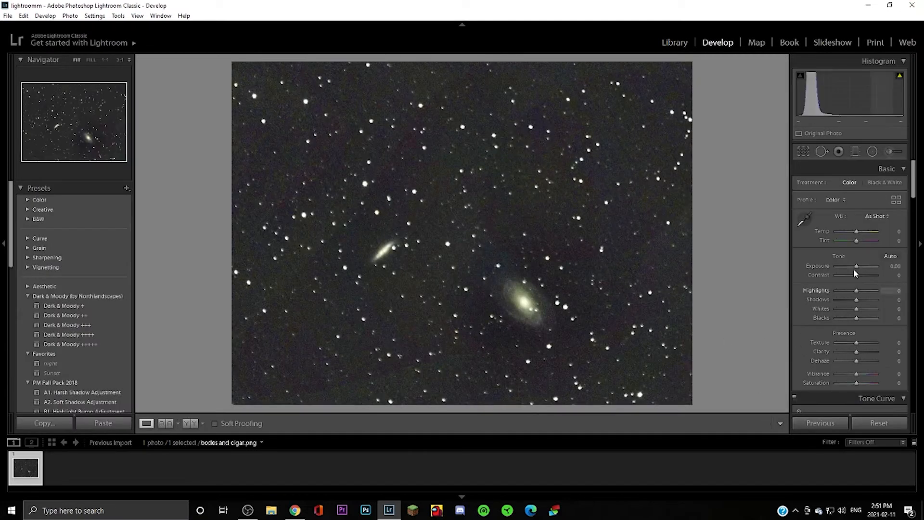
drag(856, 274, 780, 295)
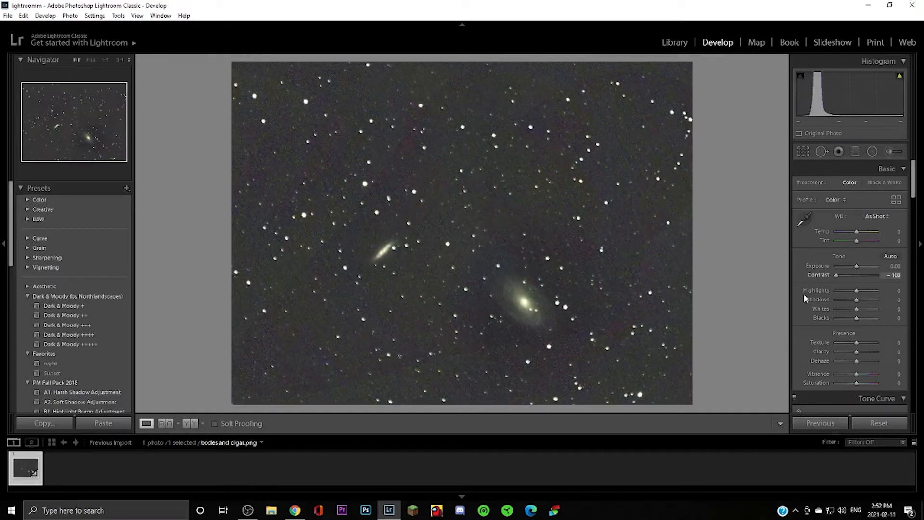
drag(838, 291, 853, 287)
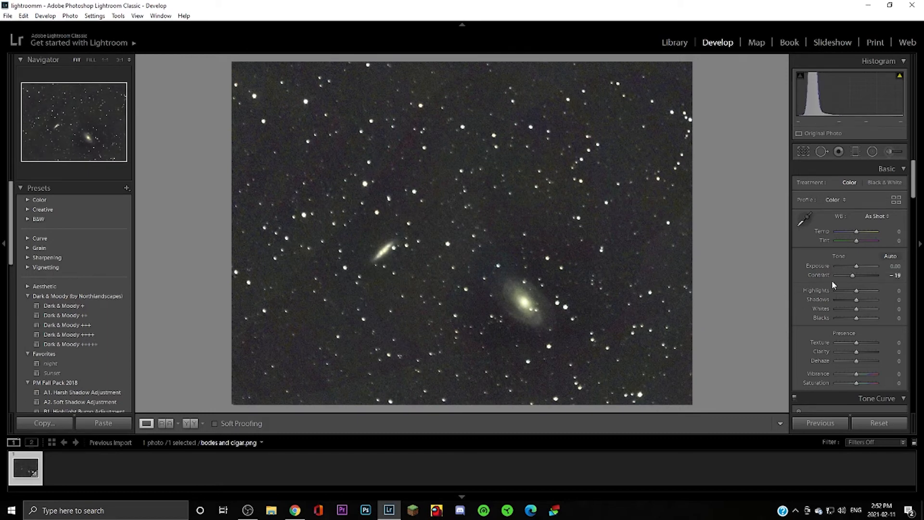
drag(856, 232, 854, 234)
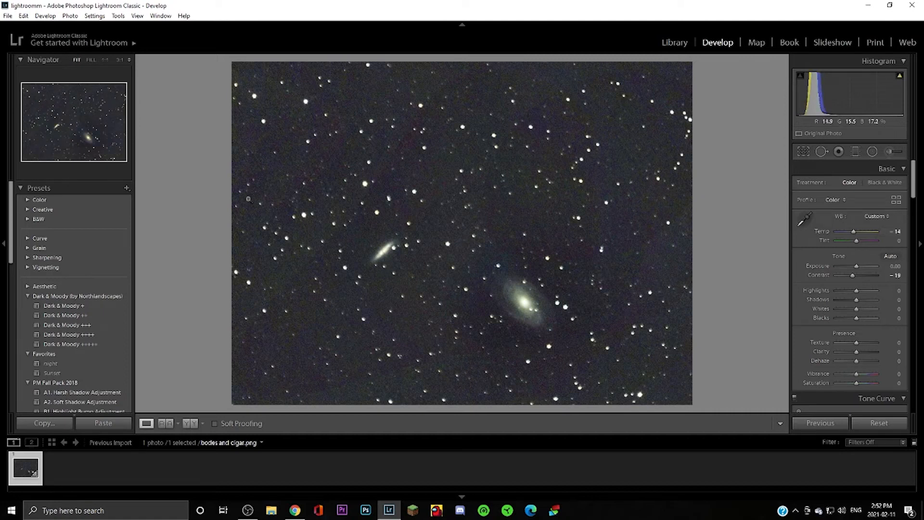
Set both the purple and green Defringe amounts to 20 in the manual lens corrections.
scroll(808, 300, down, 10)
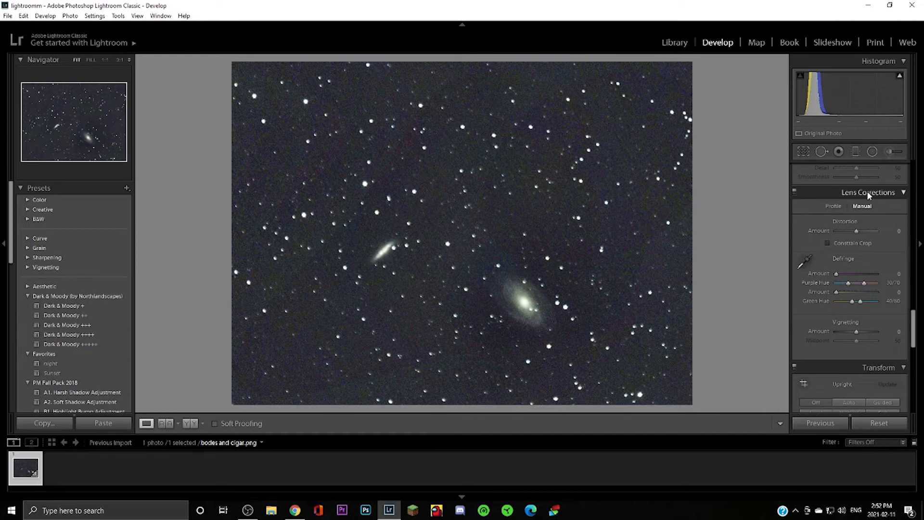
drag(836, 274, 904, 302)
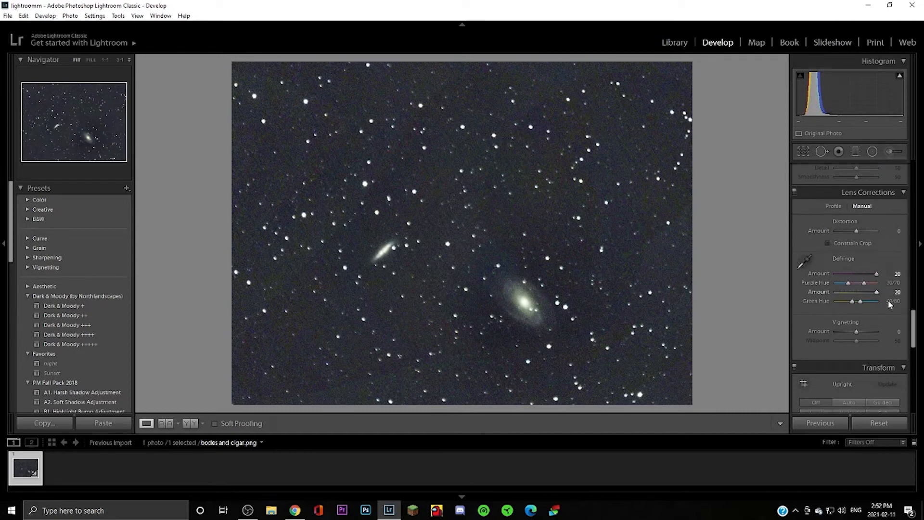
Lower the Highlights to -36 and check the cigar-shaped galaxy up close.
scroll(817, 340, up, 8)
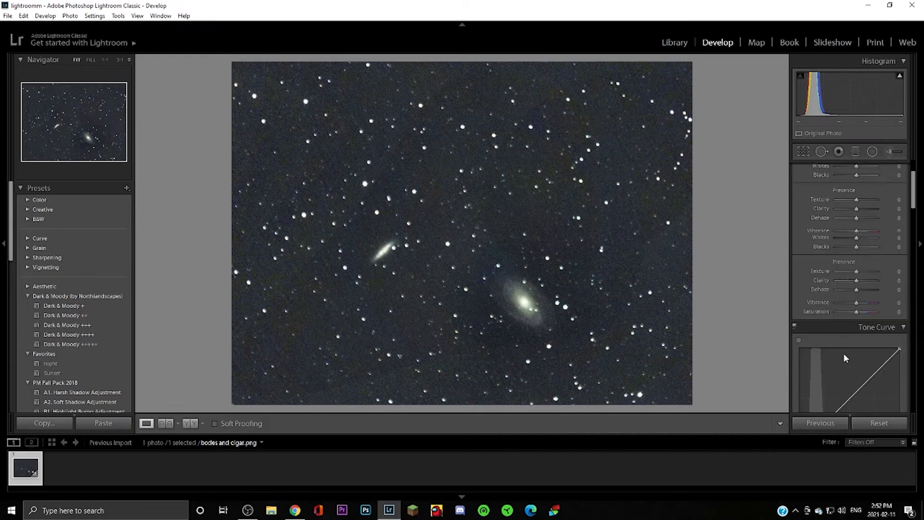
scroll(845, 356, down, 6)
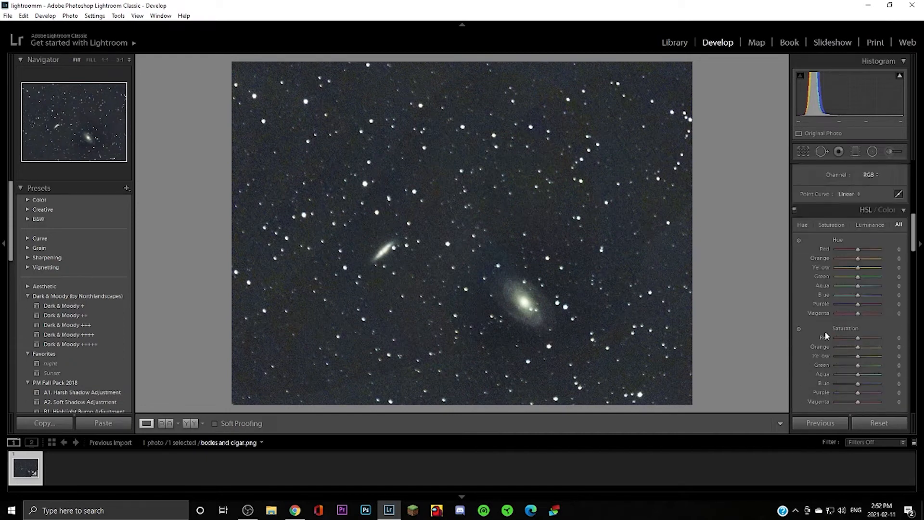
scroll(807, 276, up, 5)
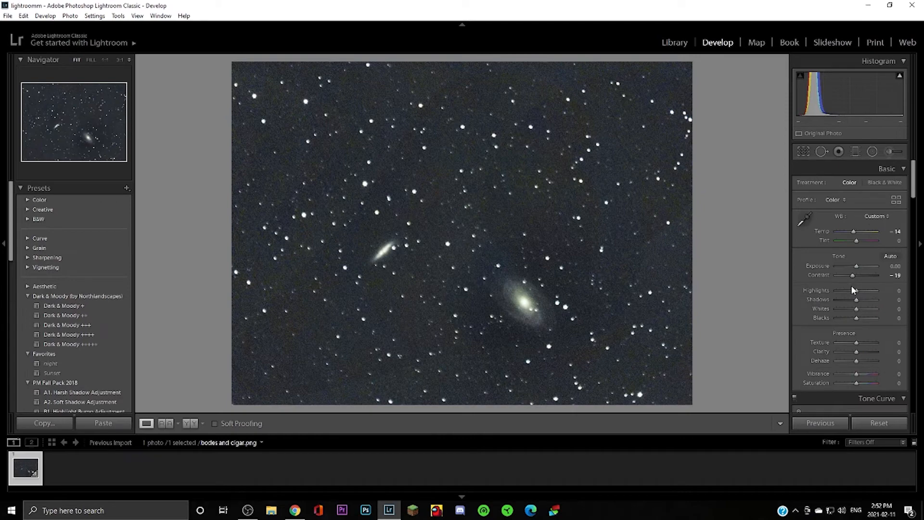
mouse_move(853, 290)
mouse_down()
mouse_move(804, 295)
mouse_move(876, 279)
mouse_move(851, 284)
mouse_up()
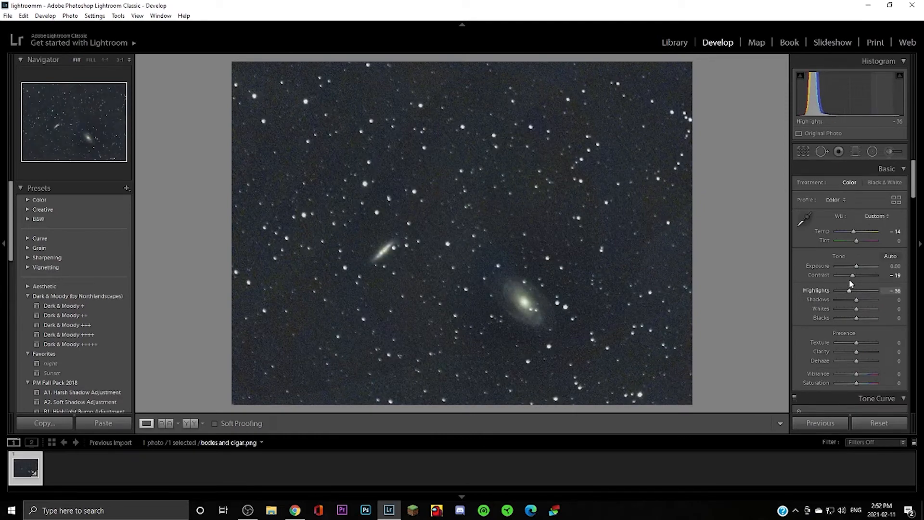
click(385, 251)
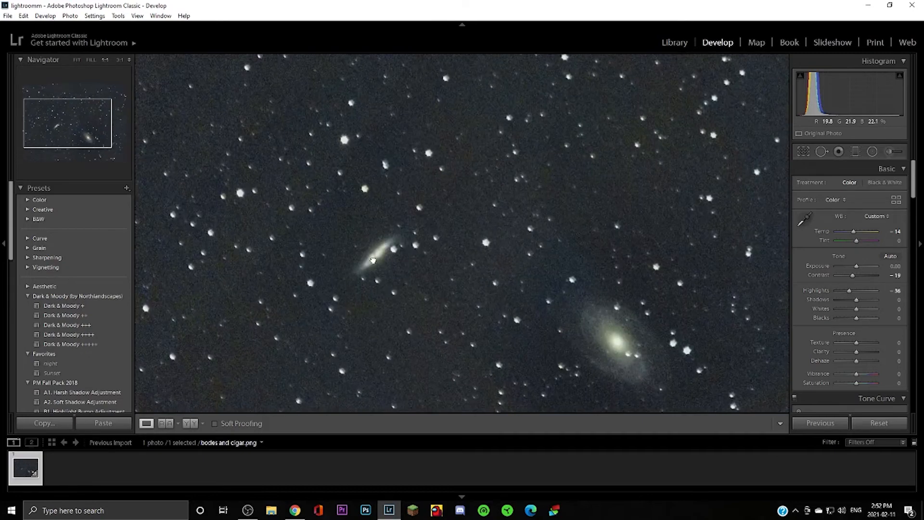
click(373, 260)
click(374, 260)
click(396, 262)
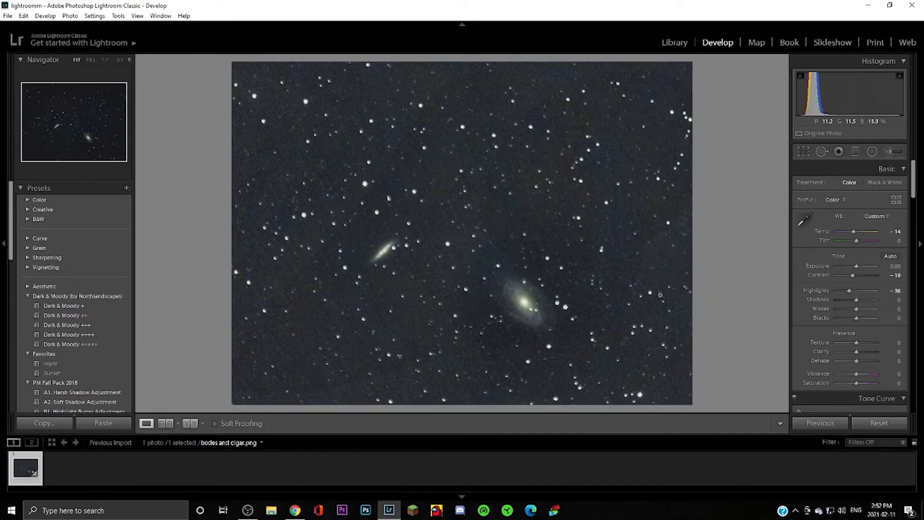
Set the Whites to +24, inspect the galaxies and stars up close, and set the Blacks to -45.
drag(856, 309, 862, 332)
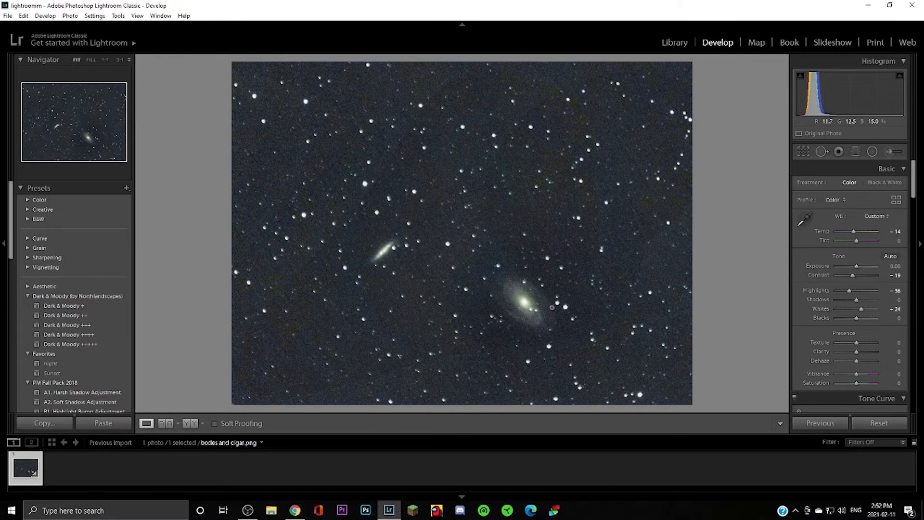
click(552, 307)
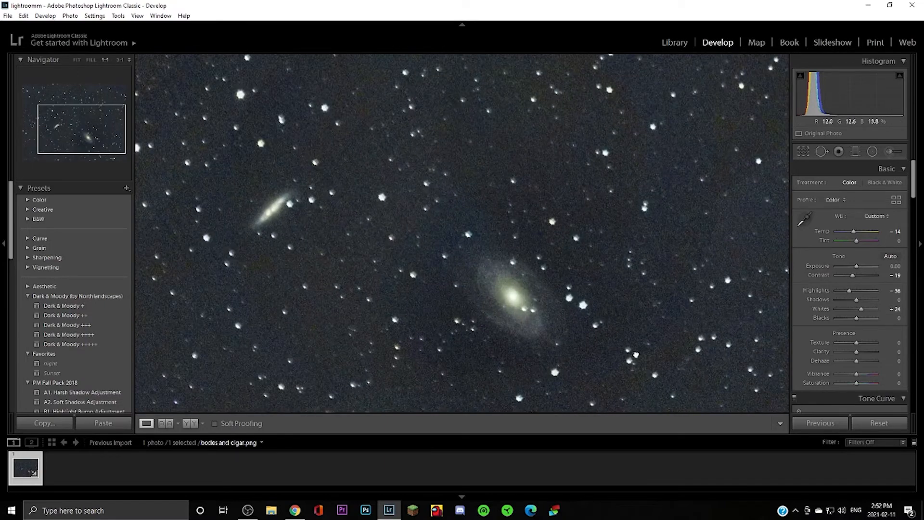
click(636, 354)
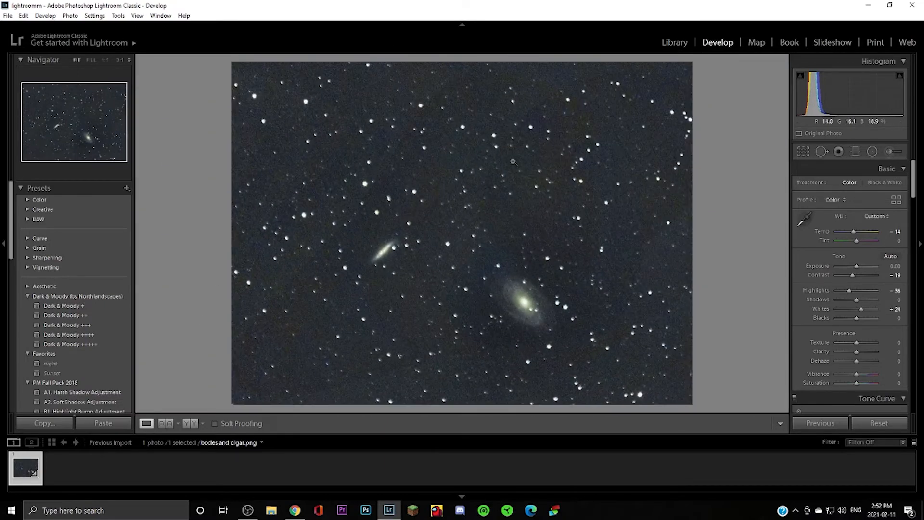
click(547, 300)
scroll(509, 305, down, 5)
scroll(514, 305, up, 10)
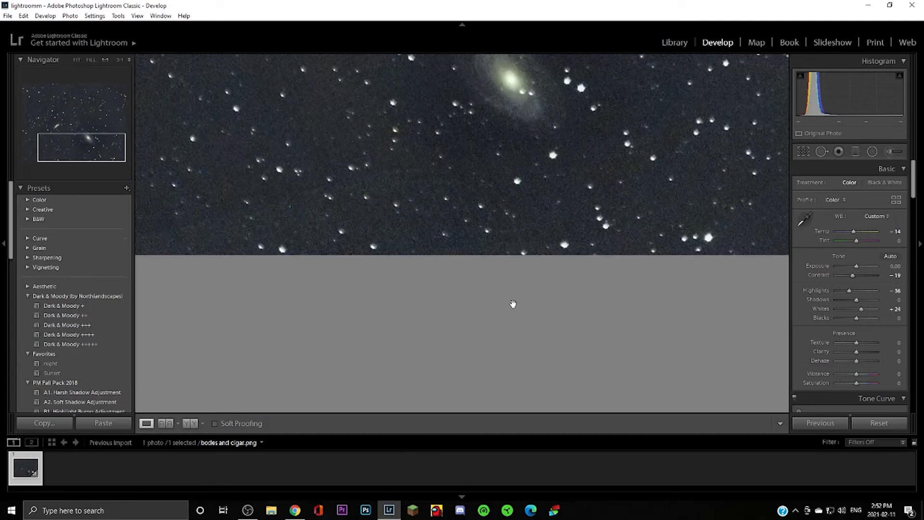
scroll(521, 271, down, 8)
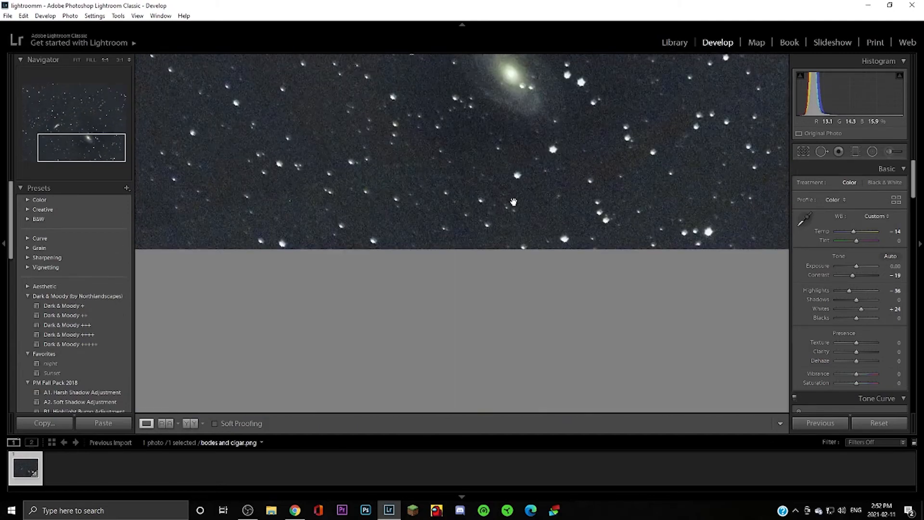
click(509, 157)
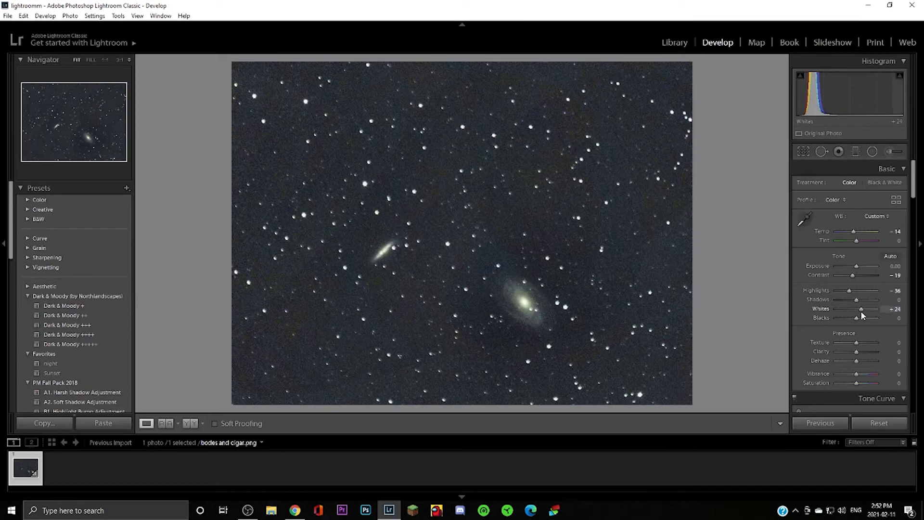
mouse_move(855, 319)
mouse_down()
mouse_move(795, 327)
mouse_move(873, 328)
mouse_move(848, 333)
mouse_up()
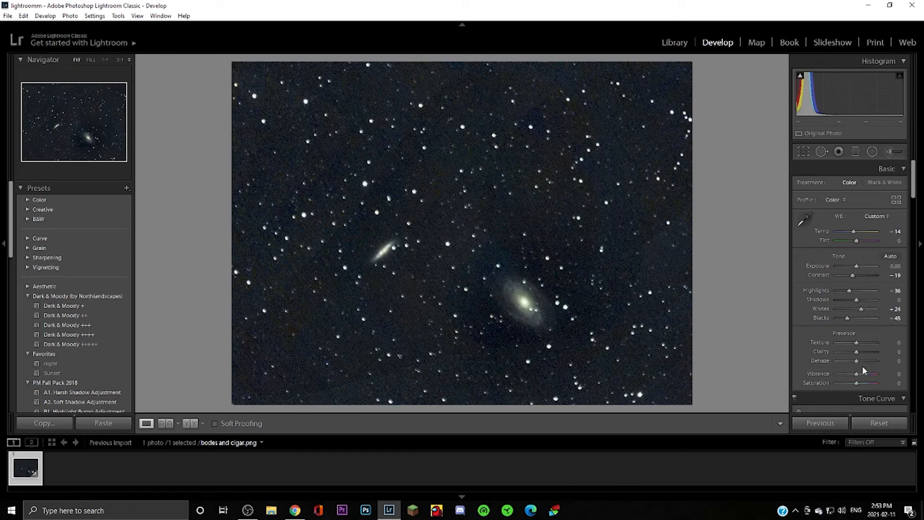
Set the photo's Texture to -2 and Clarity to +21 in the basic adjustments.
drag(856, 342, 899, 362)
double_click(815, 359)
drag(857, 354, 861, 352)
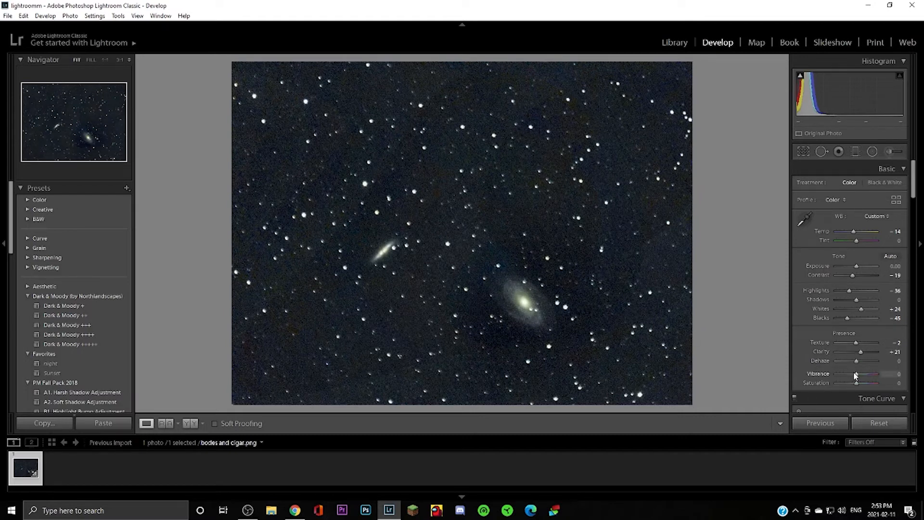
Try a steep S-shaped RGB tone curve with a lowered shadow point, a central midtone point and a raised highlight point.
scroll(794, 352, down, 5)
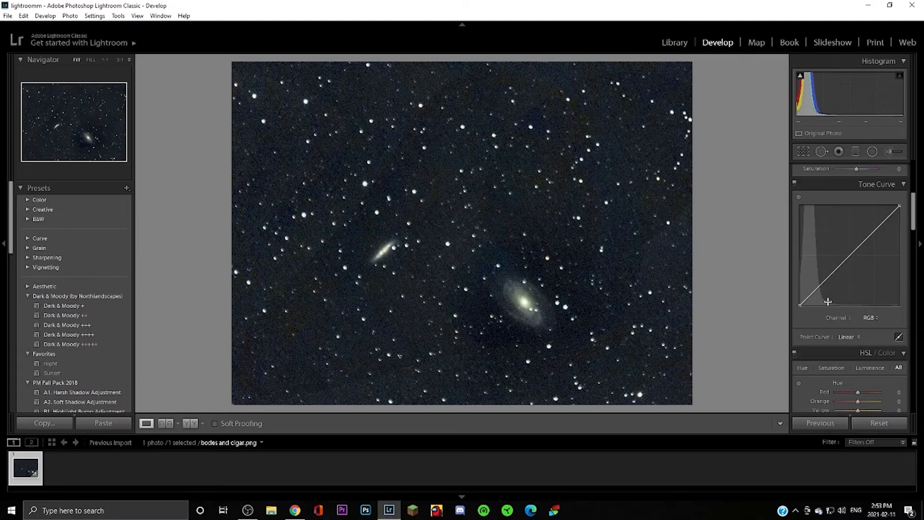
click(825, 284)
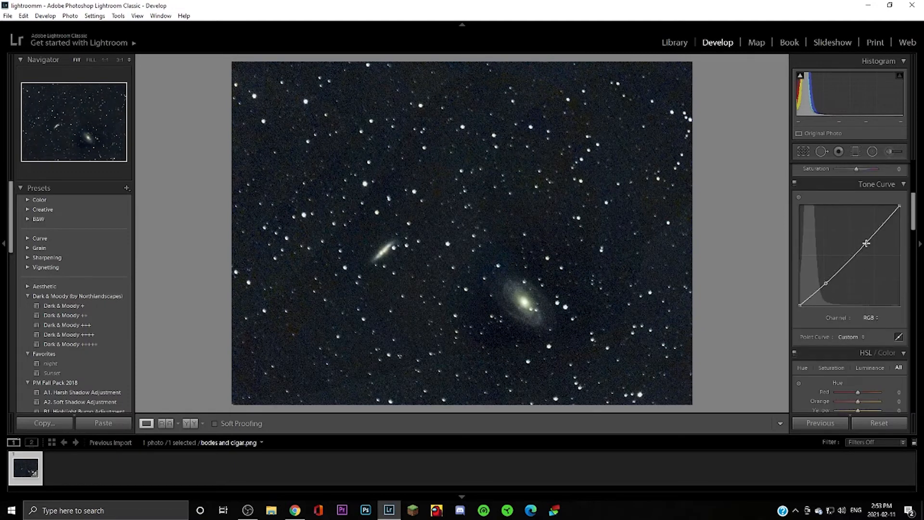
drag(877, 237, 872, 224)
drag(826, 284, 826, 285)
drag(851, 250, 851, 254)
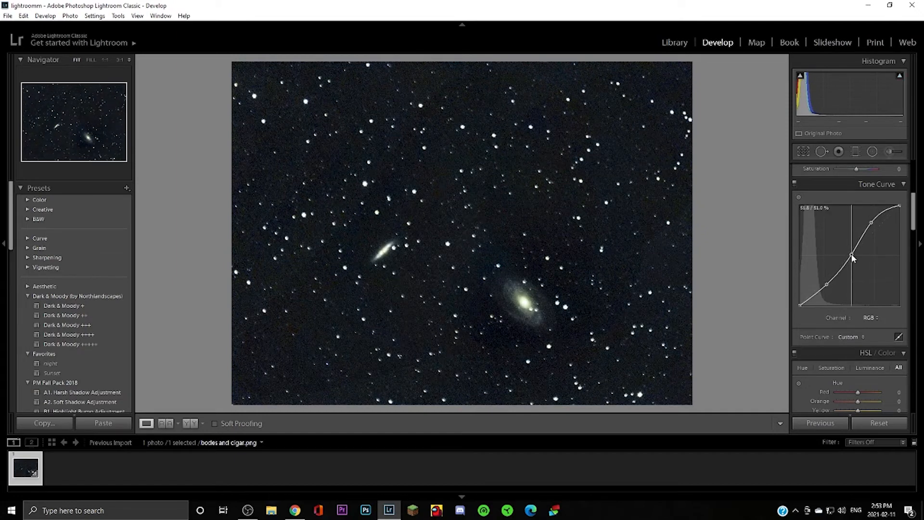
drag(871, 224, 872, 225)
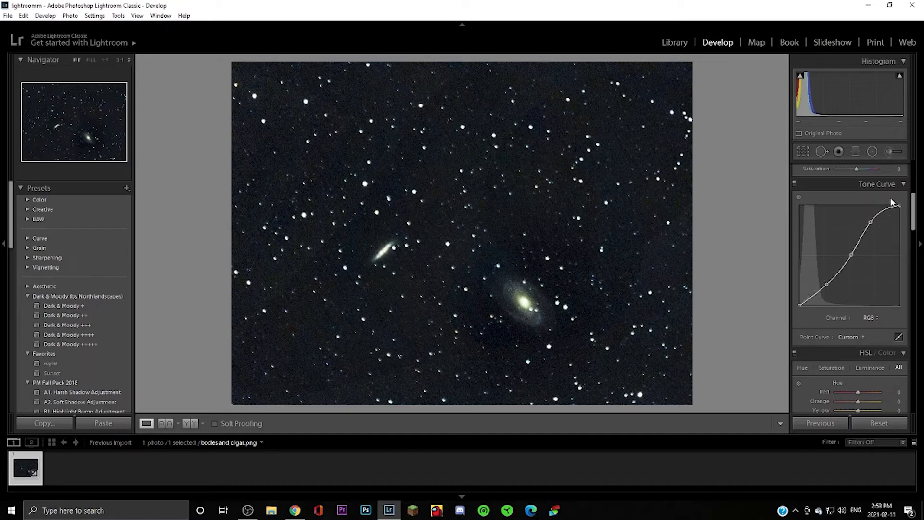
Readjust the highlight point of the RGB tone curve, and flatten the curve back to linear.
scroll(838, 384, down, 3)
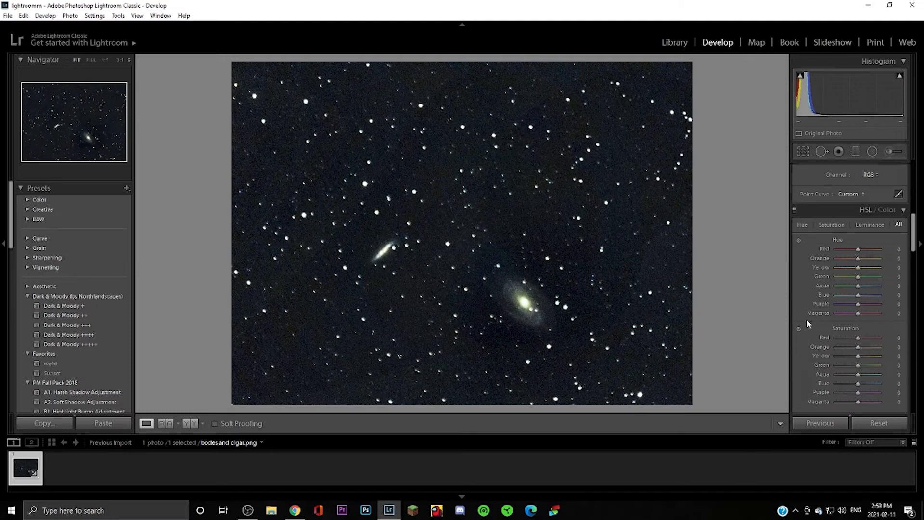
scroll(807, 323, up, 3)
scroll(806, 322, down, 3)
scroll(808, 321, up, 5)
scroll(809, 319, down, 2)
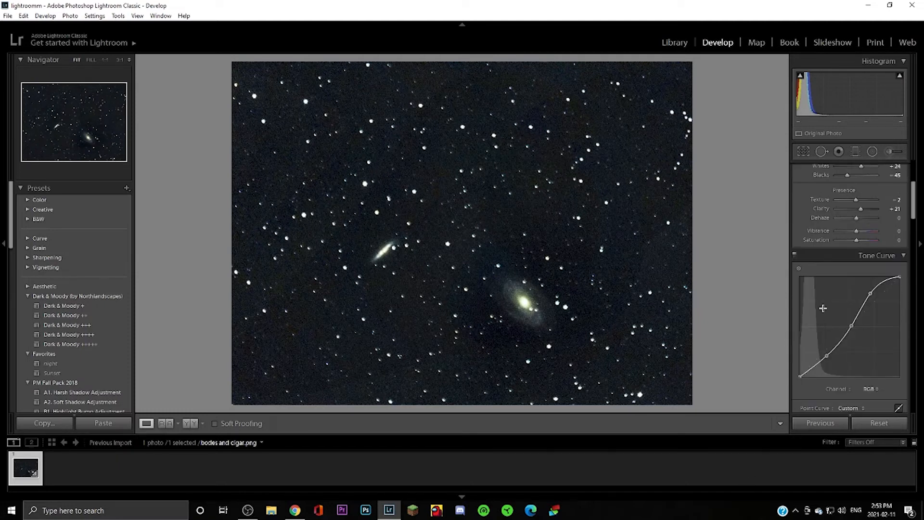
drag(870, 293, 873, 294)
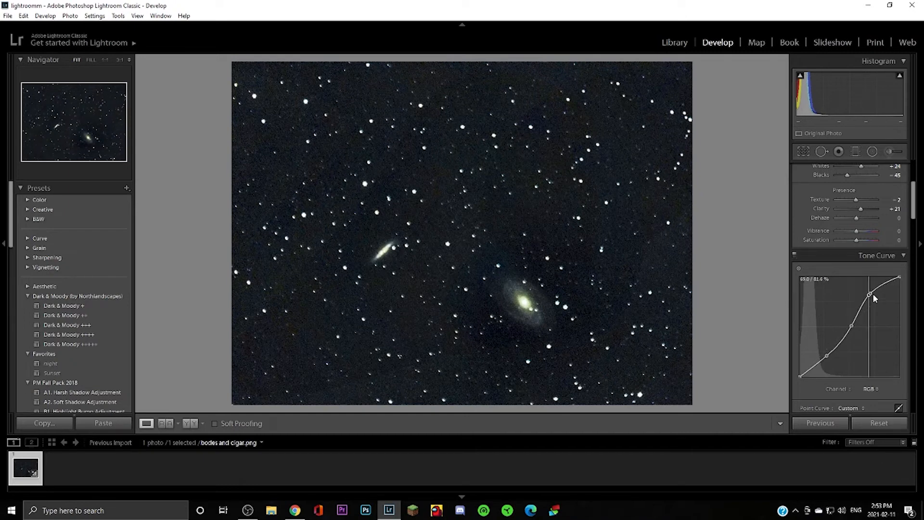
right_click(869, 299)
click(873, 302)
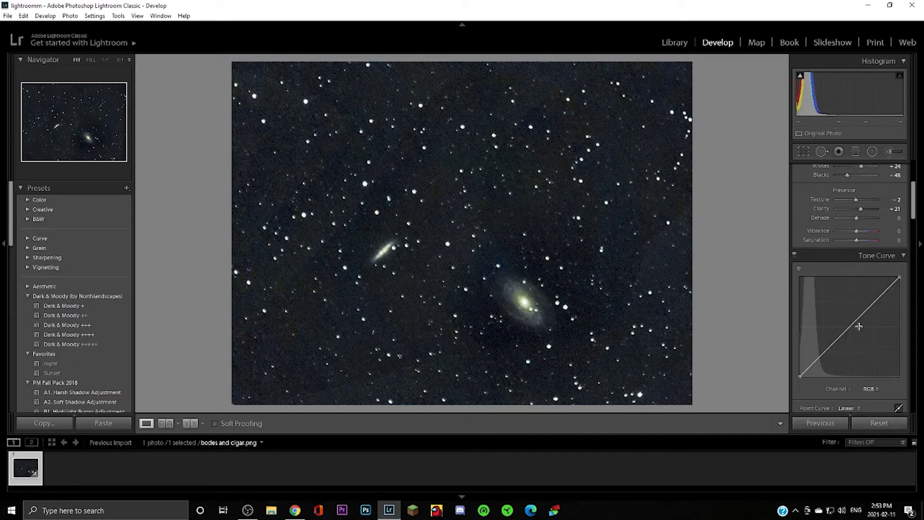
Shape a gentle RGB S-curve by lowering the shadows, raising the highlights to about 73.3 / 76.9 % and anchoring the midtones.
drag(821, 354, 825, 356)
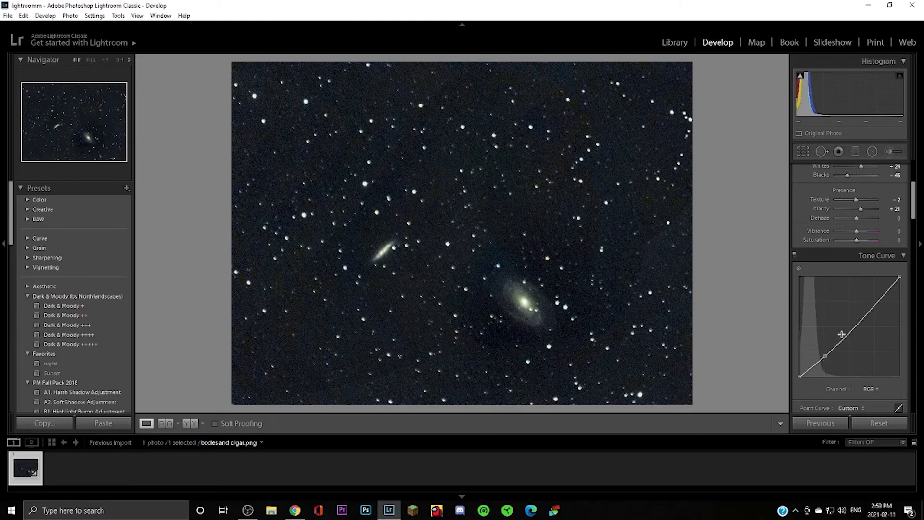
drag(870, 308, 873, 299)
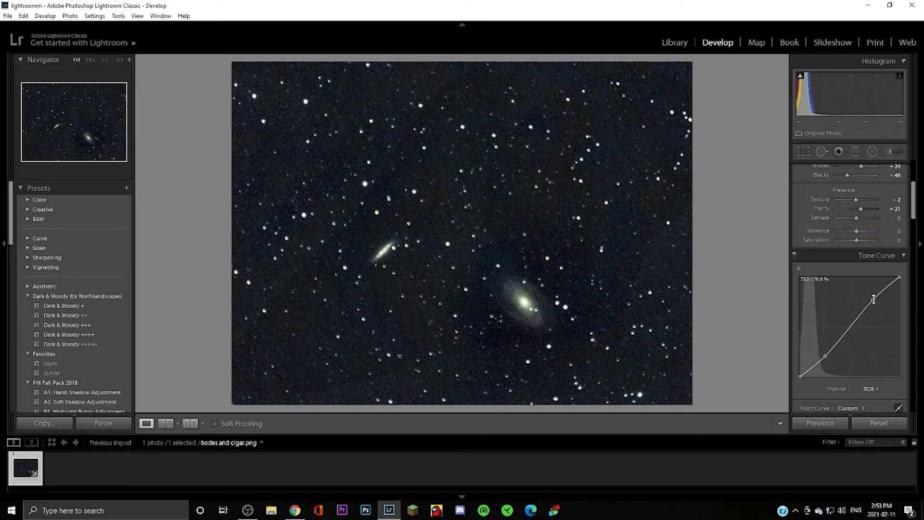
click(851, 329)
Set the HSL Hue of Orange to -7, Yellow and Purple to -100, and Blue to +100, and check the star field.
scroll(832, 387, down, 3)
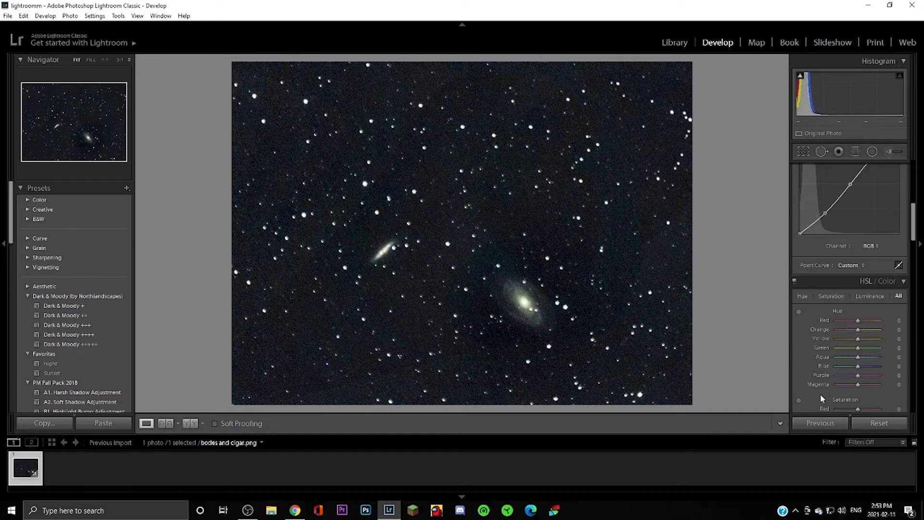
drag(859, 339, 805, 360)
drag(857, 329, 856, 350)
drag(857, 374, 766, 378)
drag(863, 367, 798, 384)
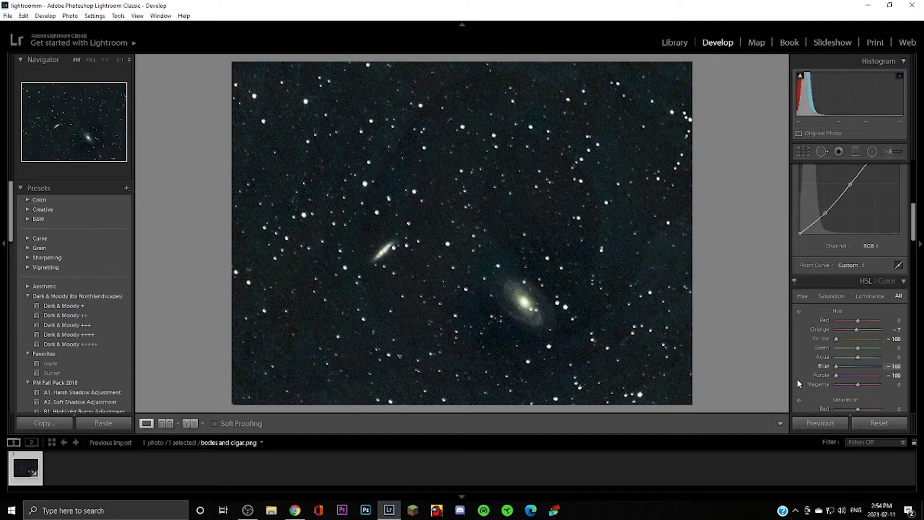
double_click(823, 366)
drag(864, 367, 898, 361)
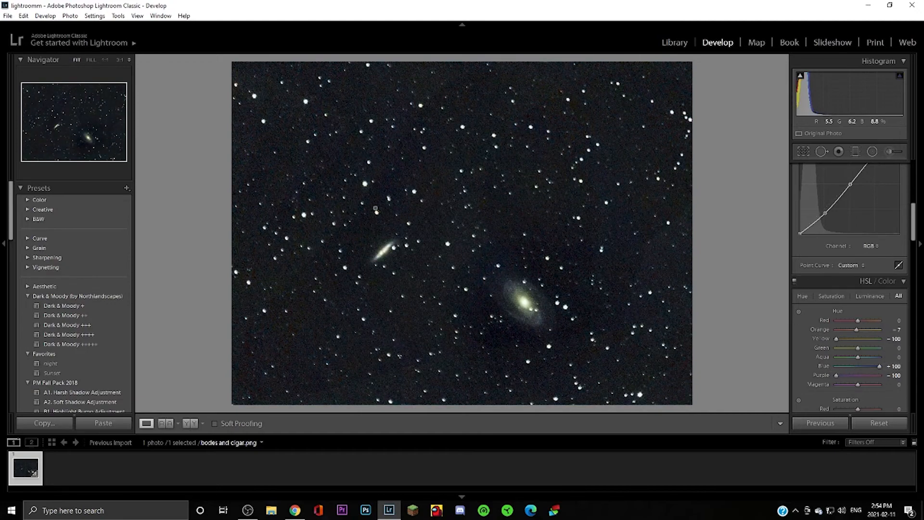
click(326, 133)
click(272, 141)
Reduce the HSL Saturation of Red, Blue and Purple to -100 each.
scroll(797, 371, down, 2)
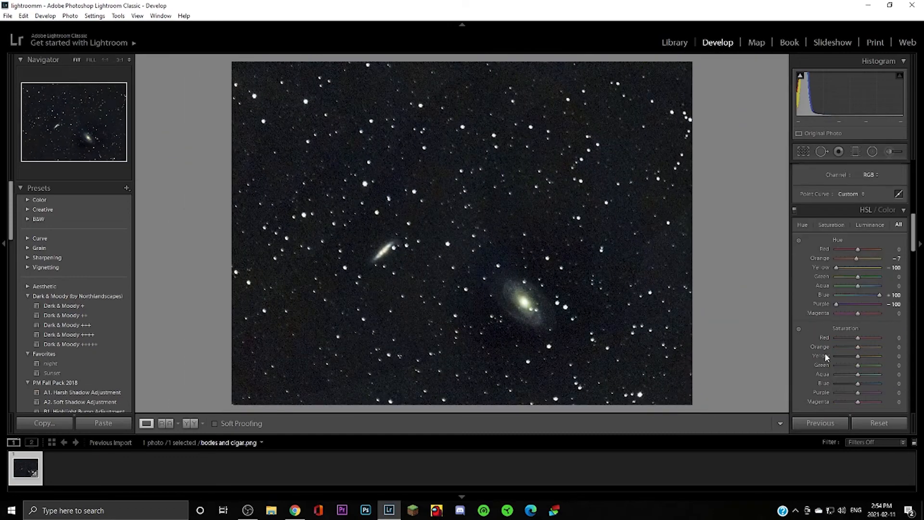
drag(857, 338, 652, 355)
drag(858, 383, 723, 387)
click(467, 211)
click(380, 250)
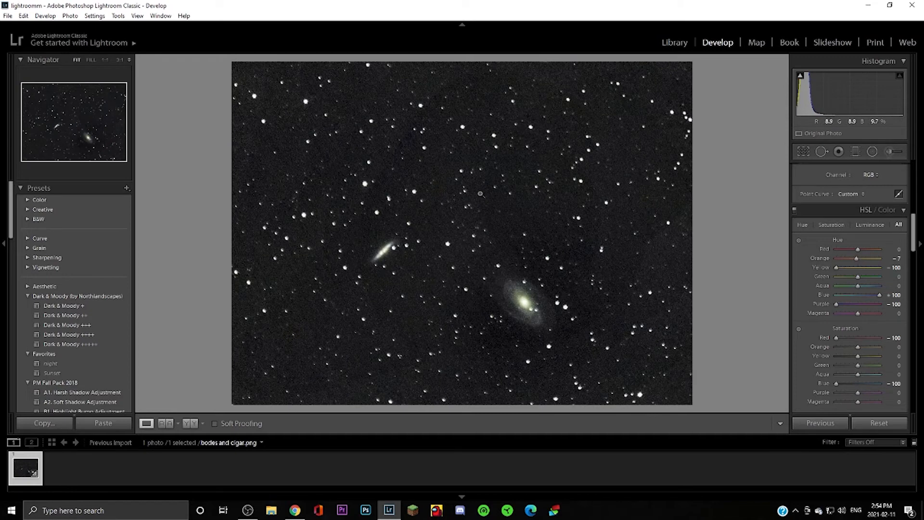
drag(846, 395, 836, 393)
Set the HSL Luminance of Red and Purple to -100 and Blue to +100, and raise the Magenta luminance.
scroll(829, 396, down, 3)
scroll(828, 390, down, 3)
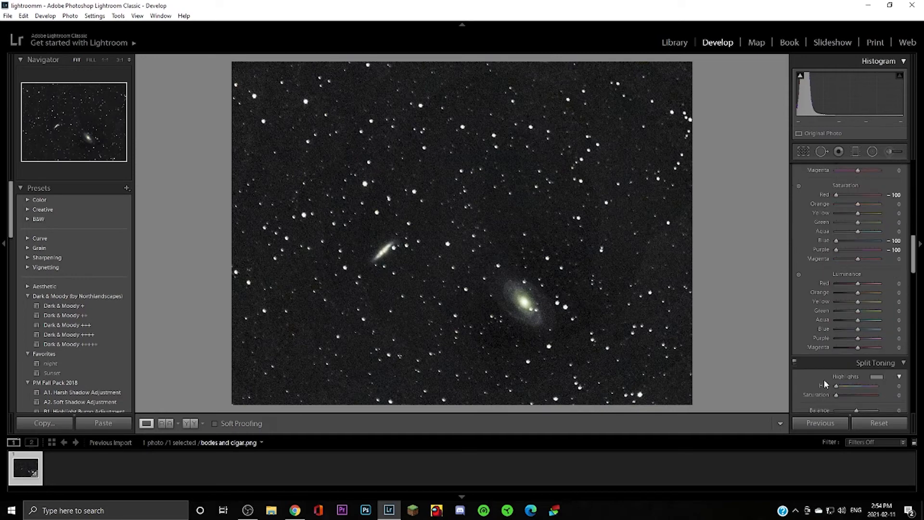
drag(858, 283, 835, 284)
drag(857, 329, 921, 308)
drag(857, 338, 818, 341)
drag(915, 303, 715, 317)
drag(858, 346, 914, 343)
Set the Sharpening Amount to 14 and the Luminance noise reduction to 17, and check the galaxies up close.
scroll(798, 327, down, 8)
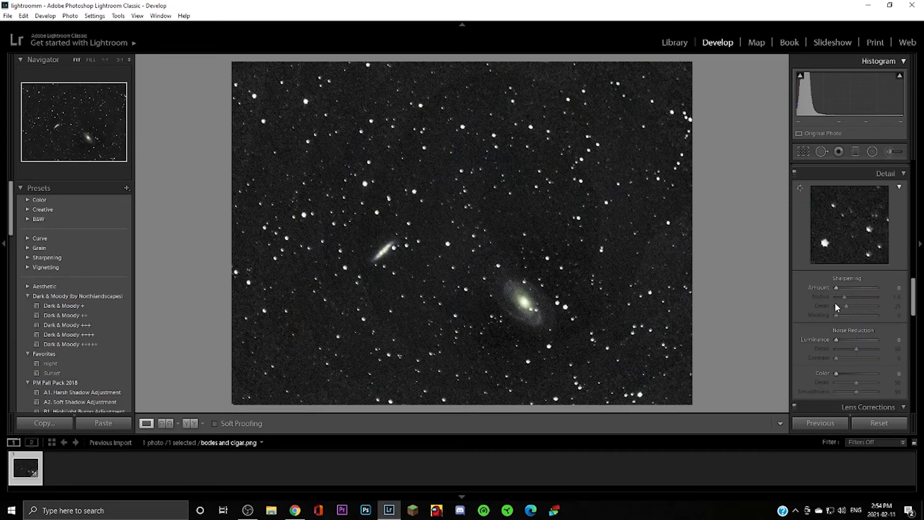
mouse_move(836, 287)
mouse_down()
mouse_move(913, 292)
mouse_move(839, 287)
mouse_up()
drag(836, 339, 845, 339)
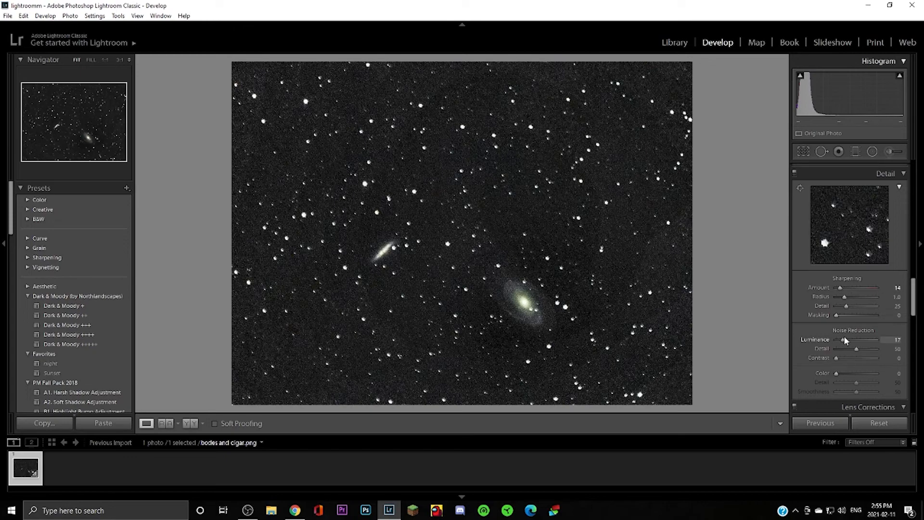
click(497, 296)
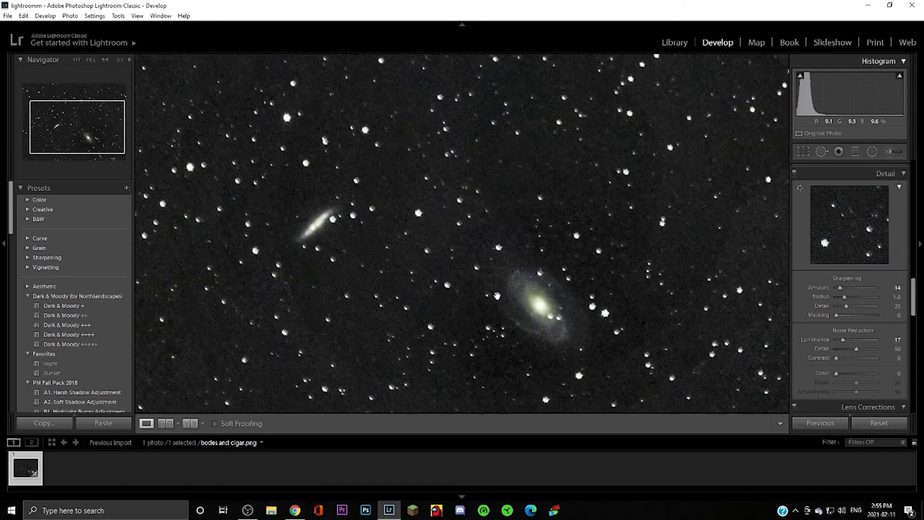
click(497, 295)
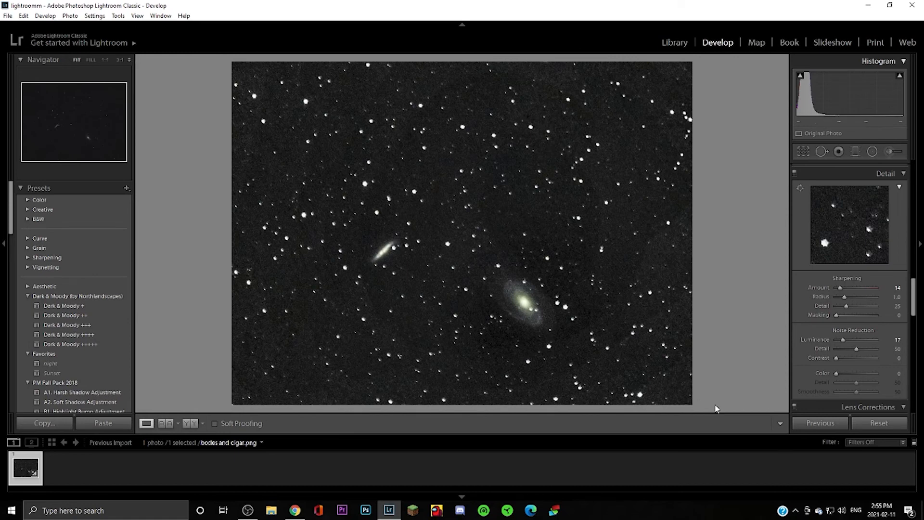
Add a narrow radial filter, rotated and fitted to the outline of the cigar-shaped galaxy.
scroll(804, 359, up, 10)
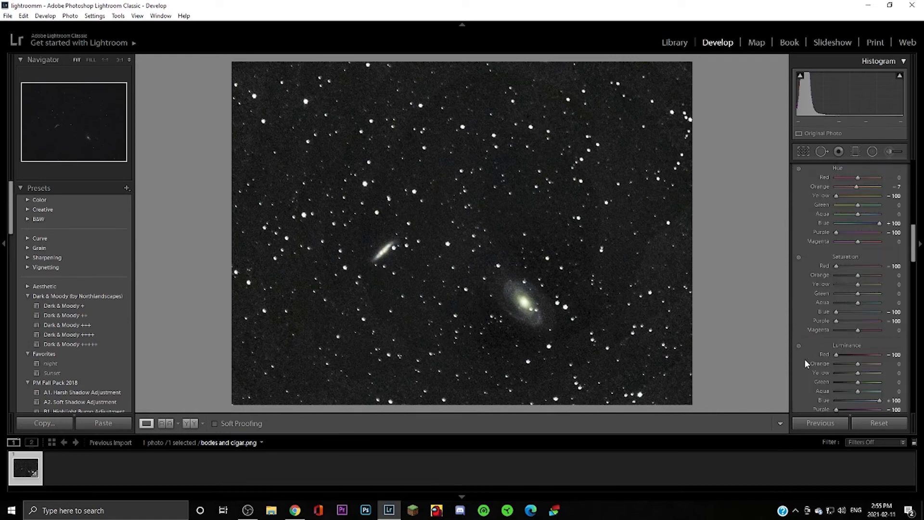
click(872, 151)
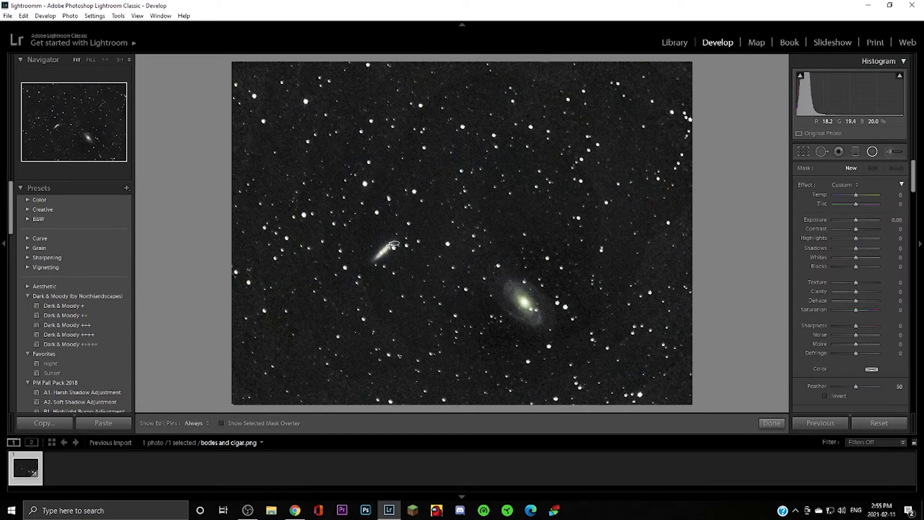
drag(393, 243, 371, 251)
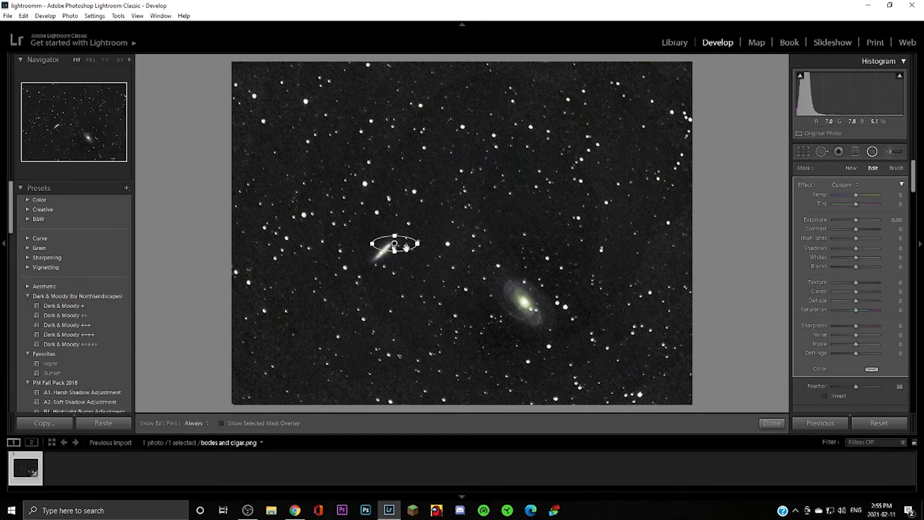
drag(404, 239, 399, 210)
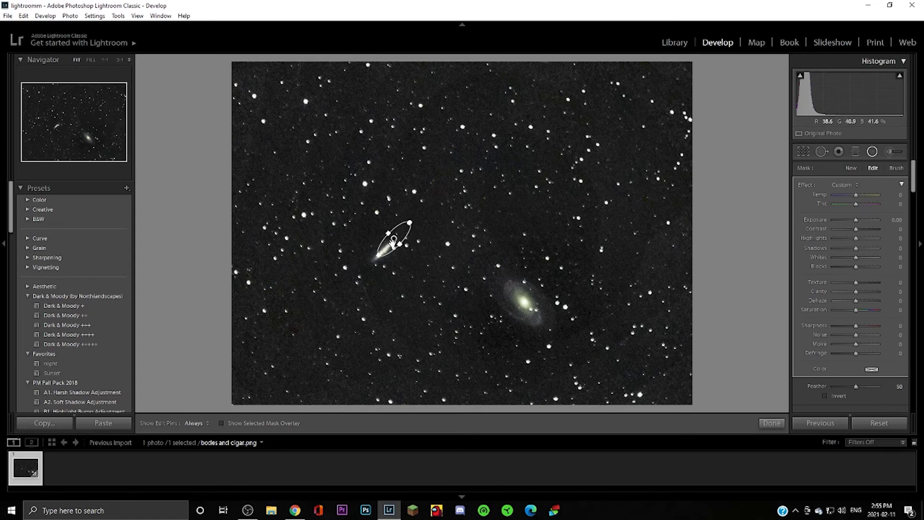
mouse_move(393, 243)
mouse_down()
mouse_move(383, 254)
mouse_move(399, 246)
mouse_move(390, 239)
mouse_up()
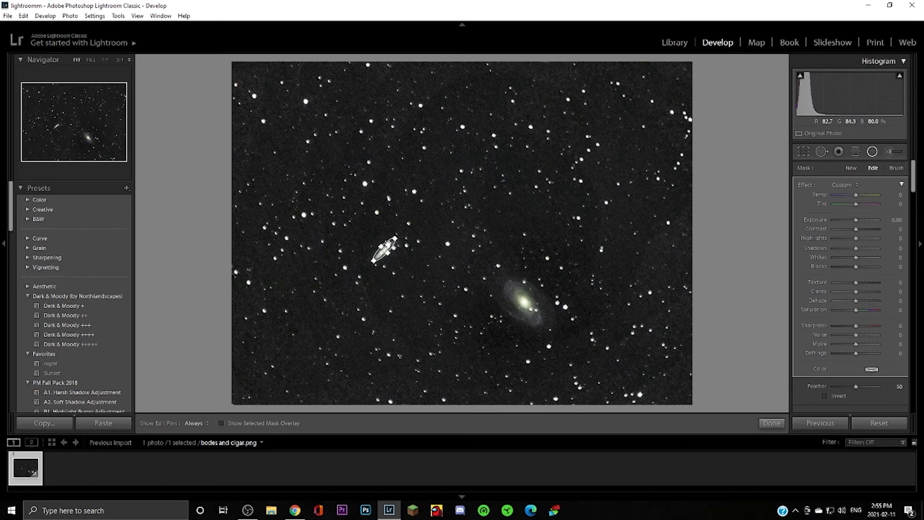
mouse_move(388, 245)
mouse_down()
mouse_move(387, 253)
mouse_move(393, 240)
mouse_up()
Invert the cigar galaxy's radial filter, set its Contrast to -33 and Exposure to -0.78, and close the filter.
click(826, 397)
drag(872, 229, 850, 246)
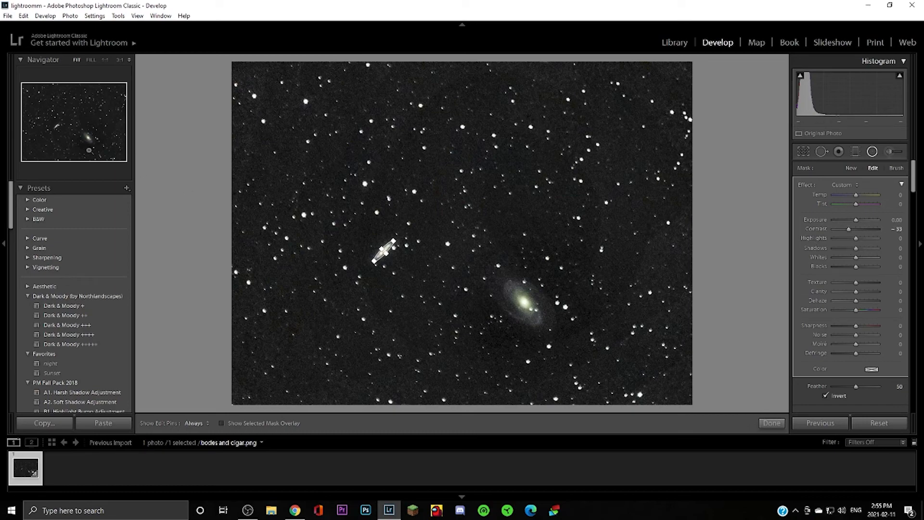
click(59, 134)
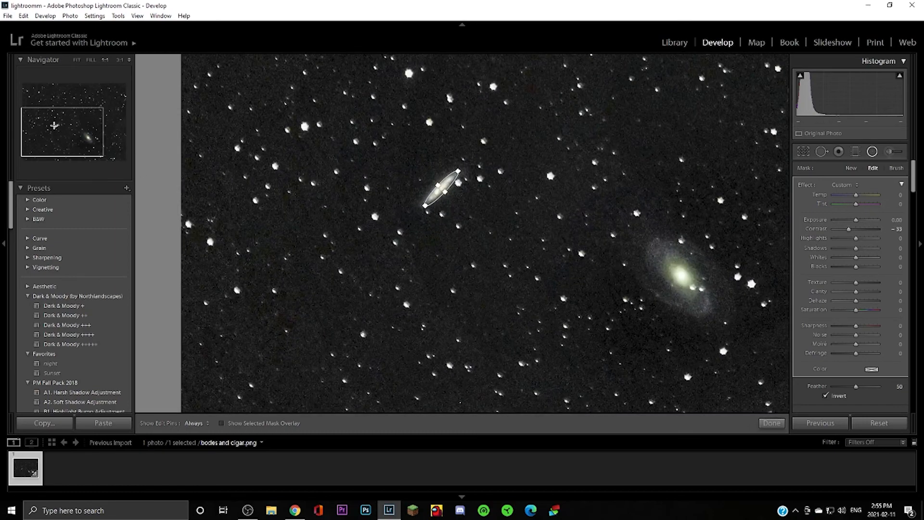
click(54, 125)
drag(58, 129, 55, 132)
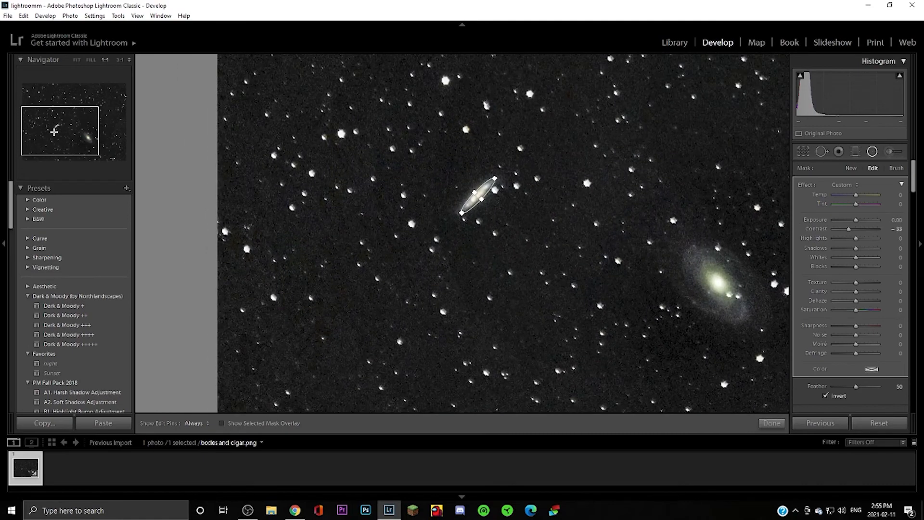
drag(857, 222, 850, 226)
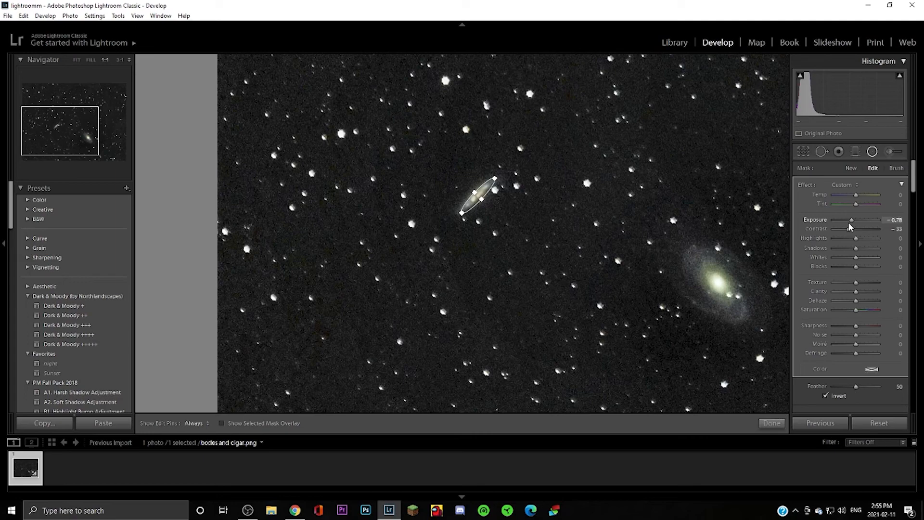
click(871, 154)
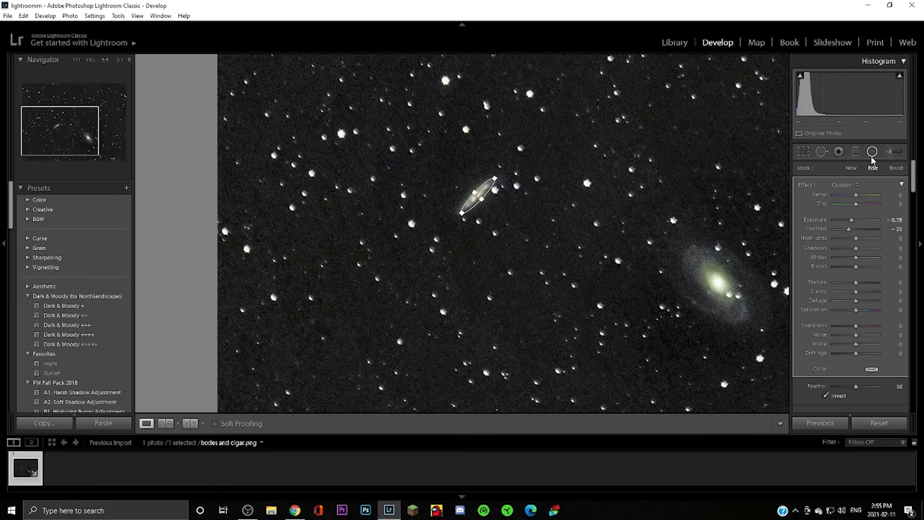
click(872, 153)
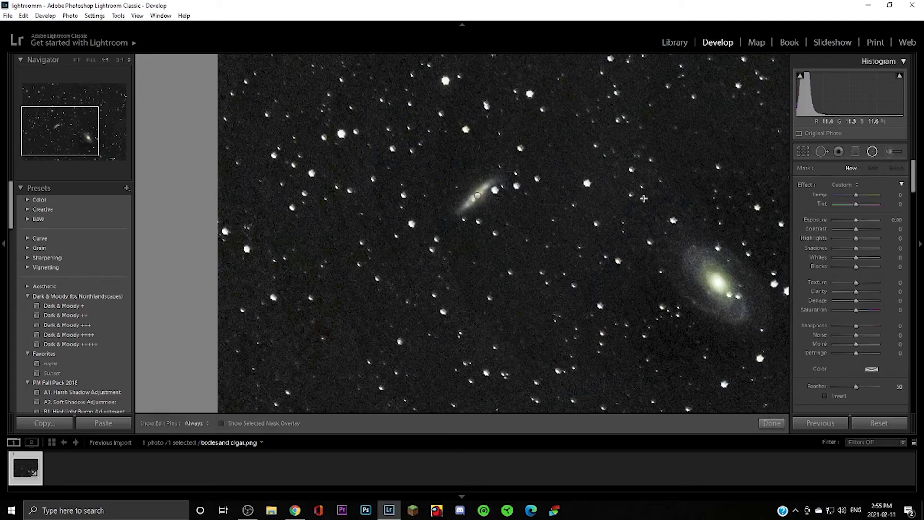
click(565, 259)
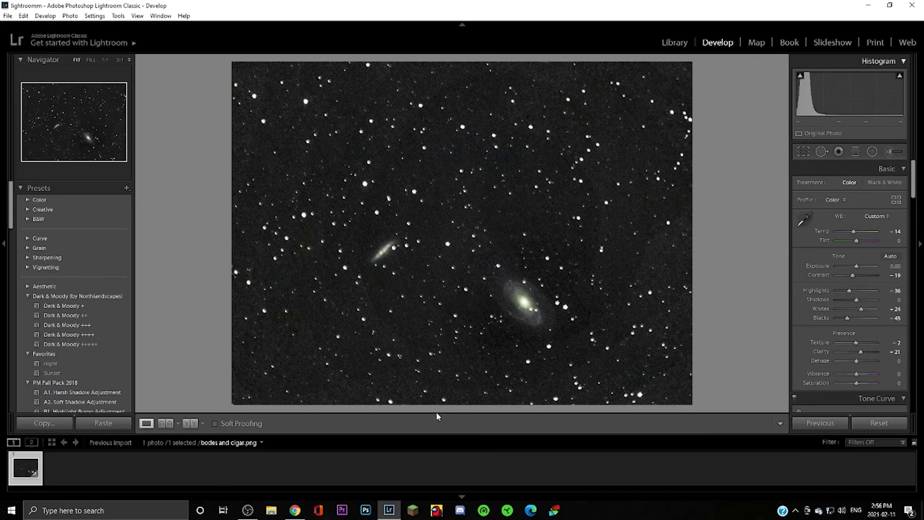
Examine the star field along the photo's upper edge up close.
click(486, 252)
scroll(485, 232, up, 5)
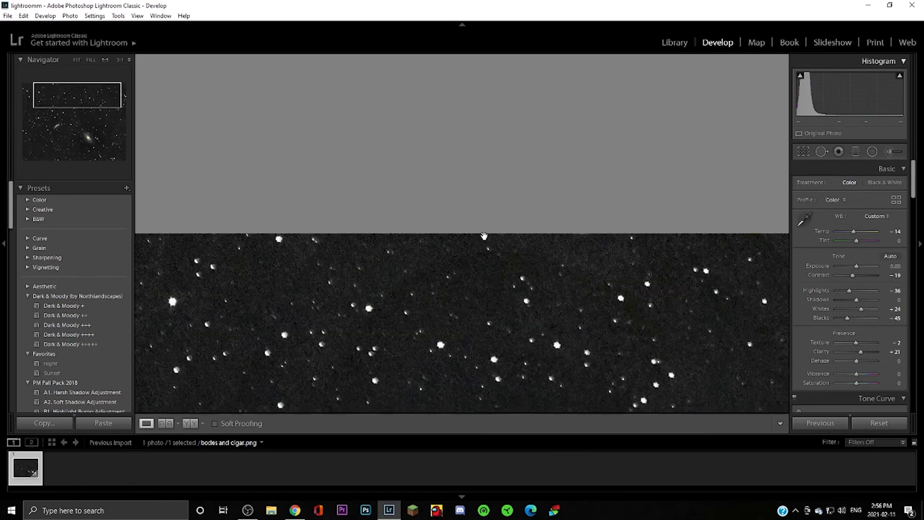
scroll(484, 236, down, 10)
scroll(380, 264, up, 10)
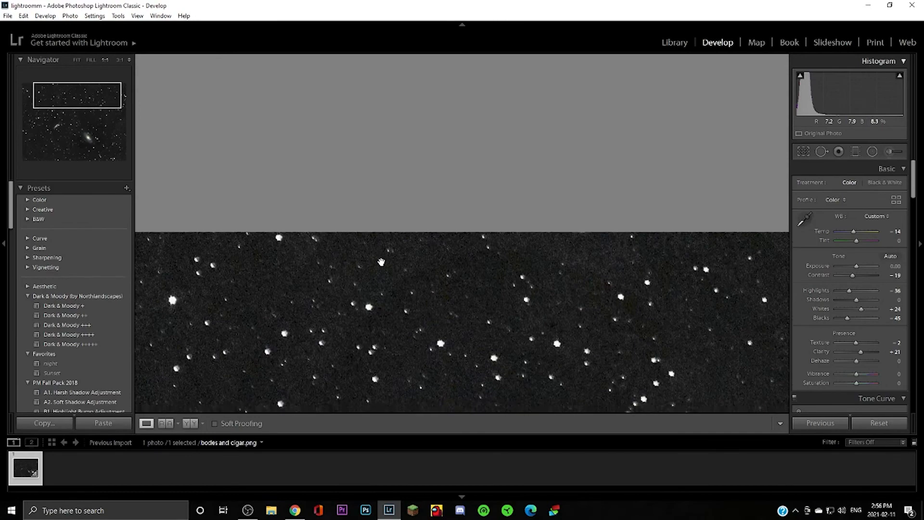
Export the finished galaxy photo to the hard drive as bodes and cigar.jpg, in a subfolder of the My Pictures folder.
click(381, 262)
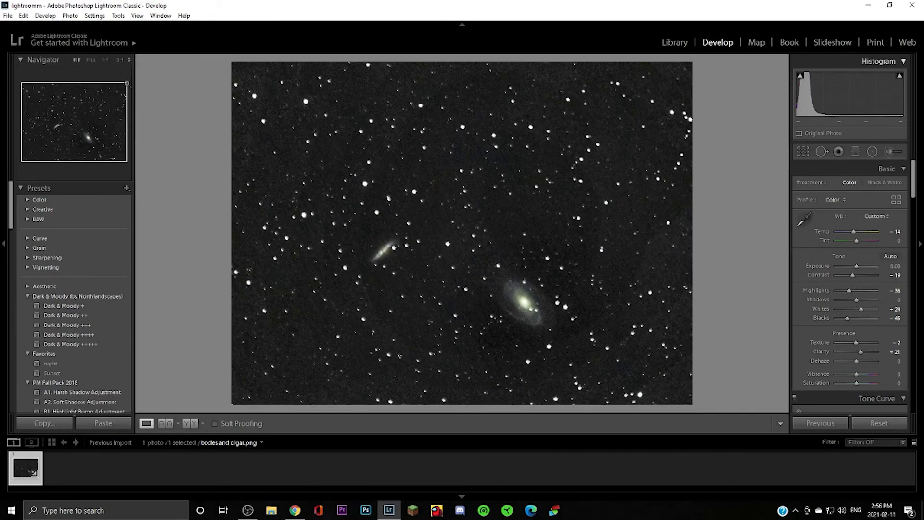
click(7, 16)
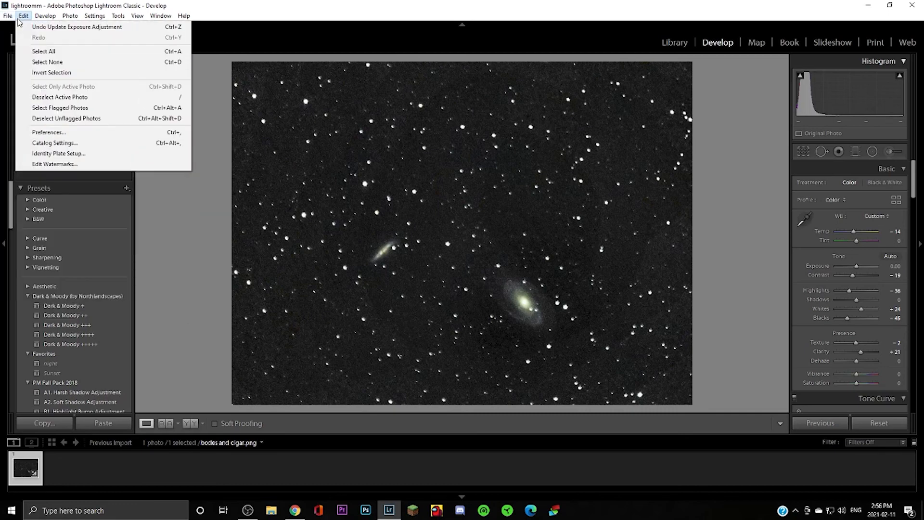
click(48, 146)
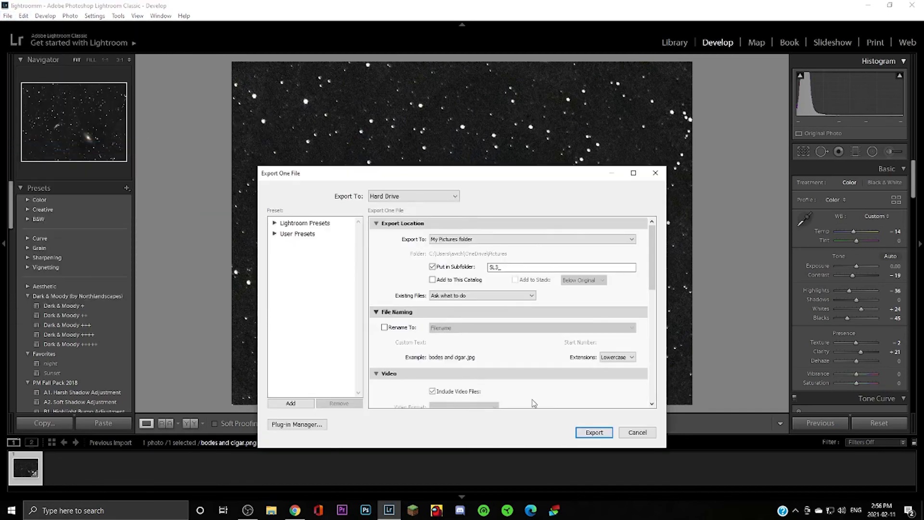
click(595, 432)
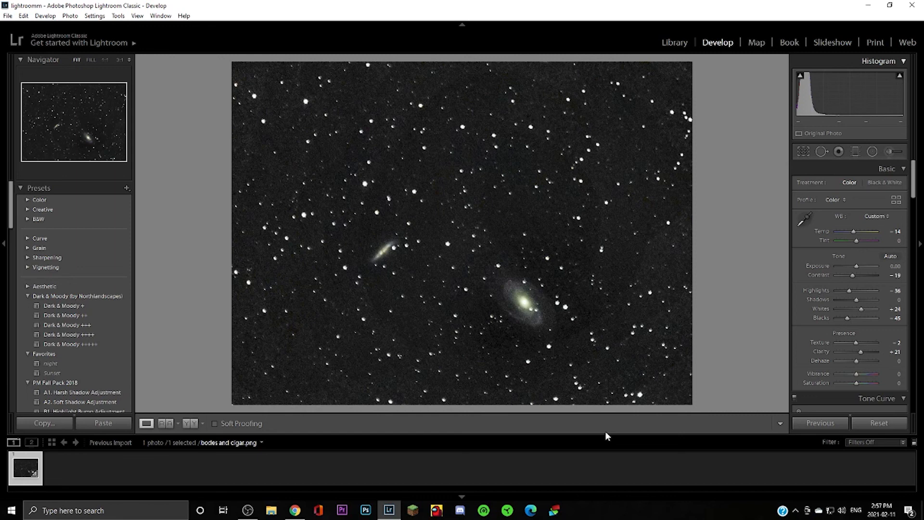
Examine the two galaxies and the surrounding stars up close, and return to the full view of the photo.
click(324, 344)
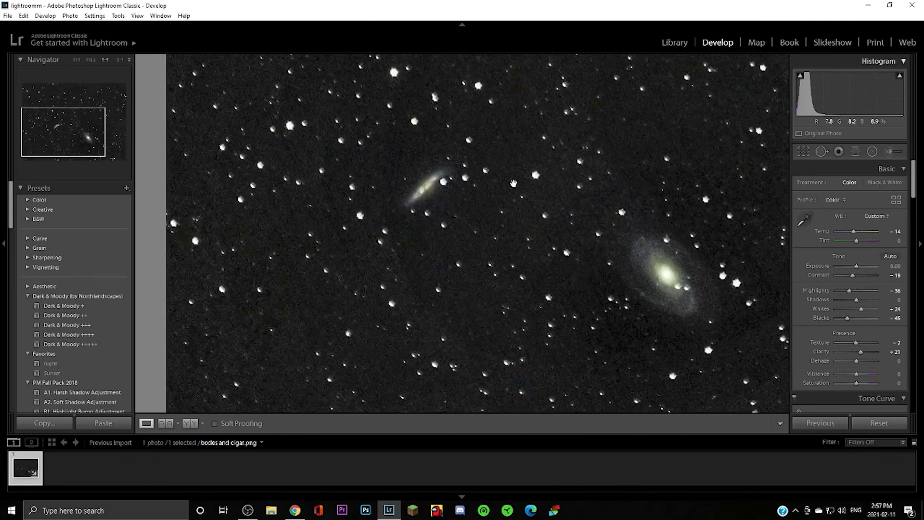
scroll(647, 260, down, 2)
scroll(646, 260, up, 4)
scroll(647, 260, down, 3)
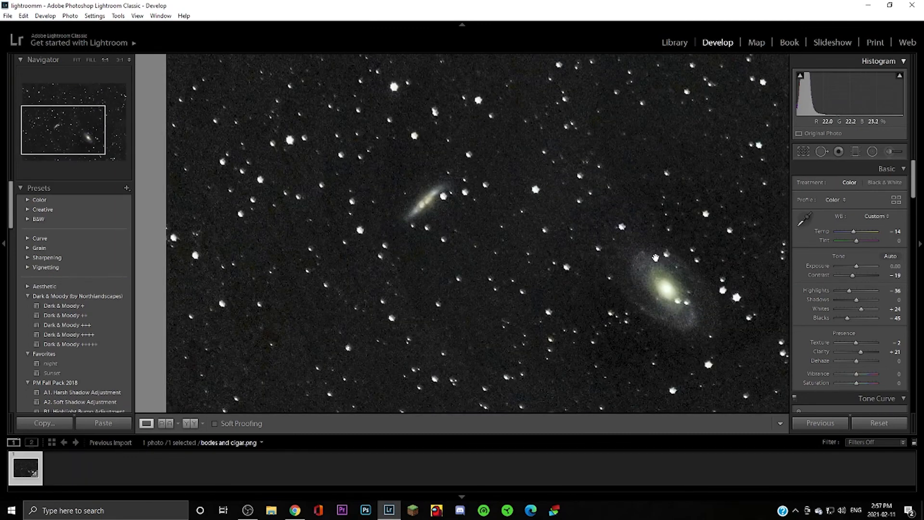
right_click(656, 258)
click(610, 261)
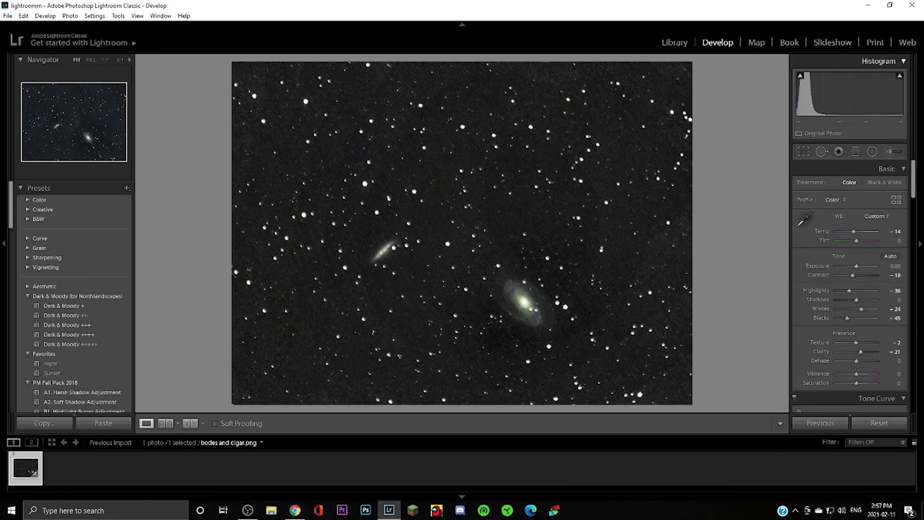